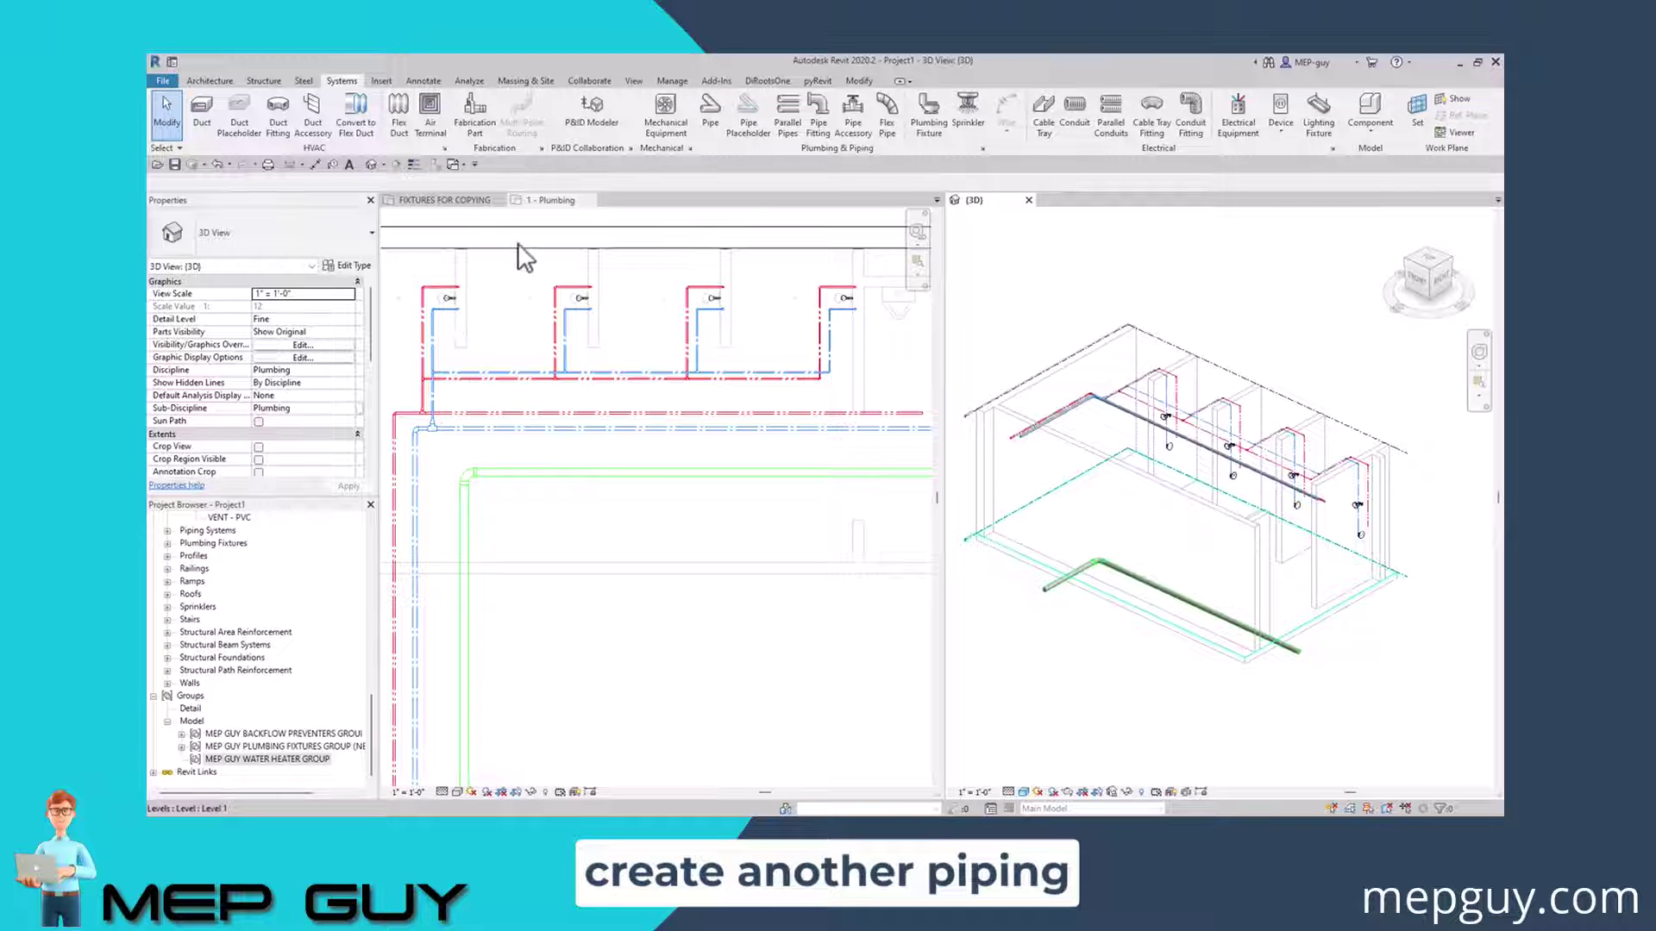
- Select the four shower fixtures in the plumbing floor plan, filtering the selection to Plumbing Fixtures only
{"action": "left_click", "coordinate": [524, 269]}
{"action": "scroll", "coordinate": [554, 398], "scroll_direction": "down", "scroll_amount": 2}
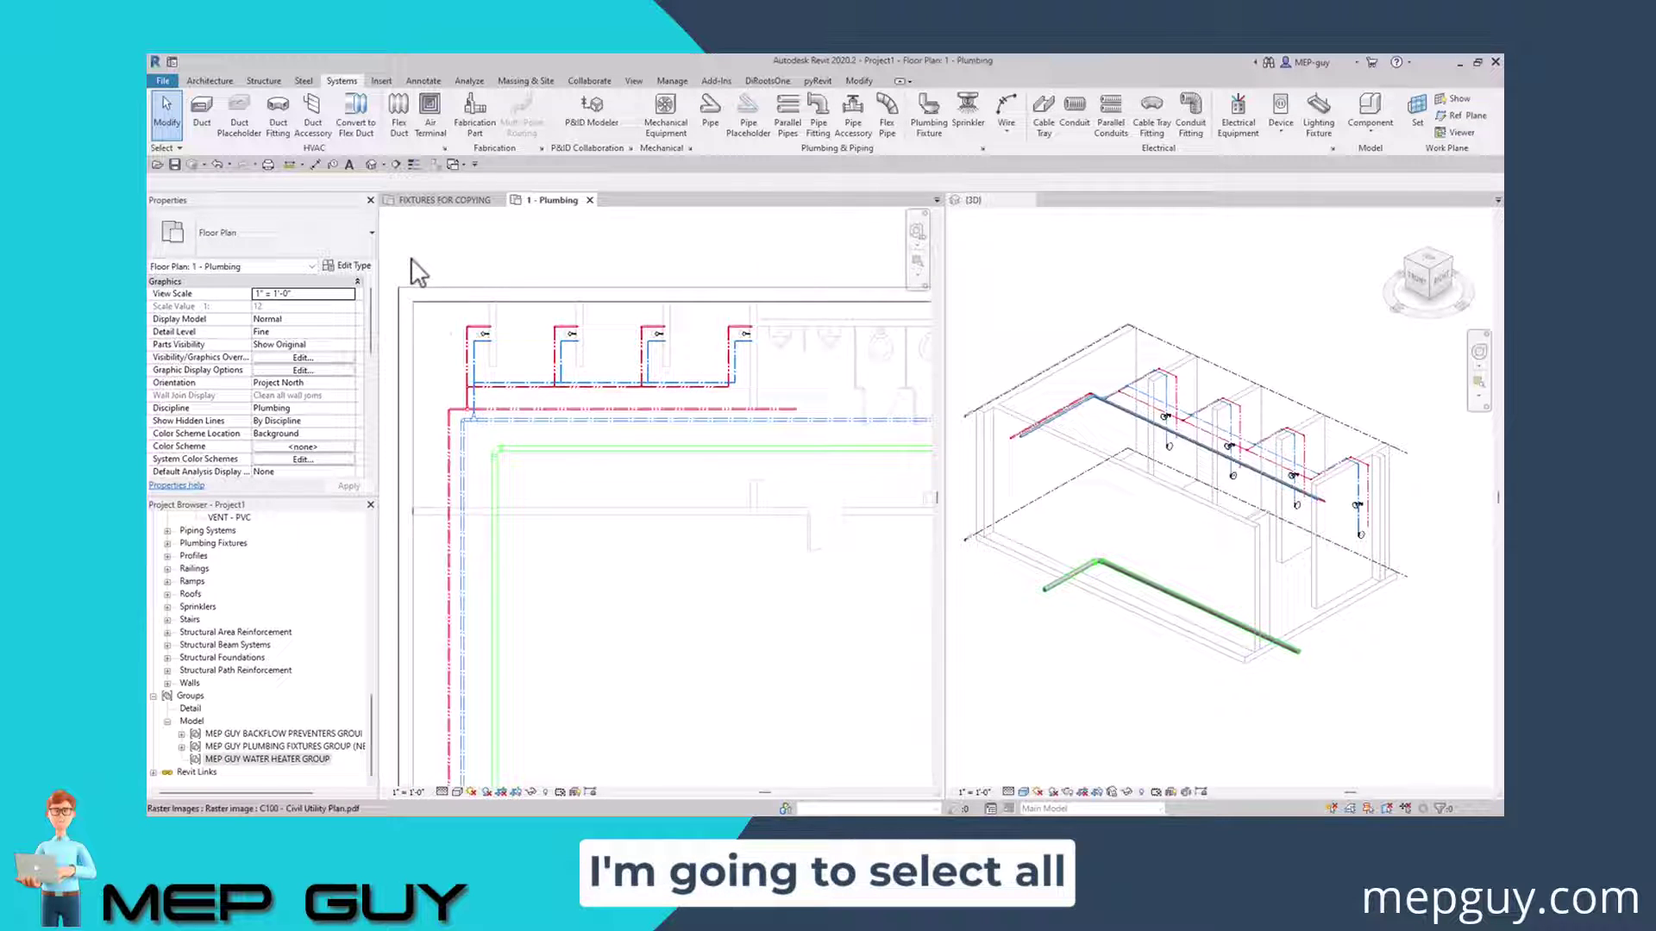
{"action": "left_click_drag", "start_coordinate": [498, 285], "coordinate": [842, 366]}
{"action": "left_click", "coordinate": [849, 116]}
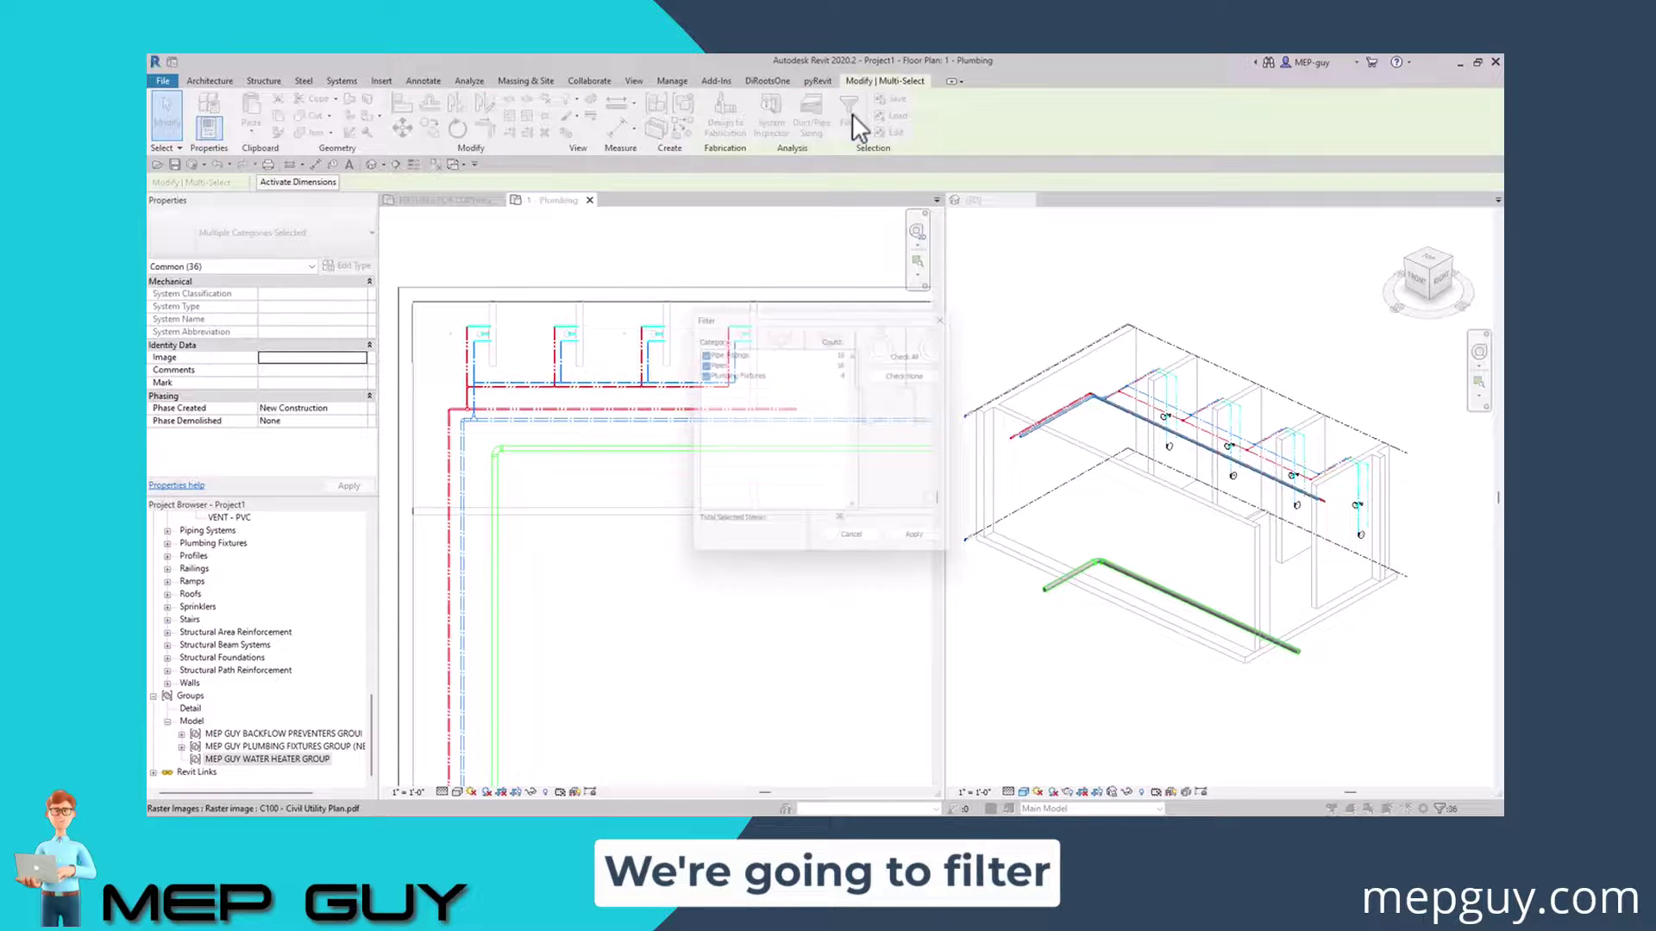
{"action": "left_click", "coordinate": [699, 362]}
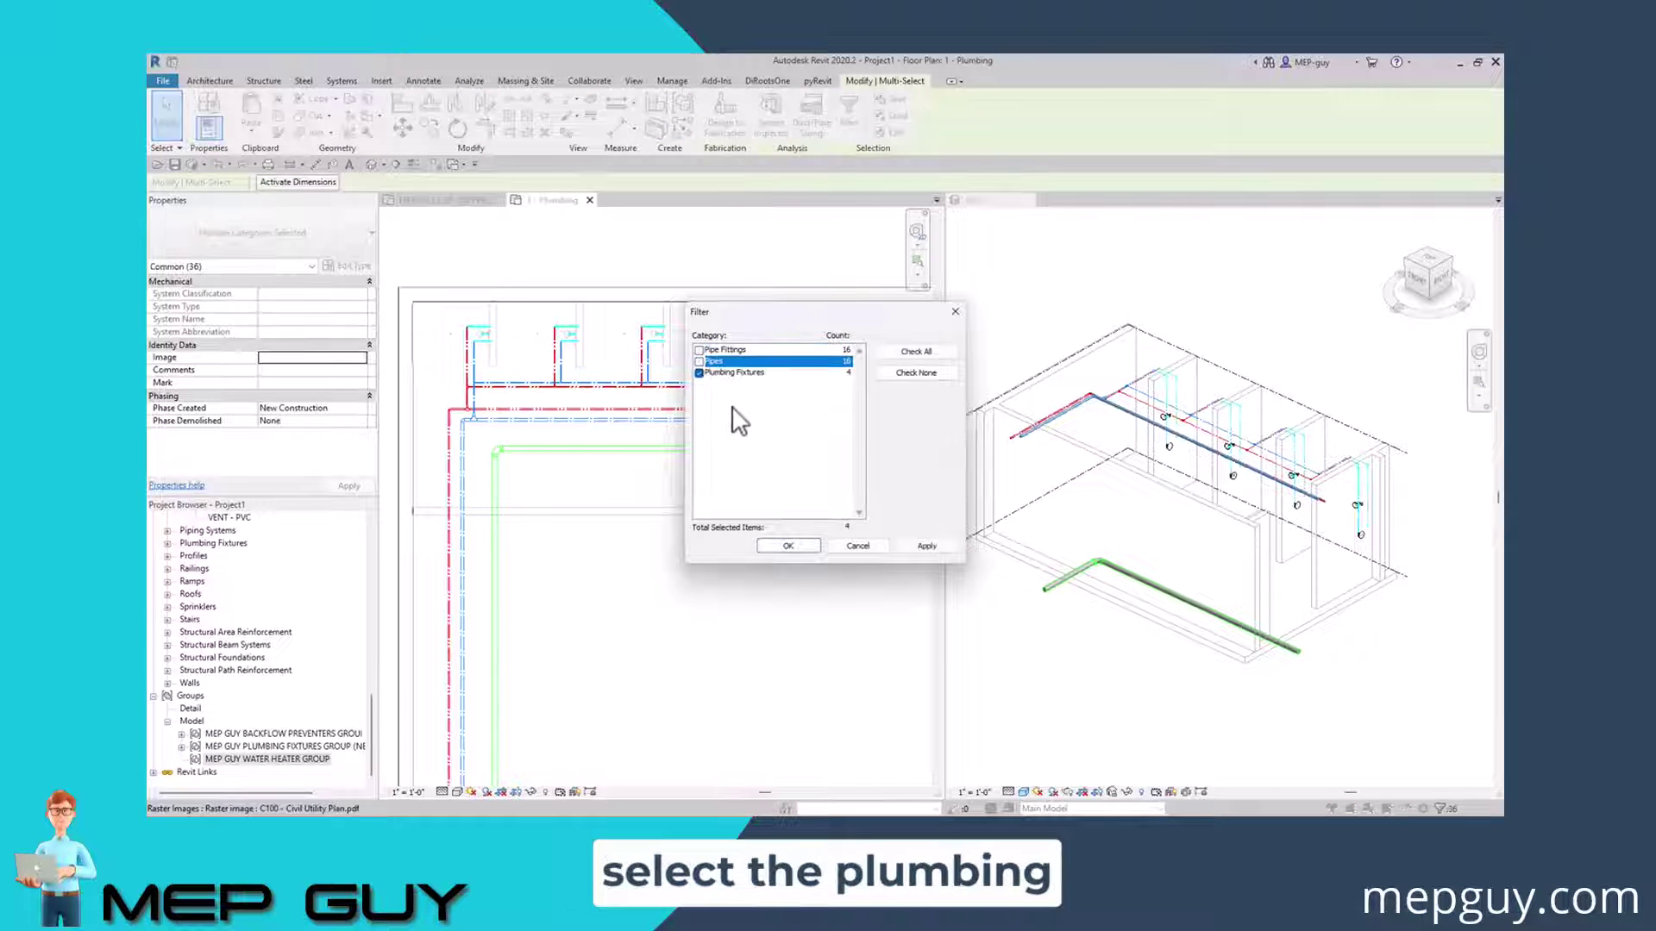
{"action": "left_click", "coordinate": [788, 545]}
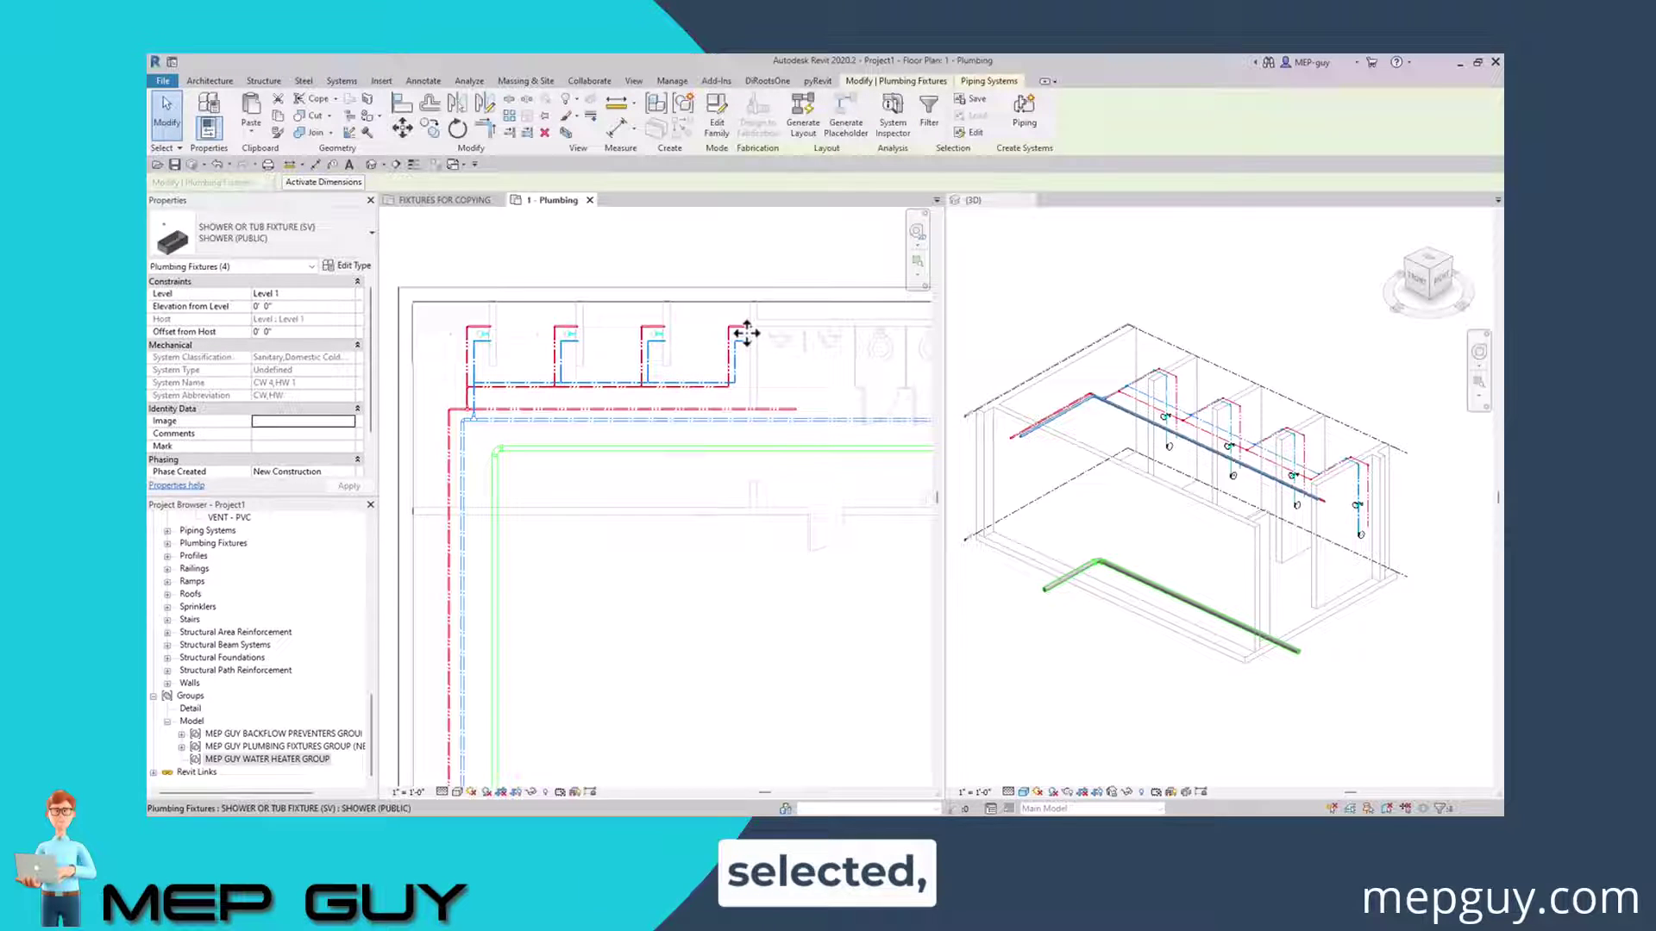
- Create a piping system of type SANITARY for the four showers, using Connector 1 on each fixture
{"action": "left_click", "coordinate": [1032, 117]}
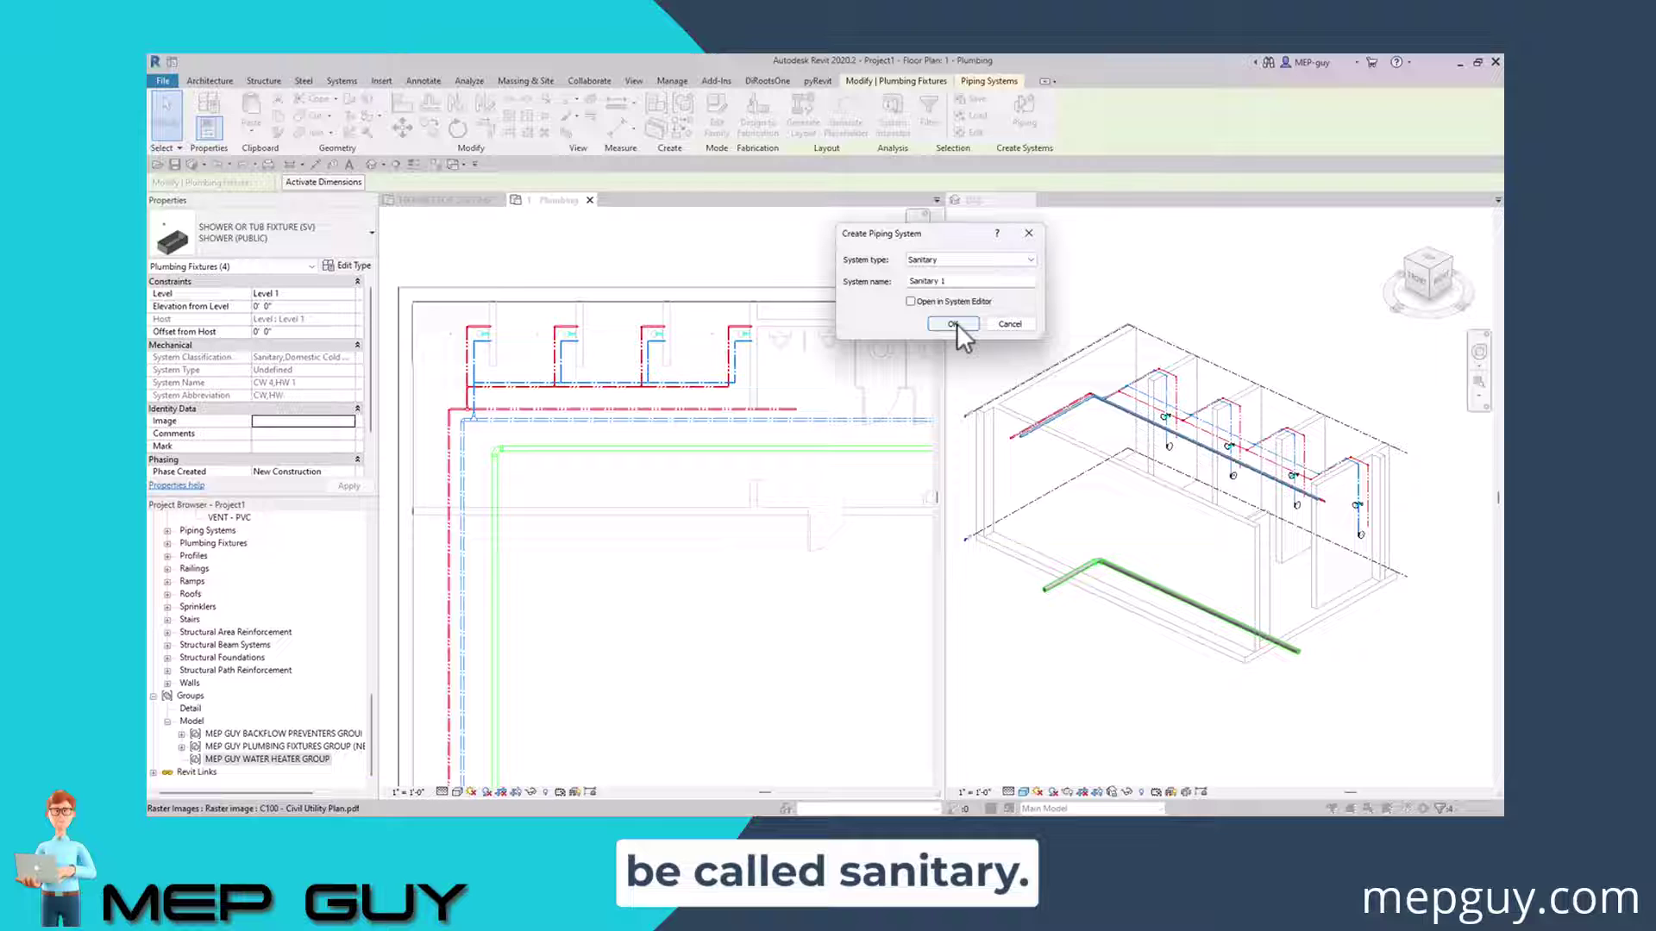
{"action": "left_click", "coordinate": [948, 260]}
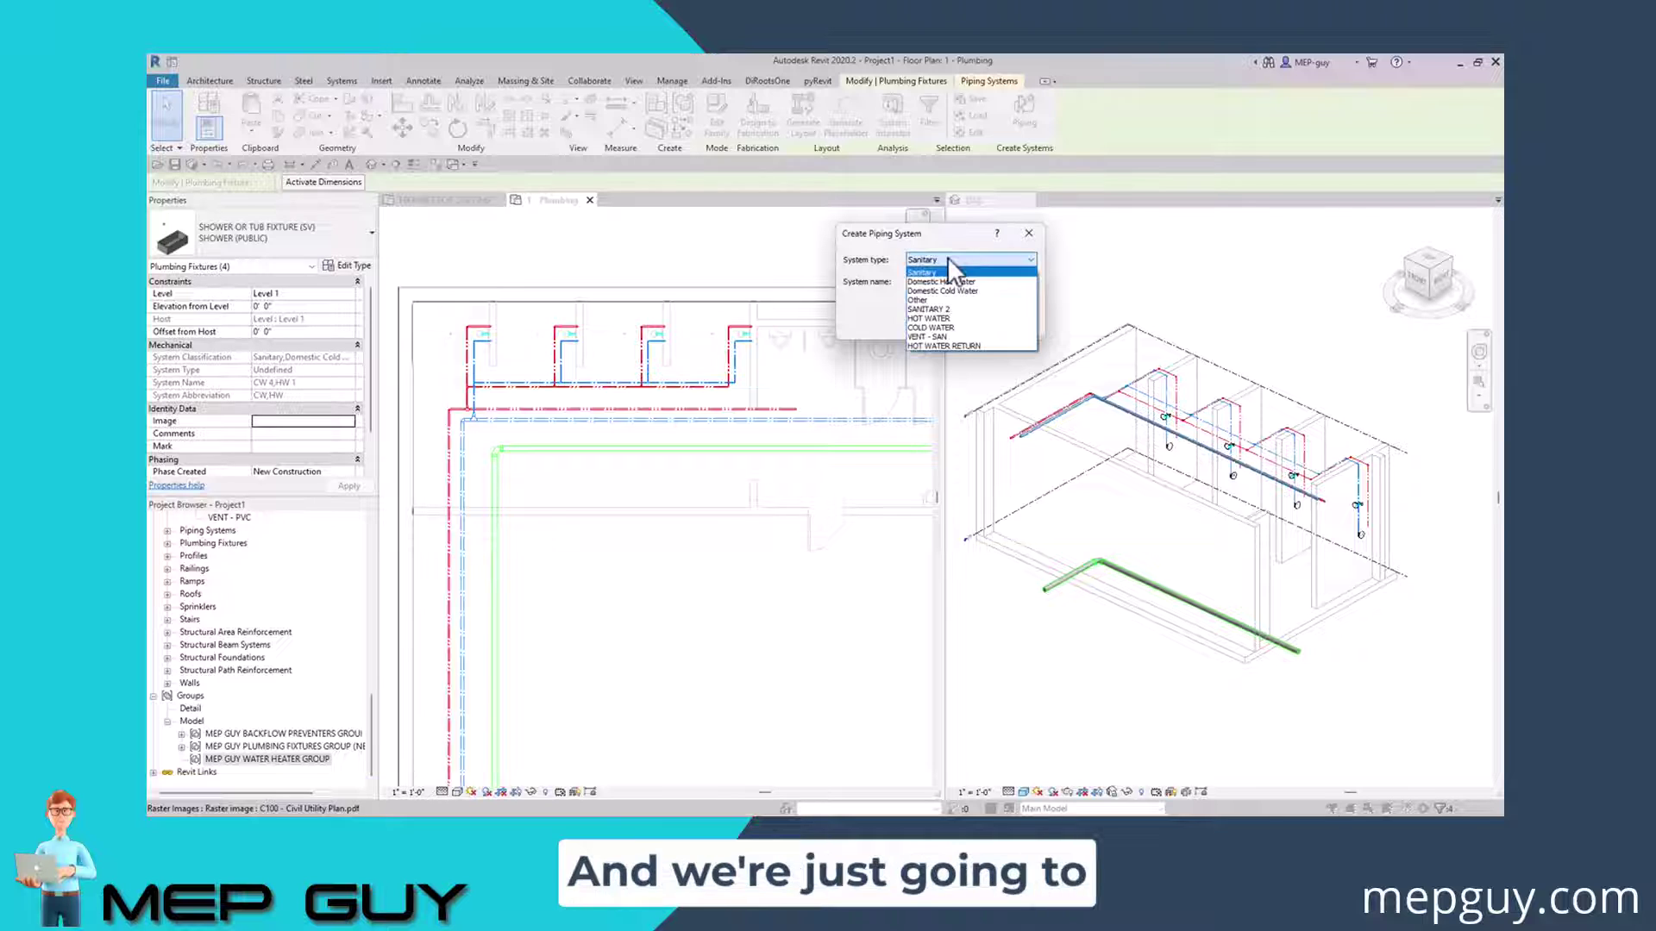
{"action": "left_click", "coordinate": [945, 311]}
{"action": "left_click", "coordinate": [946, 323]}
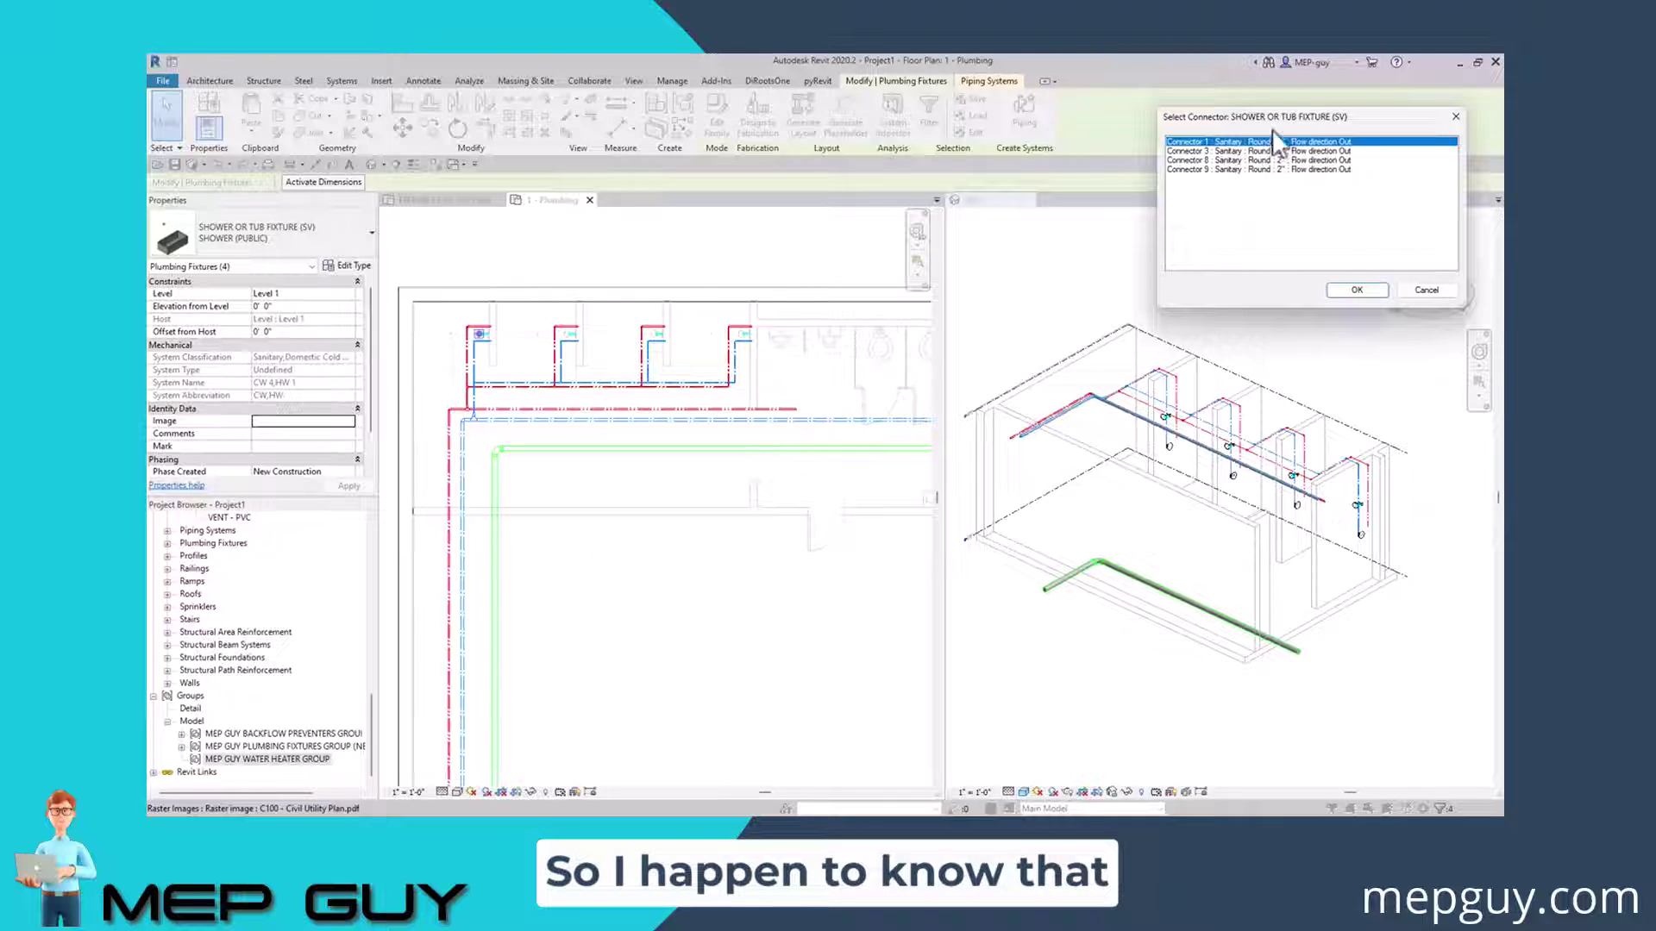
{"action": "left_click", "coordinate": [1359, 289]}
{"action": "left_click", "coordinate": [1359, 288]}
{"action": "left_click", "coordinate": [1359, 288]}
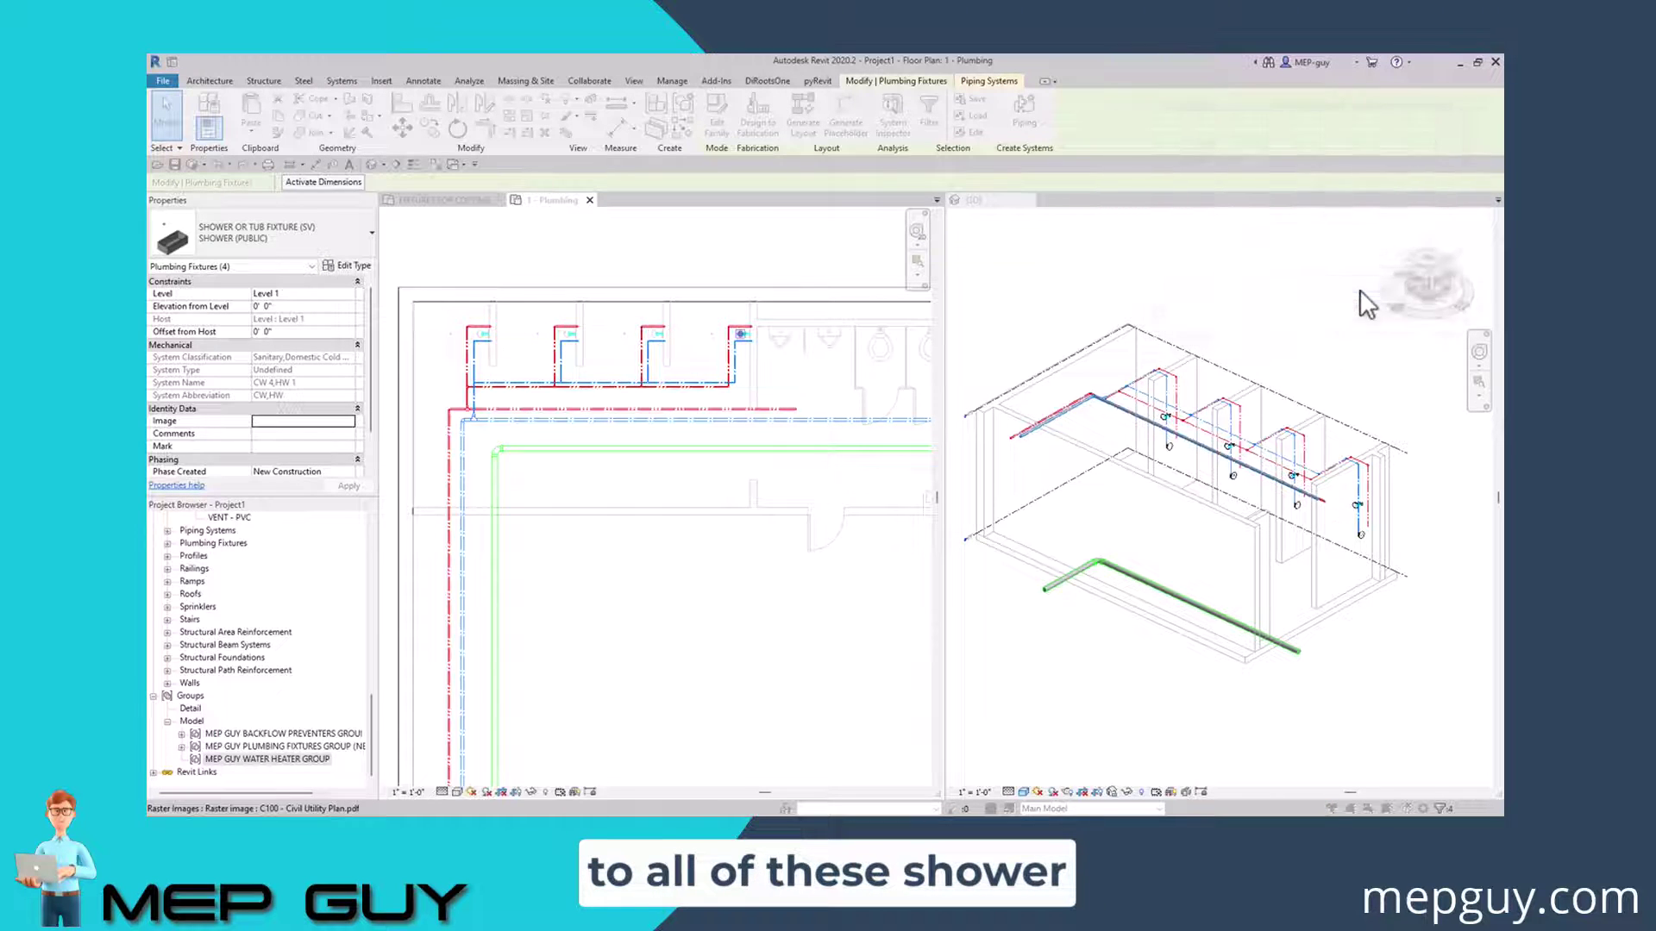
{"action": "left_click", "coordinate": [1359, 289]}
- Enlarge the 3D view and generate a pipe layout for the showers' sanitary system
{"action": "scroll", "coordinate": [1429, 418], "scroll_direction": "up", "scroll_amount": 2}
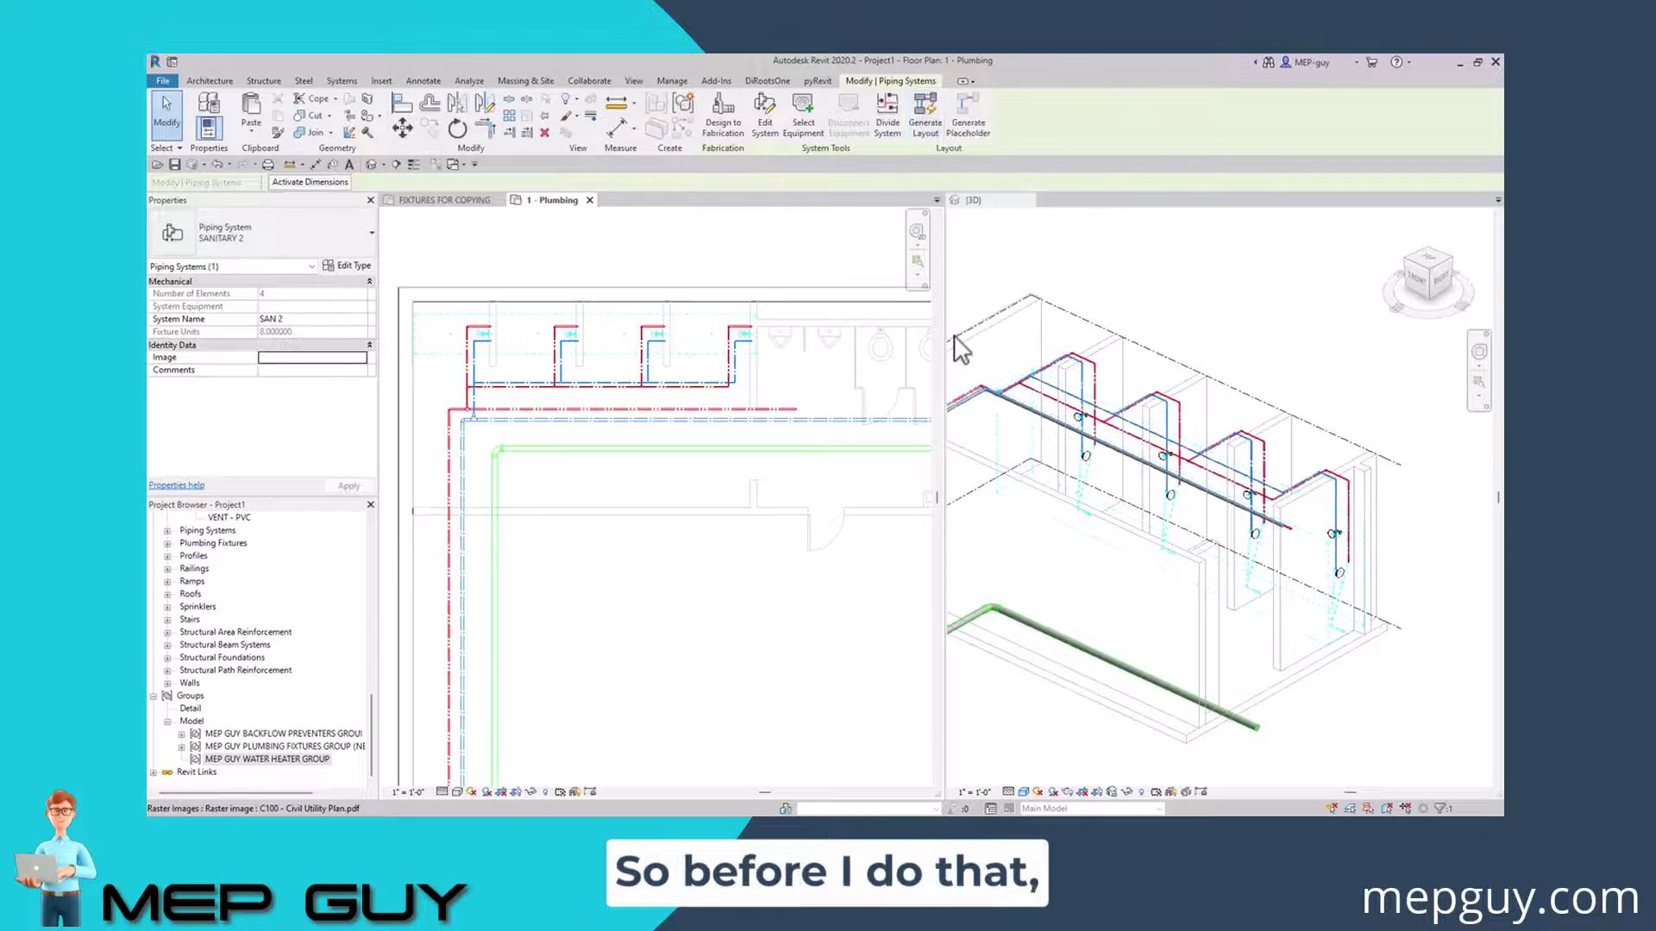
{"action": "left_click_drag", "start_coordinate": [945, 341], "coordinate": [750, 345]}
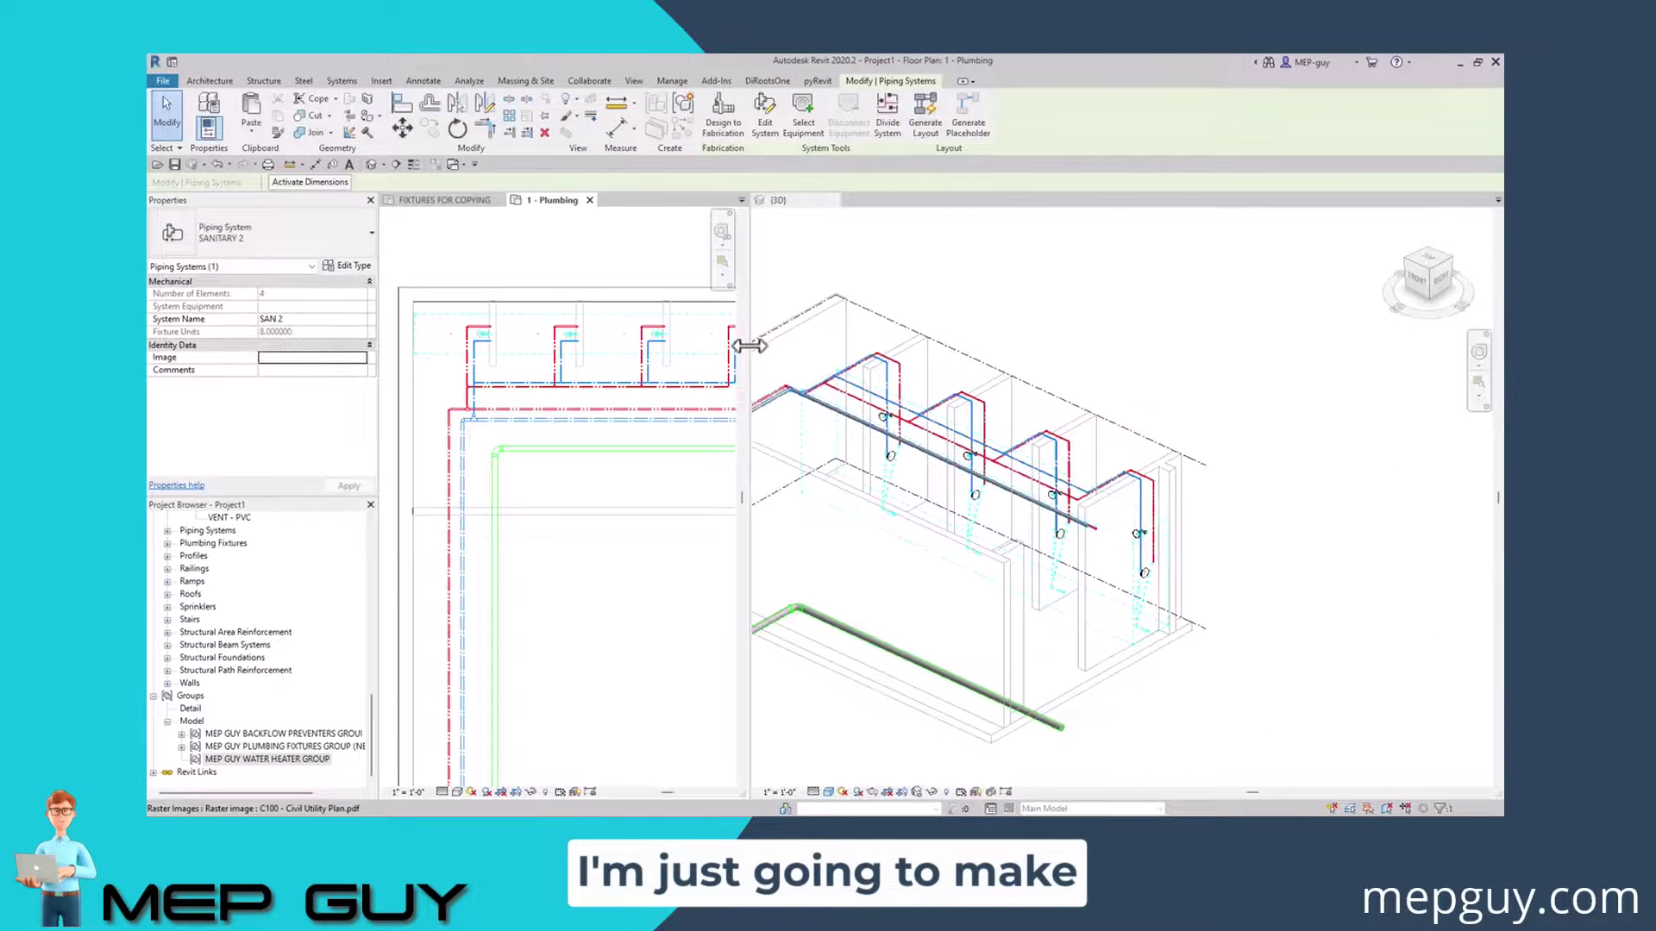
{"action": "scroll", "coordinate": [479, 369], "scroll_direction": "down", "scroll_amount": 3}
{"action": "scroll", "coordinate": [589, 329], "scroll_direction": "up", "scroll_amount": 2}
{"action": "scroll", "coordinate": [1071, 614], "scroll_direction": "down", "scroll_amount": 1}
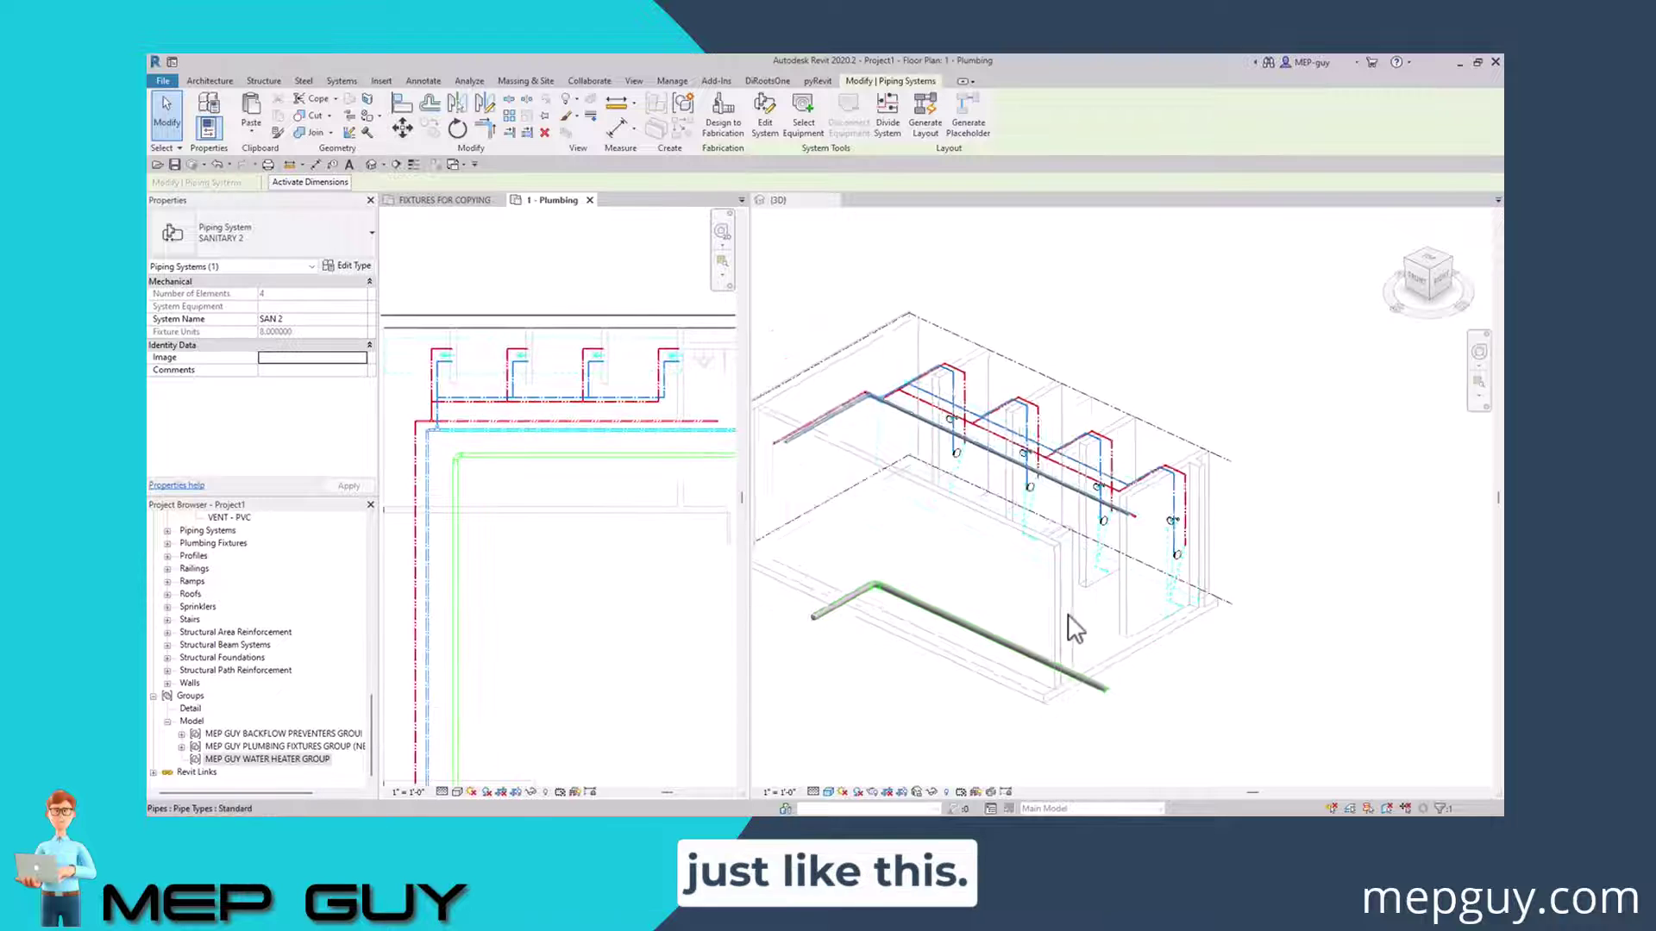
{"action": "scroll", "coordinate": [1066, 603], "scroll_direction": "up", "scroll_amount": 2}
{"action": "scroll", "coordinate": [1062, 599], "scroll_direction": "down", "scroll_amount": 2}
{"action": "scroll", "coordinate": [1072, 592], "scroll_direction": "up", "scroll_amount": 3}
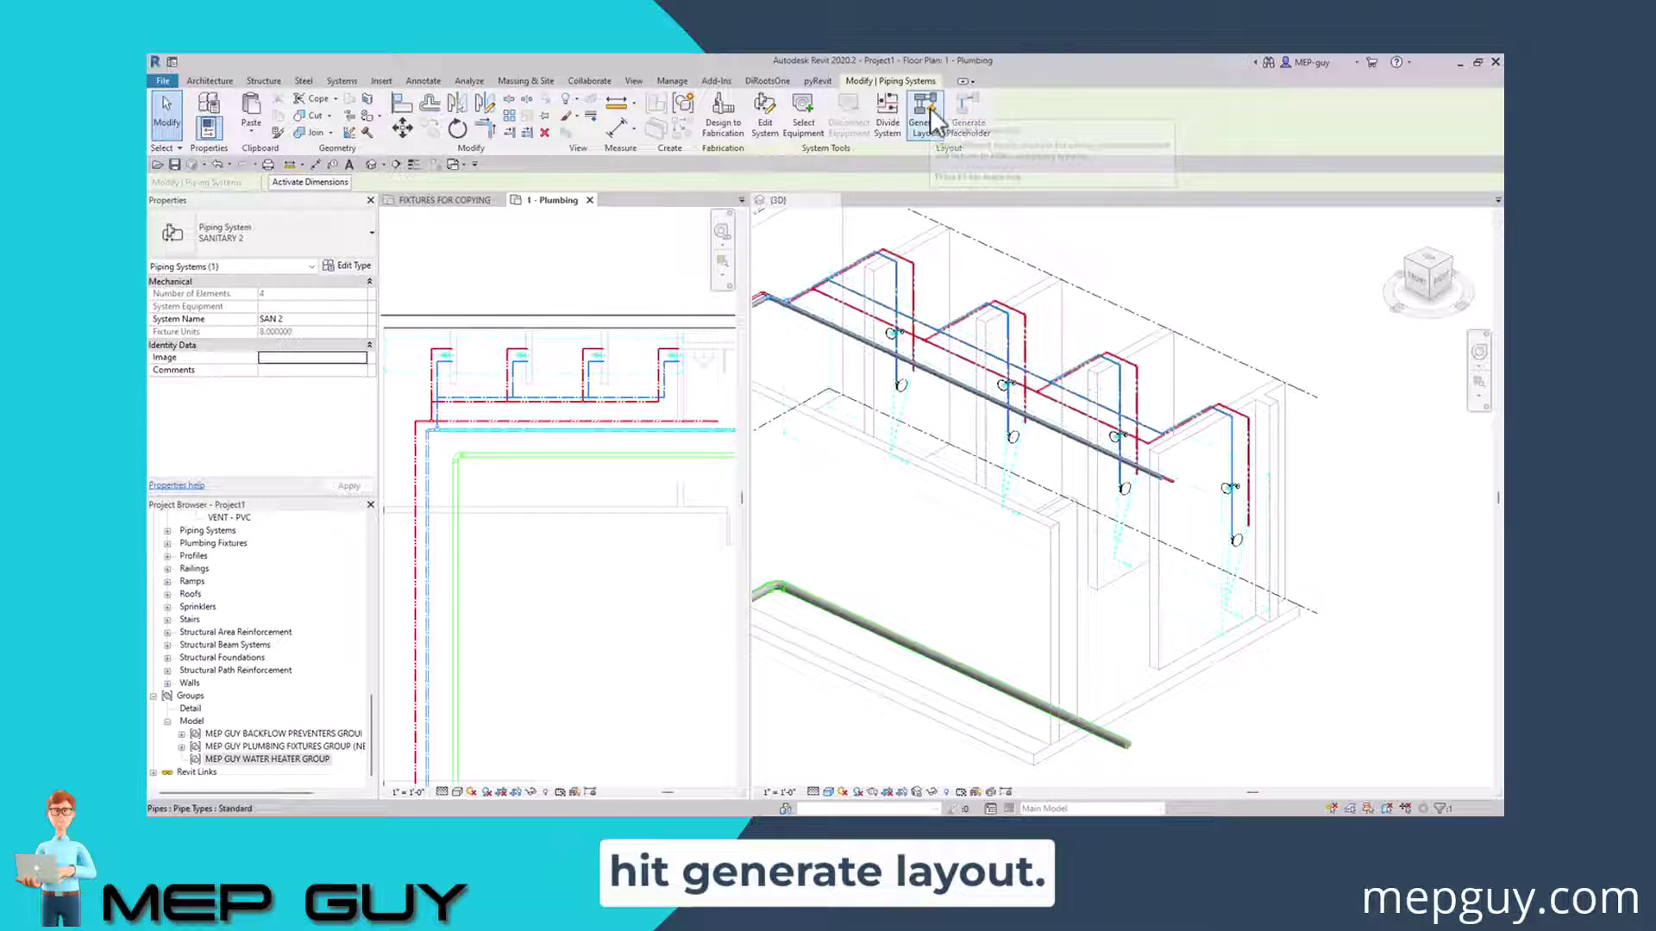
{"action": "left_click", "coordinate": [930, 110]}
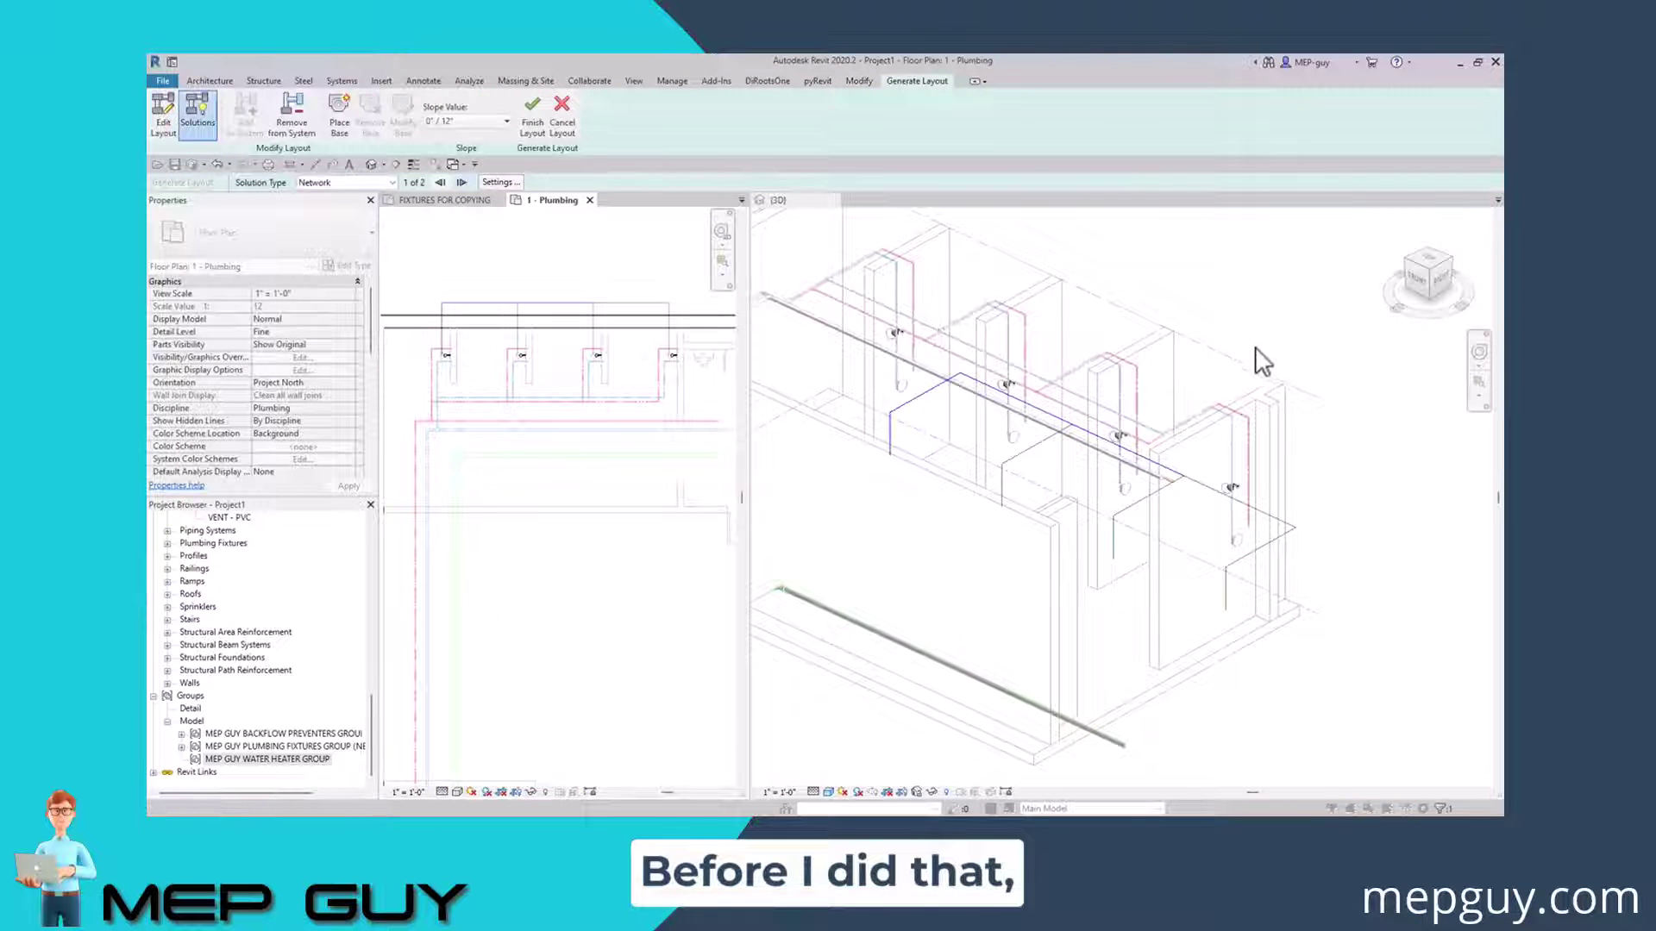
{"action": "left_click", "coordinate": [1302, 334]}
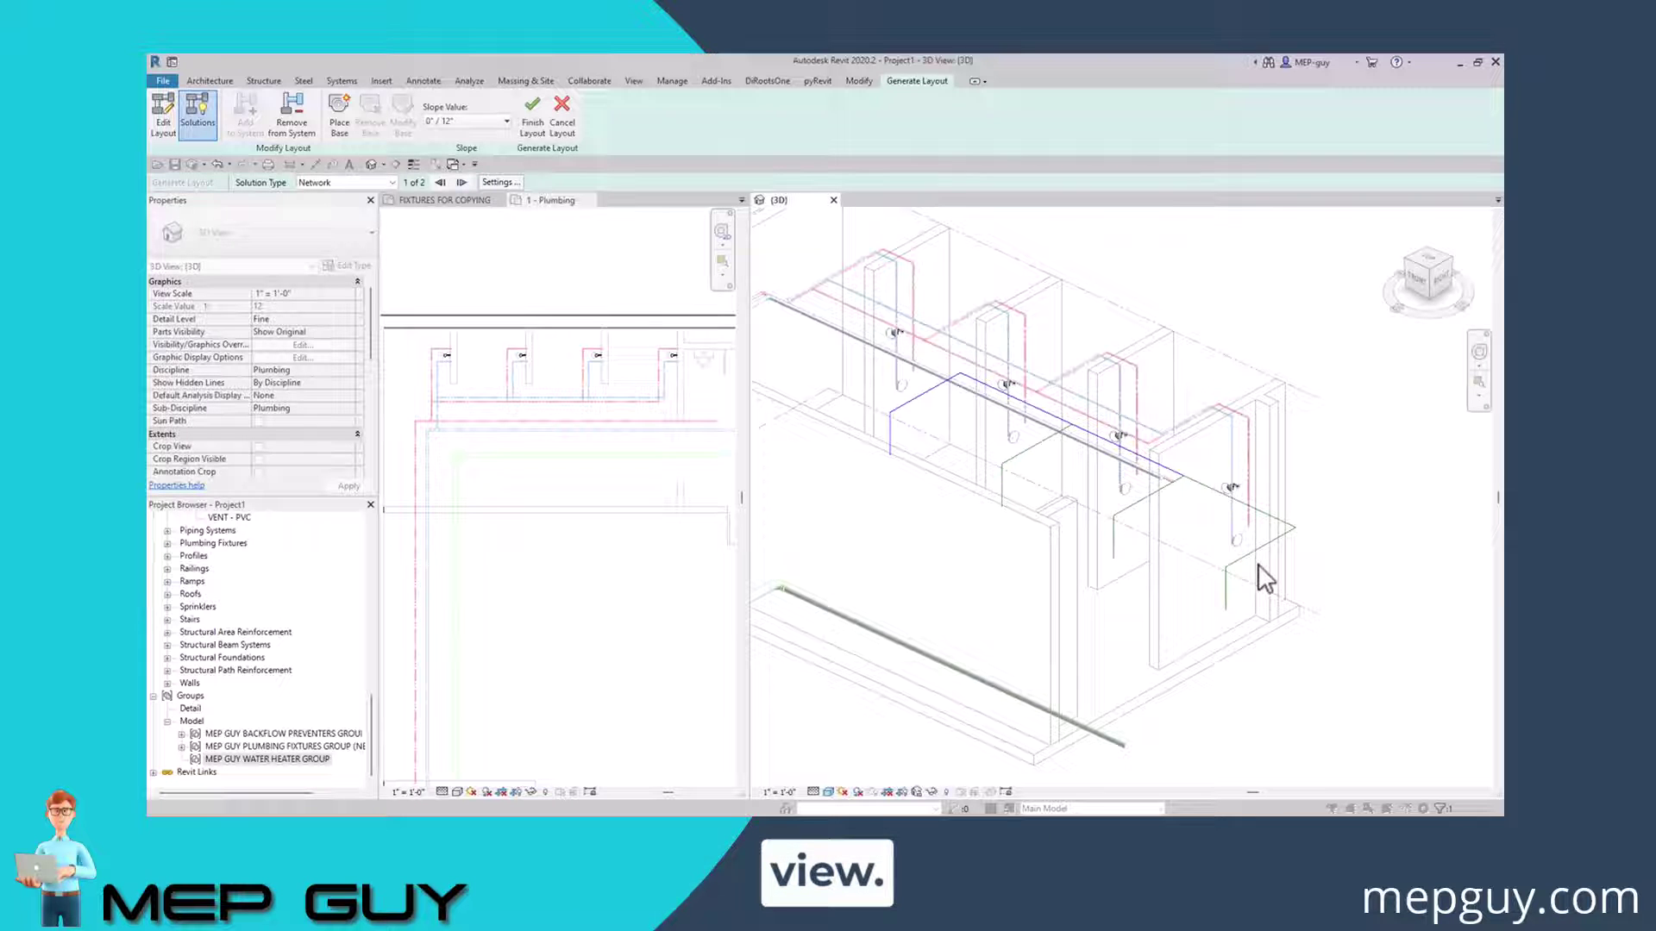
- Route the shower drain layout below the floor at -2' 0", adjust its main run, and finish the layout
{"action": "middle_click_drag", "start_coordinate": [1268, 602], "coordinate": [1224, 551], "text": "shift"}
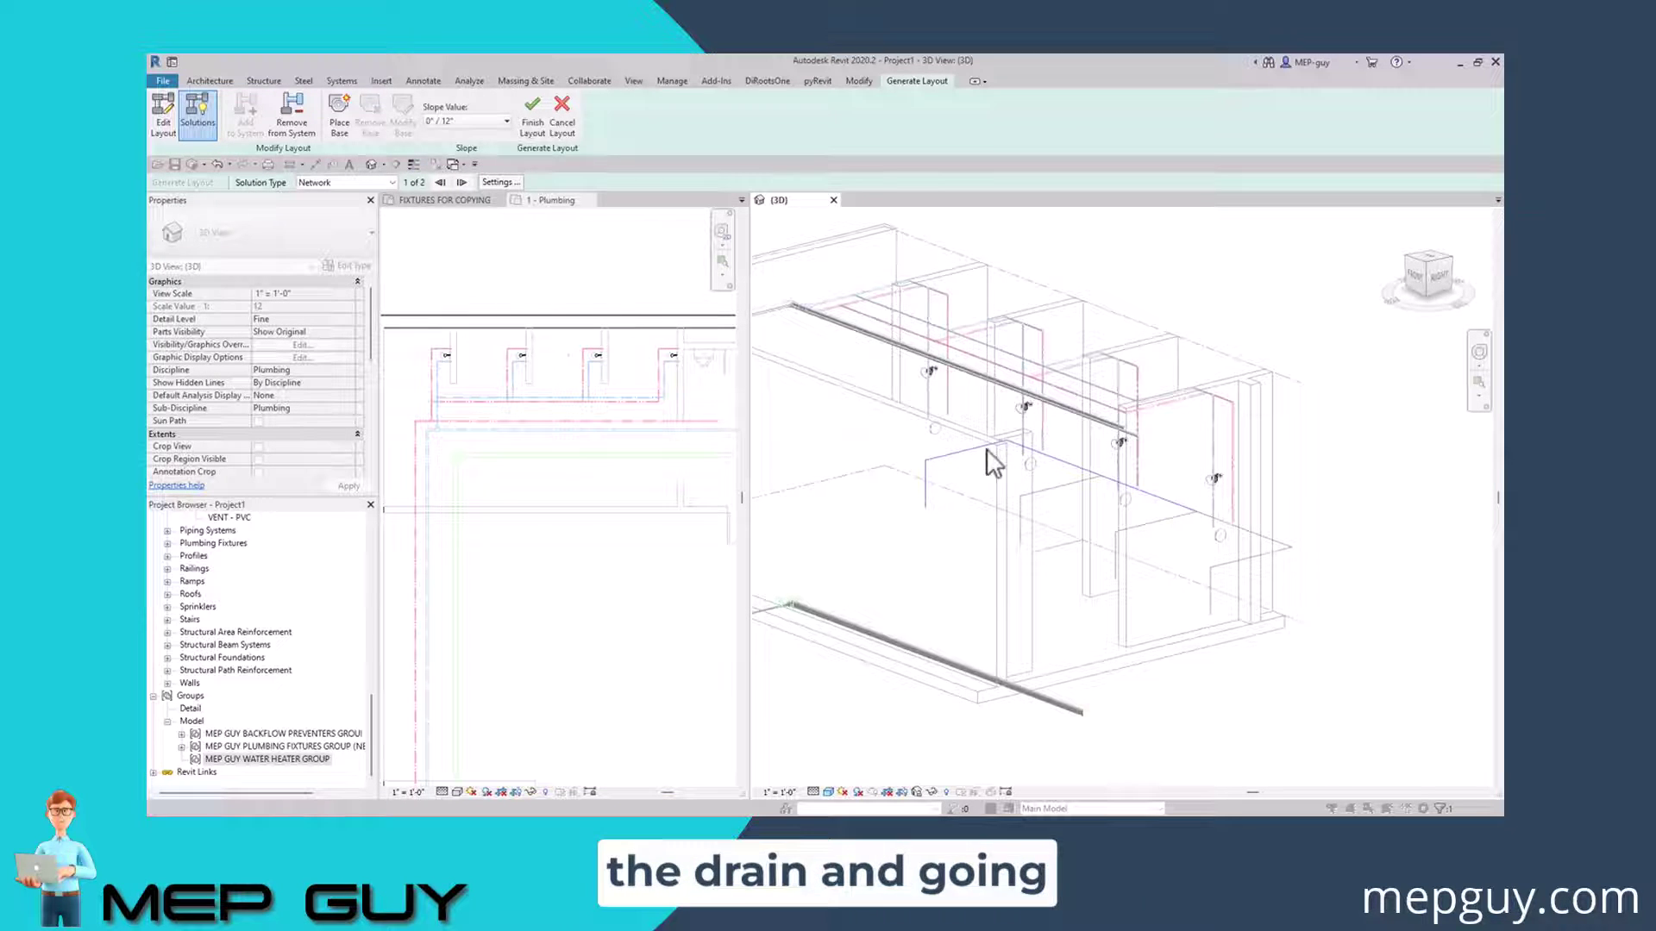
{"action": "middle_click_drag", "start_coordinate": [1035, 443], "coordinate": [1257, 561], "text": "shift"}
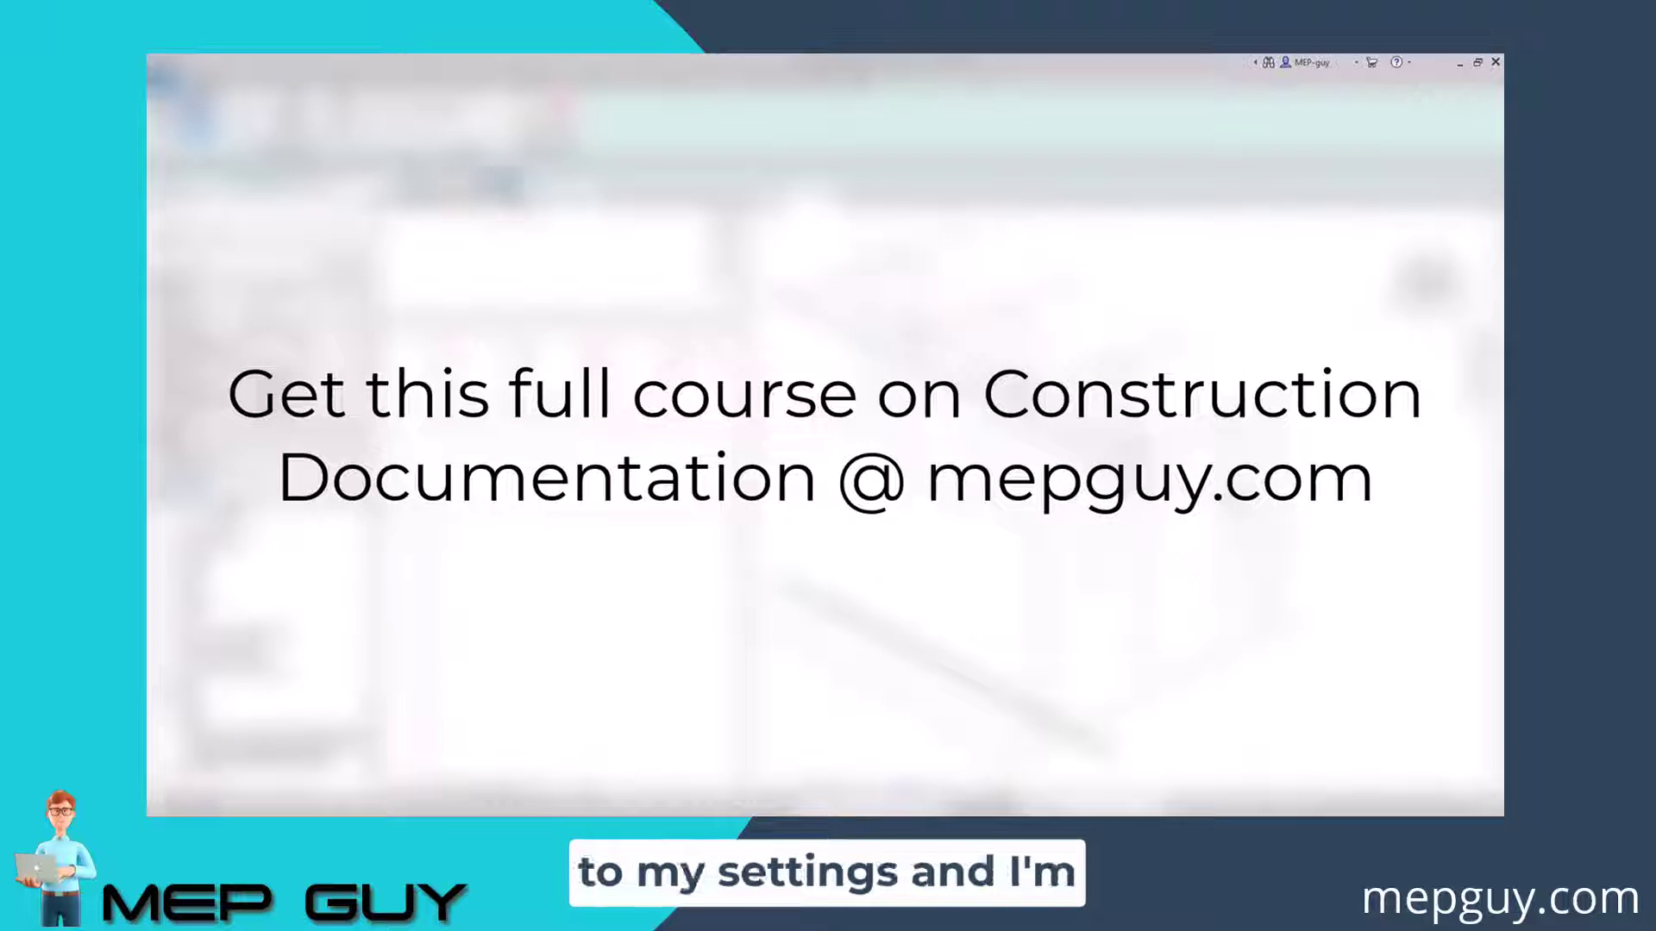
{"action": "left_click", "coordinate": [506, 180]}
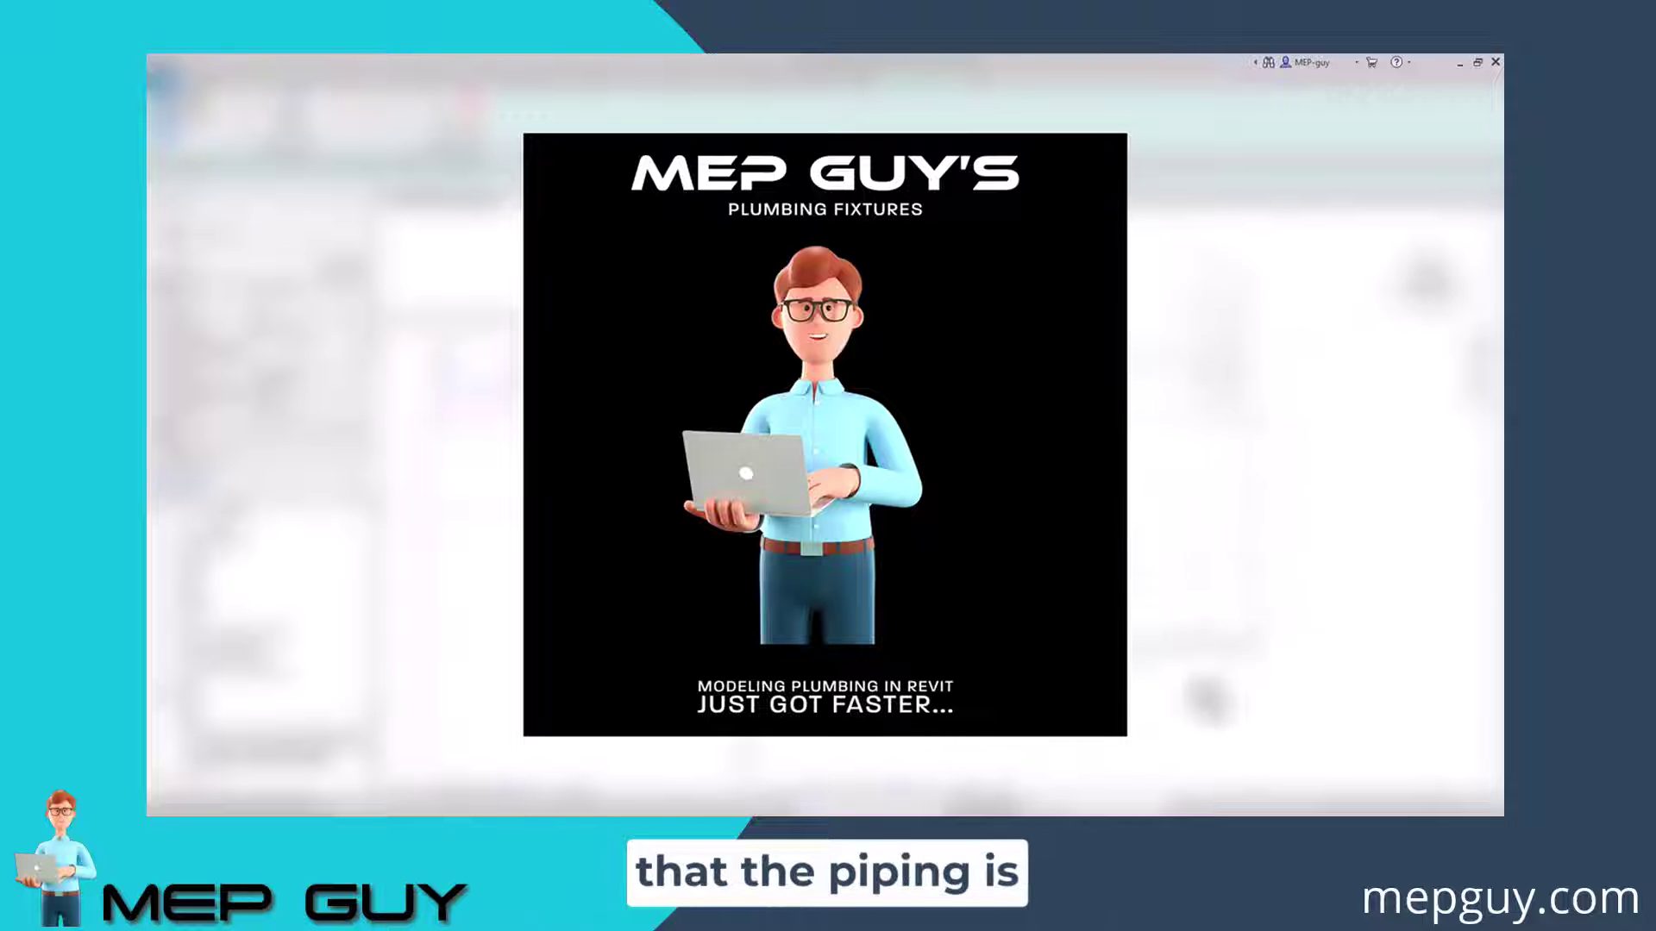
{"action": "middle_click_drag", "start_coordinate": [1049, 700], "coordinate": [1020, 691], "text": "shift"}
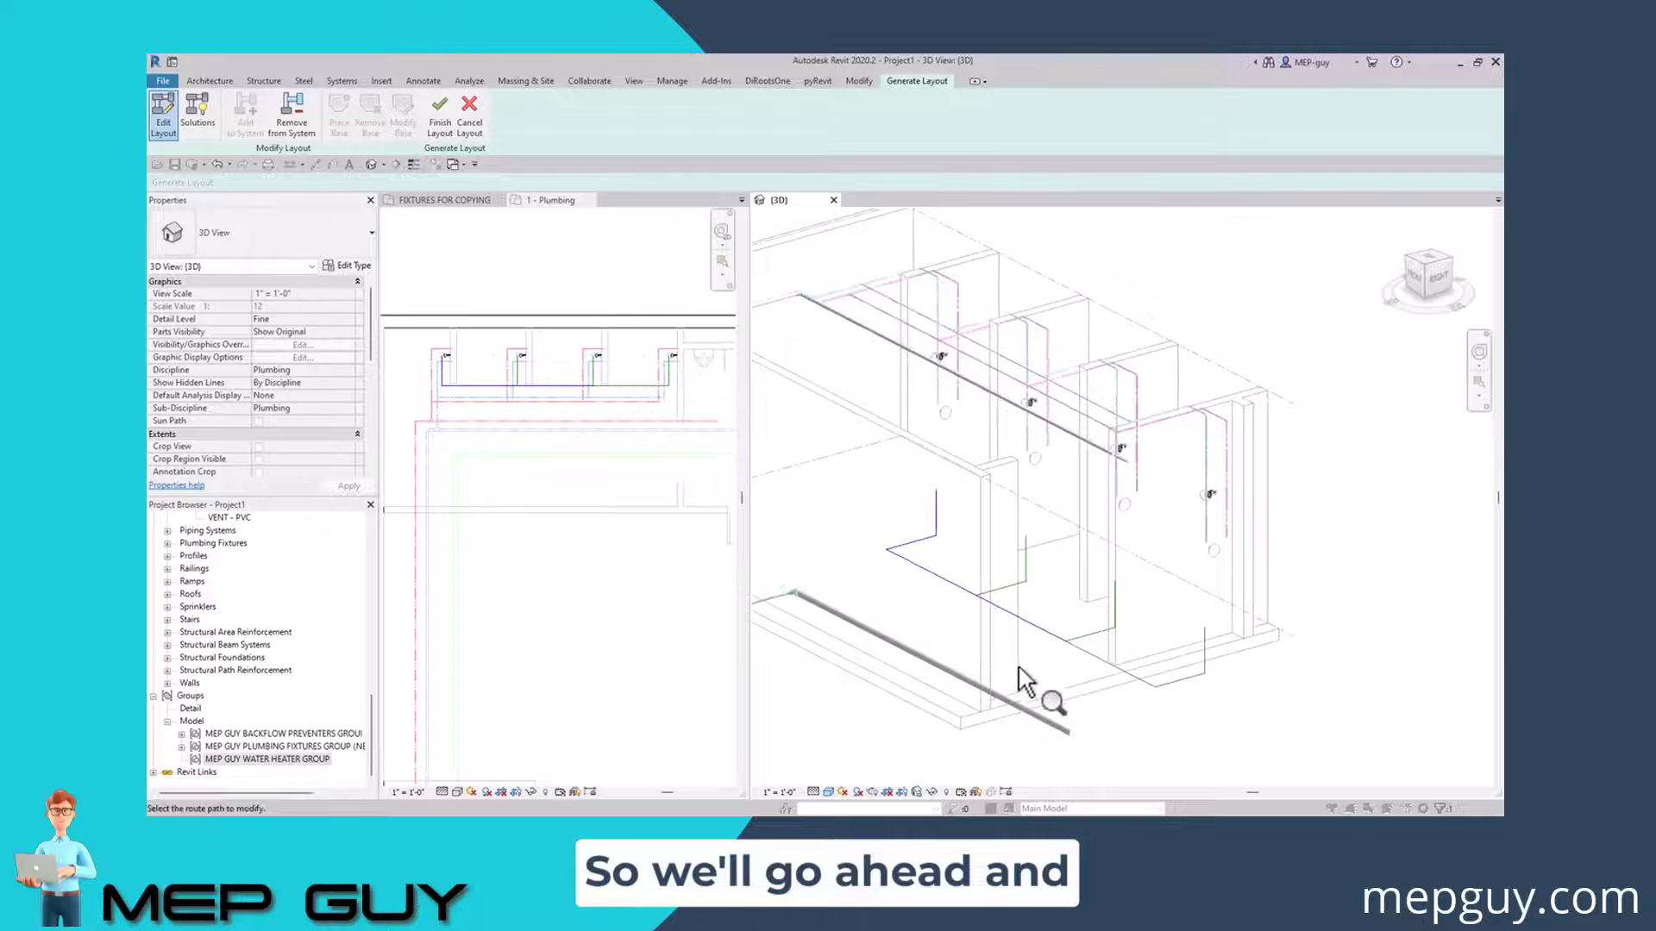
{"action": "left_click", "coordinate": [439, 119]}
{"action": "scroll", "coordinate": [1234, 706], "scroll_direction": "up", "scroll_amount": 2}
{"action": "scroll", "coordinate": [1186, 604], "scroll_direction": "down", "scroll_amount": 2}
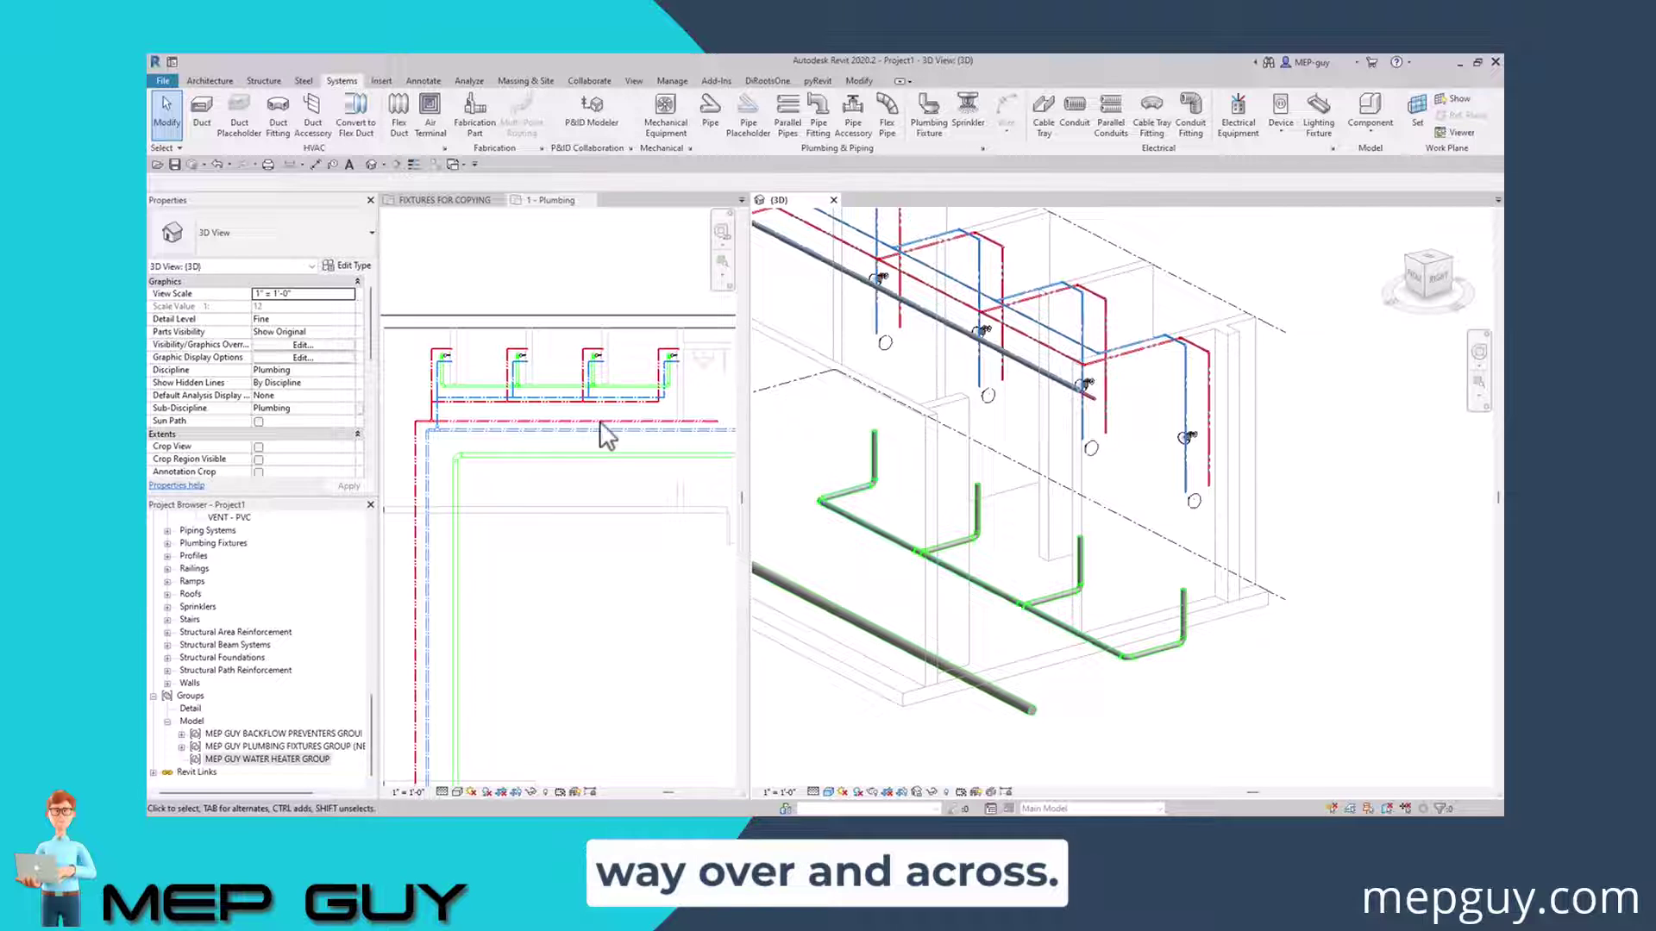
- Enlarge the floor plan view and flip the two sanitary tees on the shower drain main
{"action": "scroll", "coordinate": [485, 369], "scroll_direction": "up", "scroll_amount": 1}
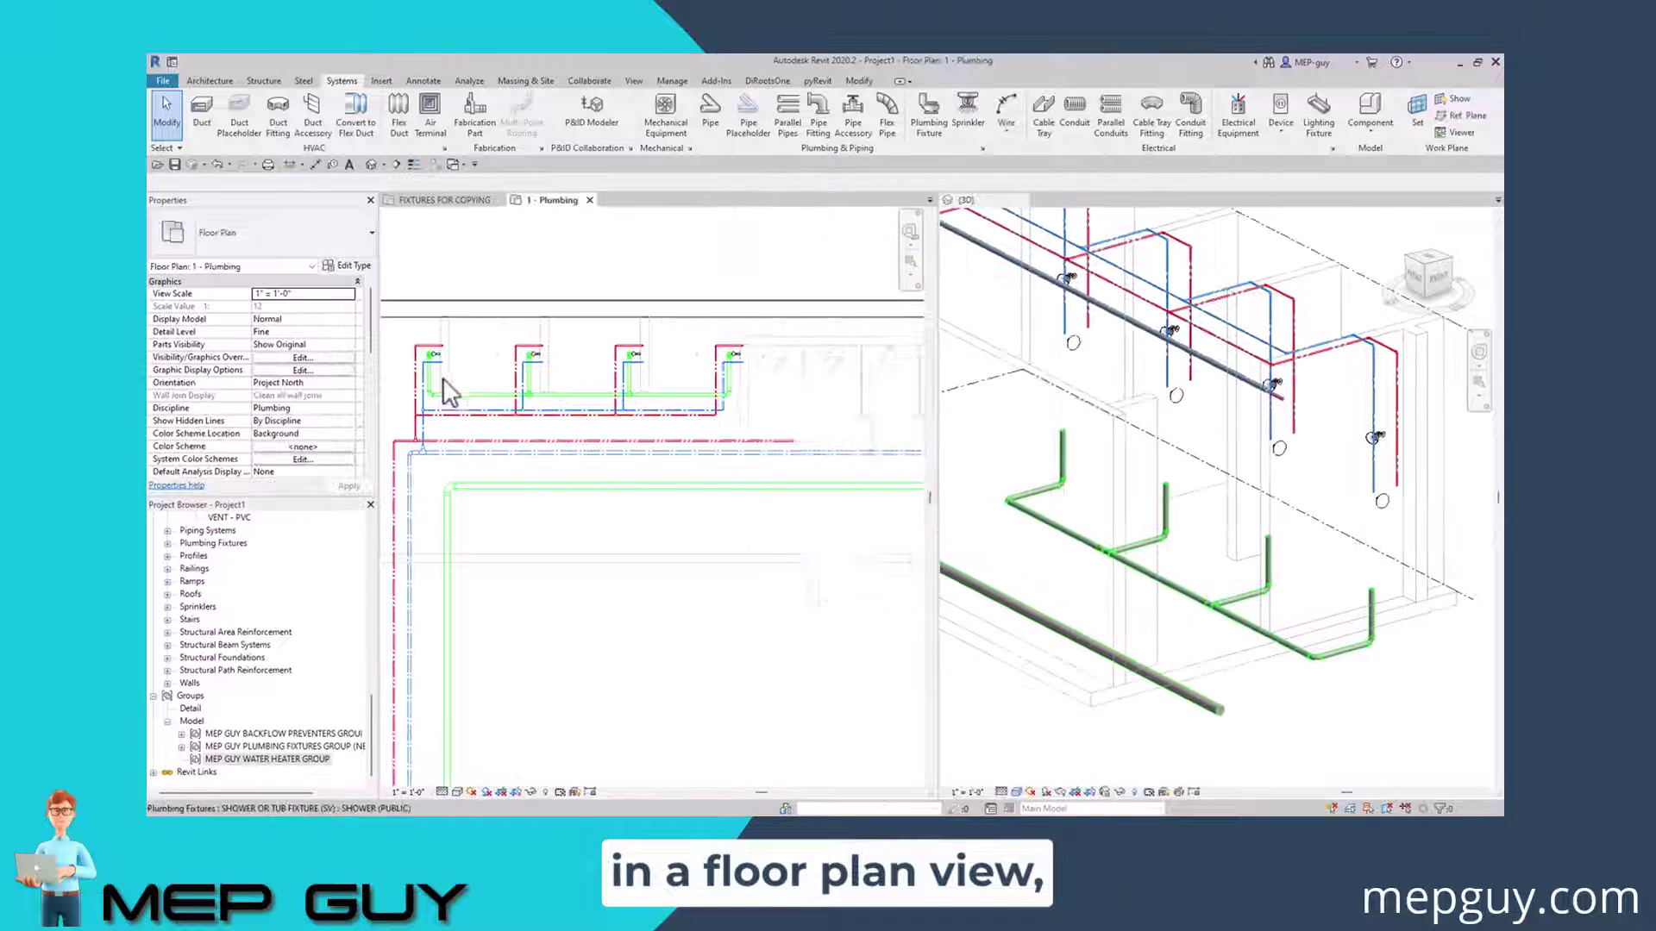
{"action": "scroll", "coordinate": [442, 378], "scroll_direction": "up", "scroll_amount": 2}
{"action": "middle_click_drag", "start_coordinate": [565, 391], "coordinate": [565, 426]}
{"action": "scroll", "coordinate": [565, 426], "scroll_direction": "down", "scroll_amount": 1}
{"action": "scroll", "coordinate": [621, 435], "scroll_direction": "up", "scroll_amount": 3}
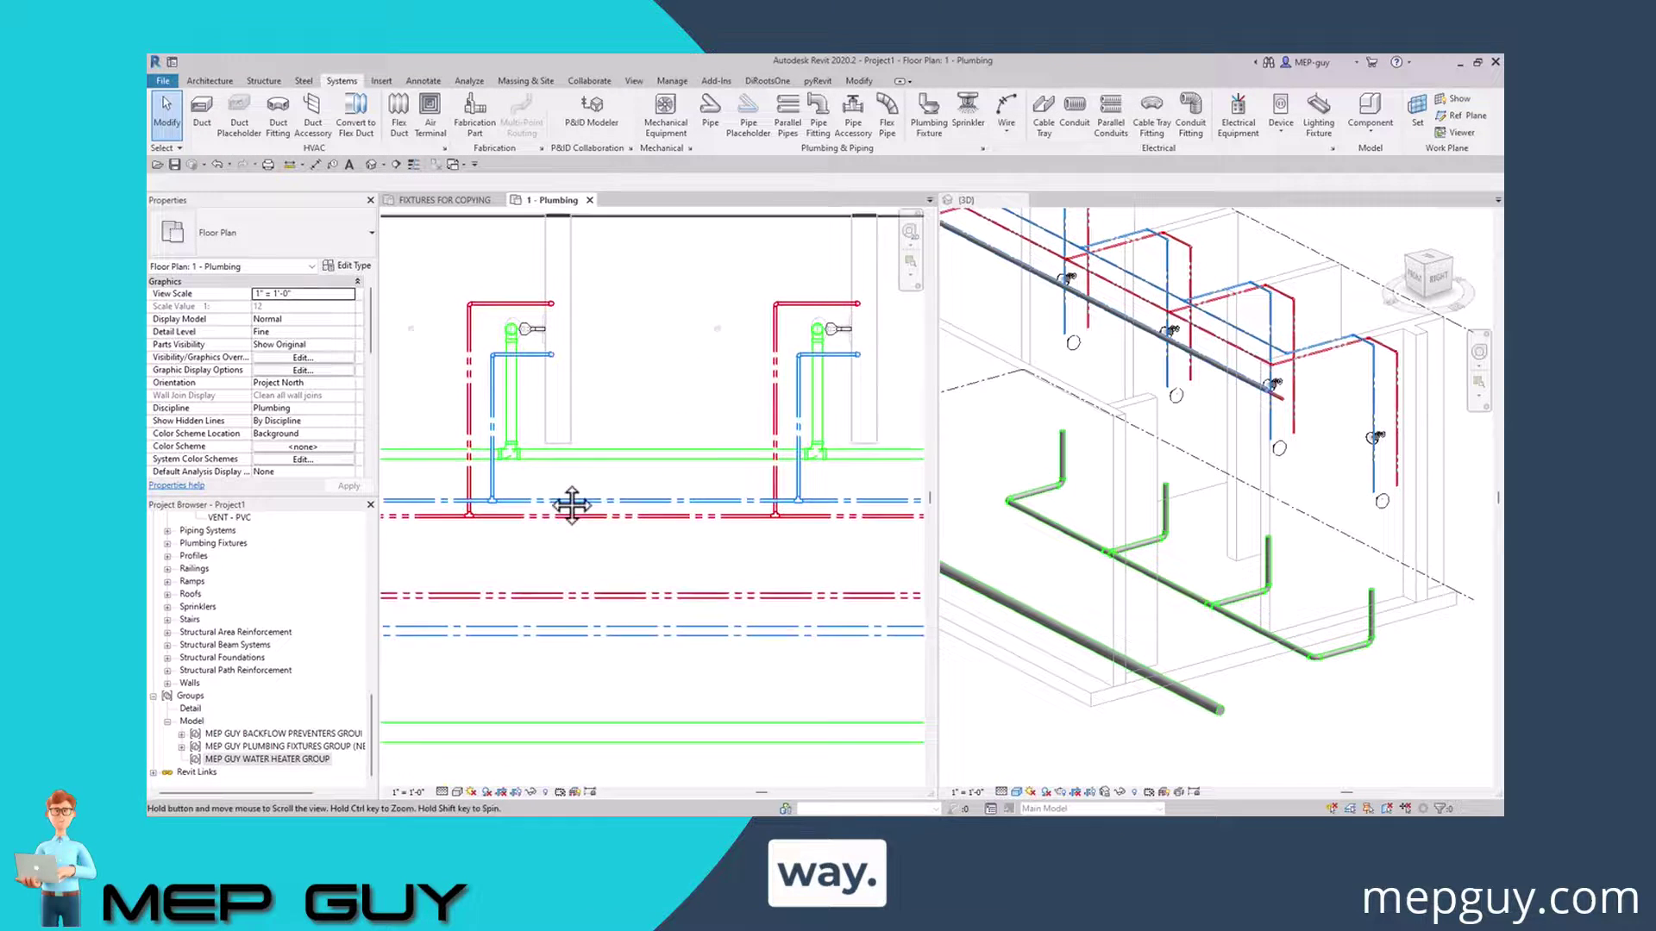
{"action": "middle_click_drag", "start_coordinate": [532, 476], "coordinate": [536, 492]}
{"action": "left_click", "coordinate": [516, 470]}
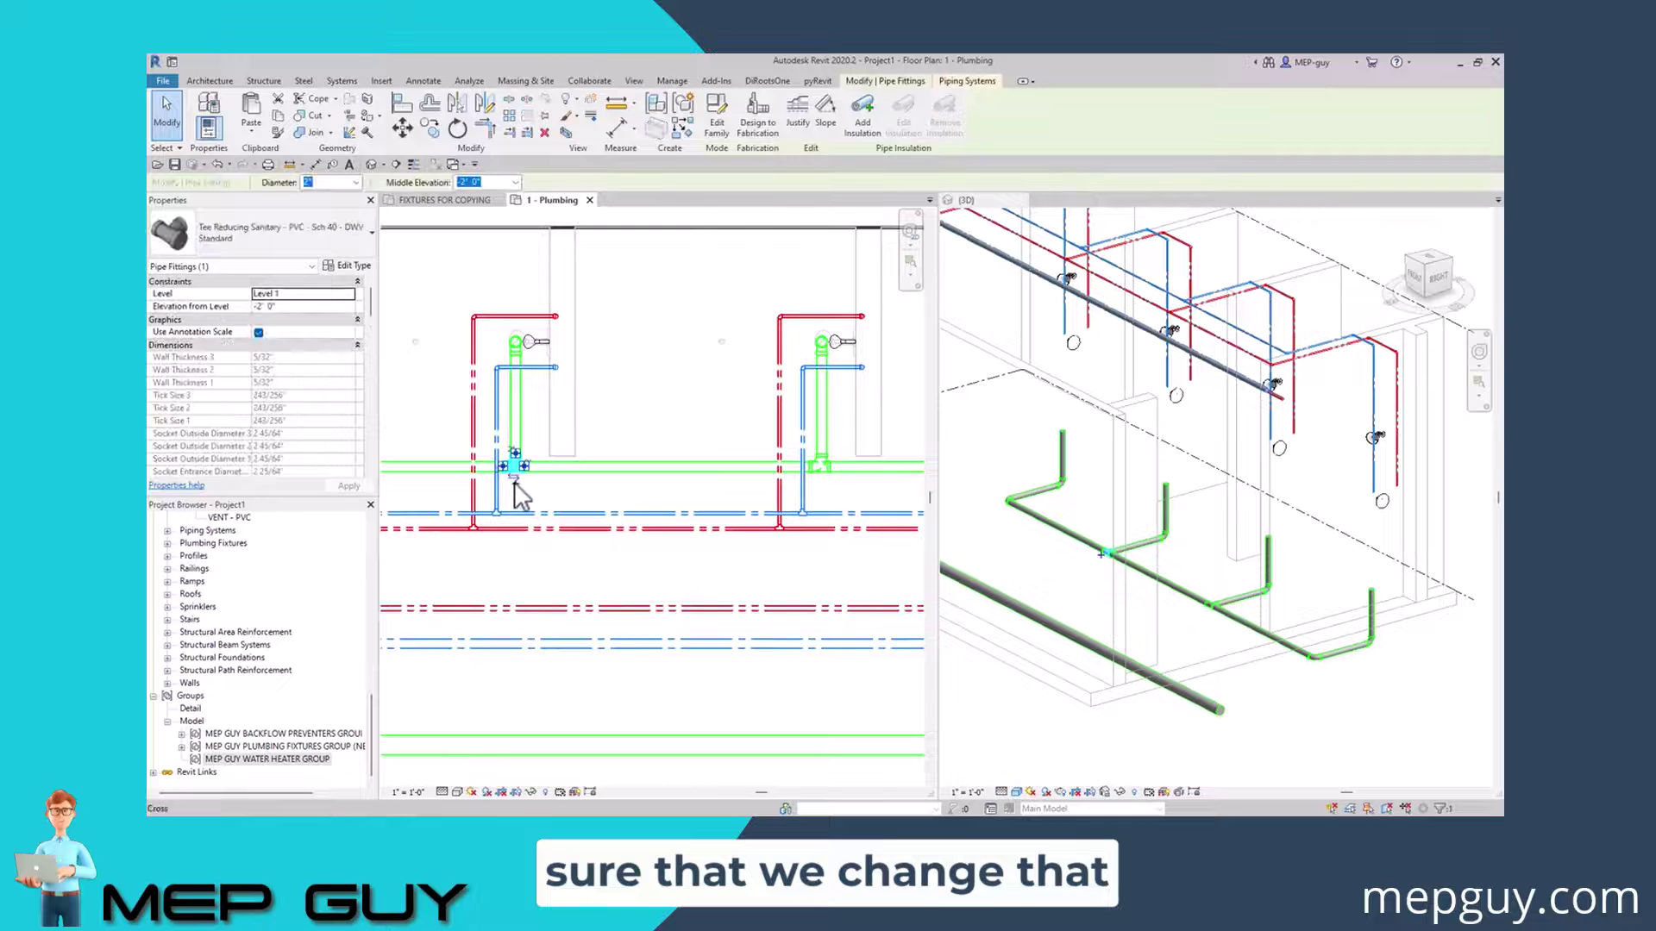
{"action": "scroll", "coordinate": [513, 483], "scroll_direction": "up", "scroll_amount": 3}
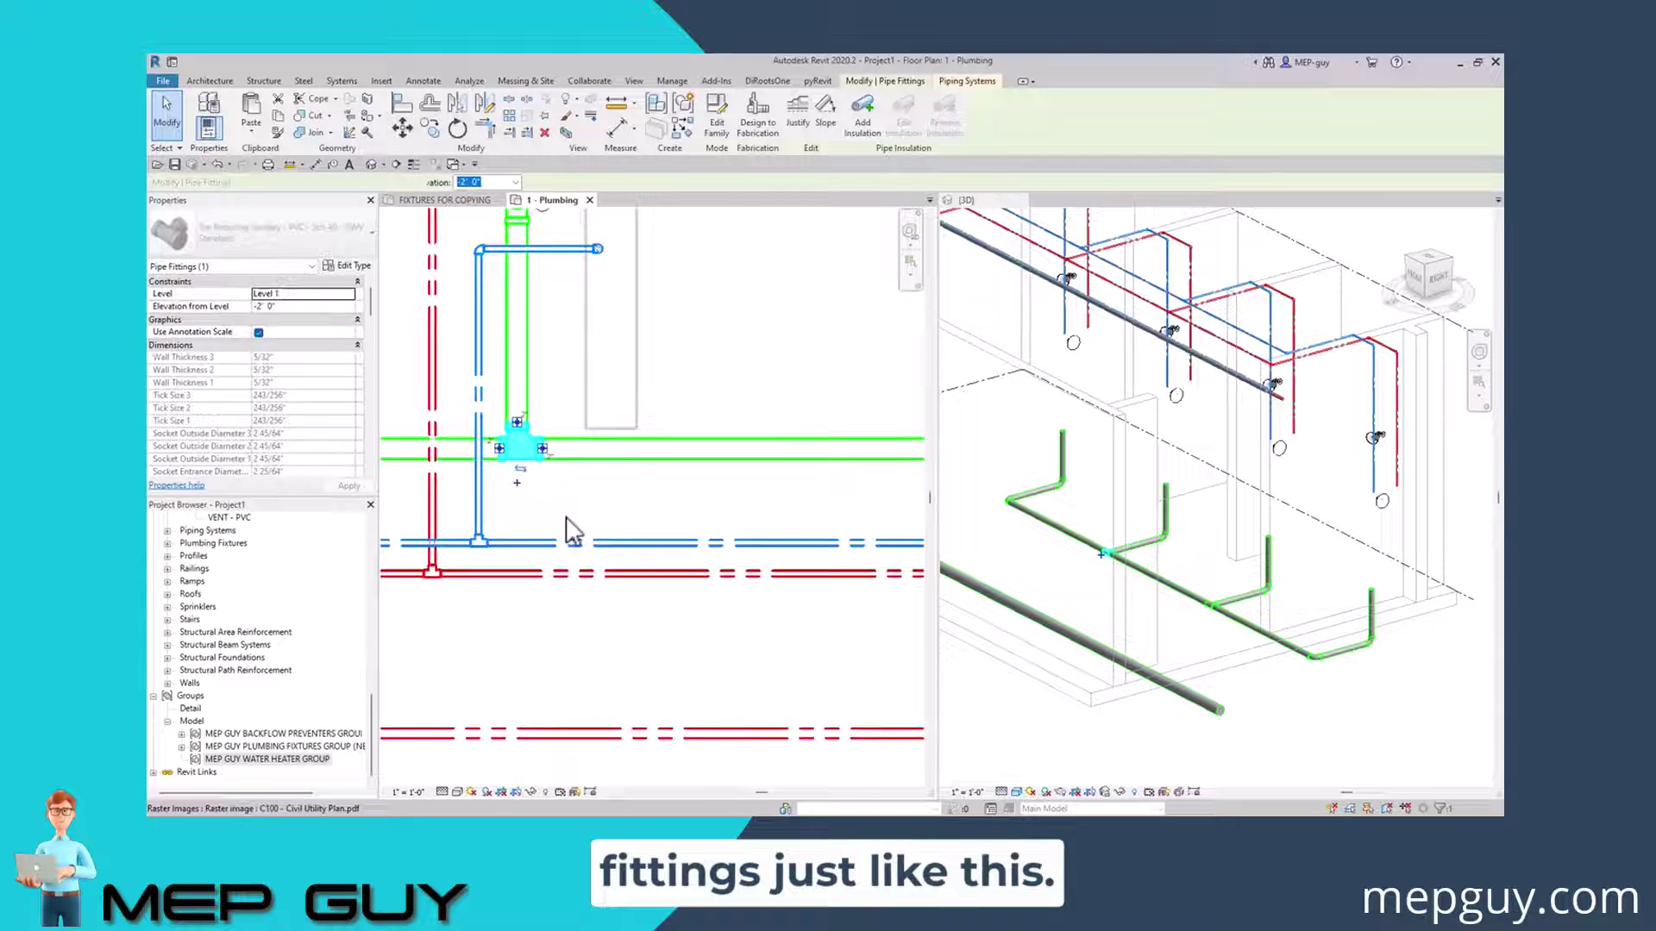
{"action": "scroll", "coordinate": [569, 531], "scroll_direction": "down", "scroll_amount": 3}
{"action": "scroll", "coordinate": [635, 488], "scroll_direction": "up", "scroll_amount": 3}
{"action": "left_click", "coordinate": [637, 490]}
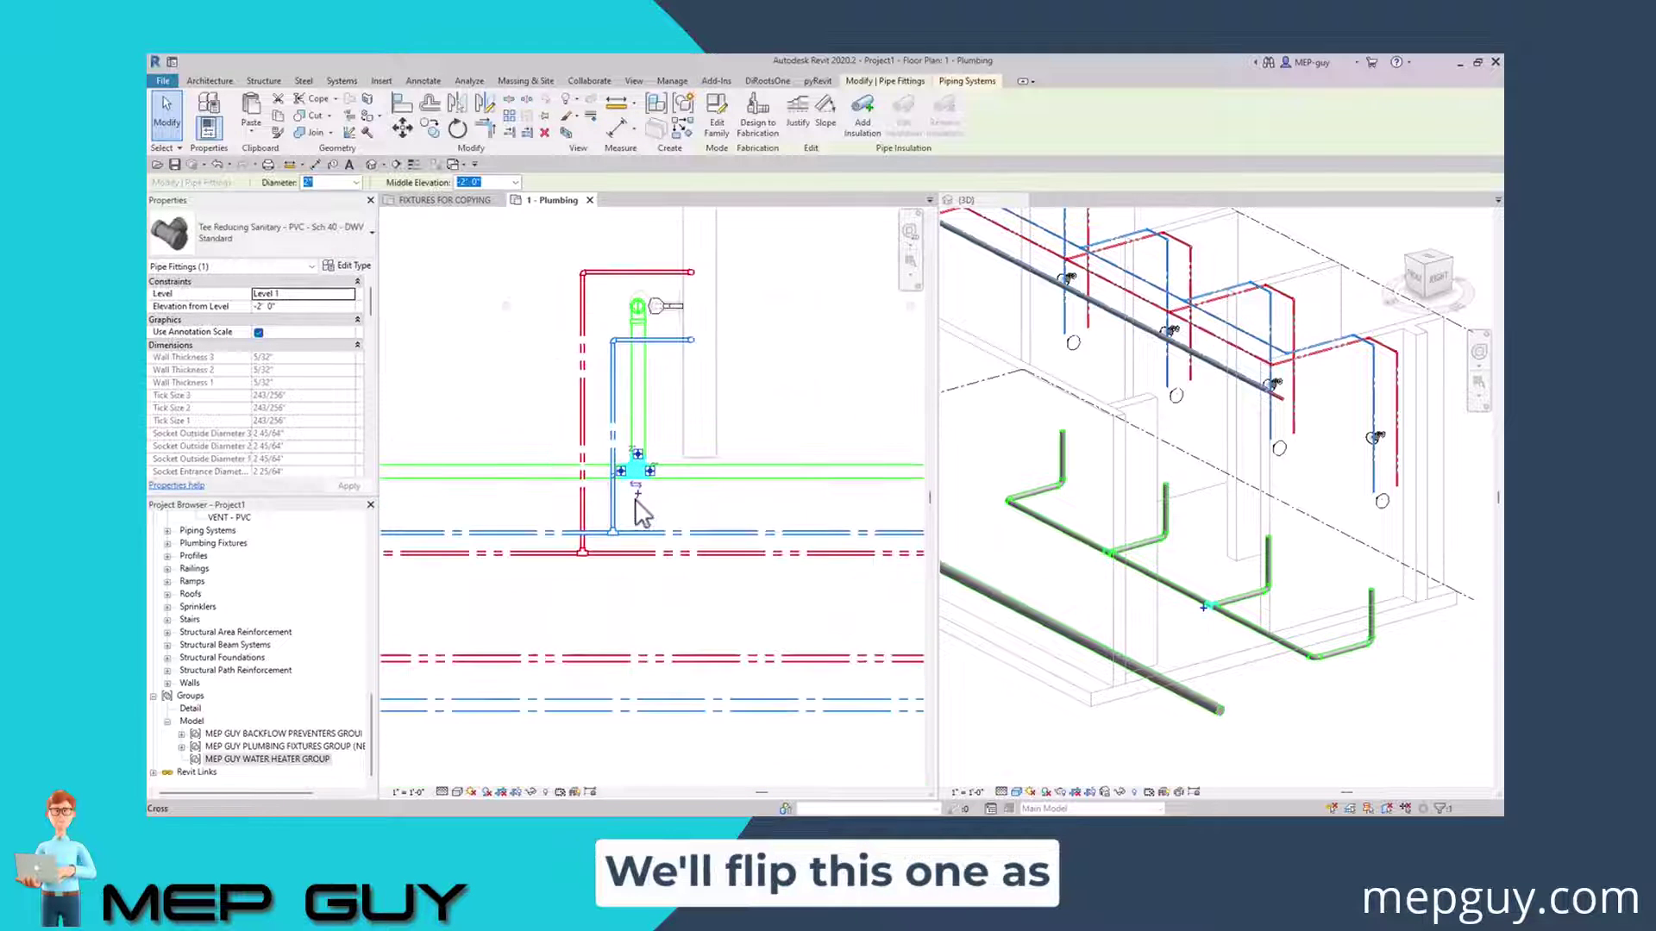
{"action": "scroll", "coordinate": [713, 505], "scroll_direction": "down", "scroll_amount": 3}
{"action": "key", "text": "Escape"}
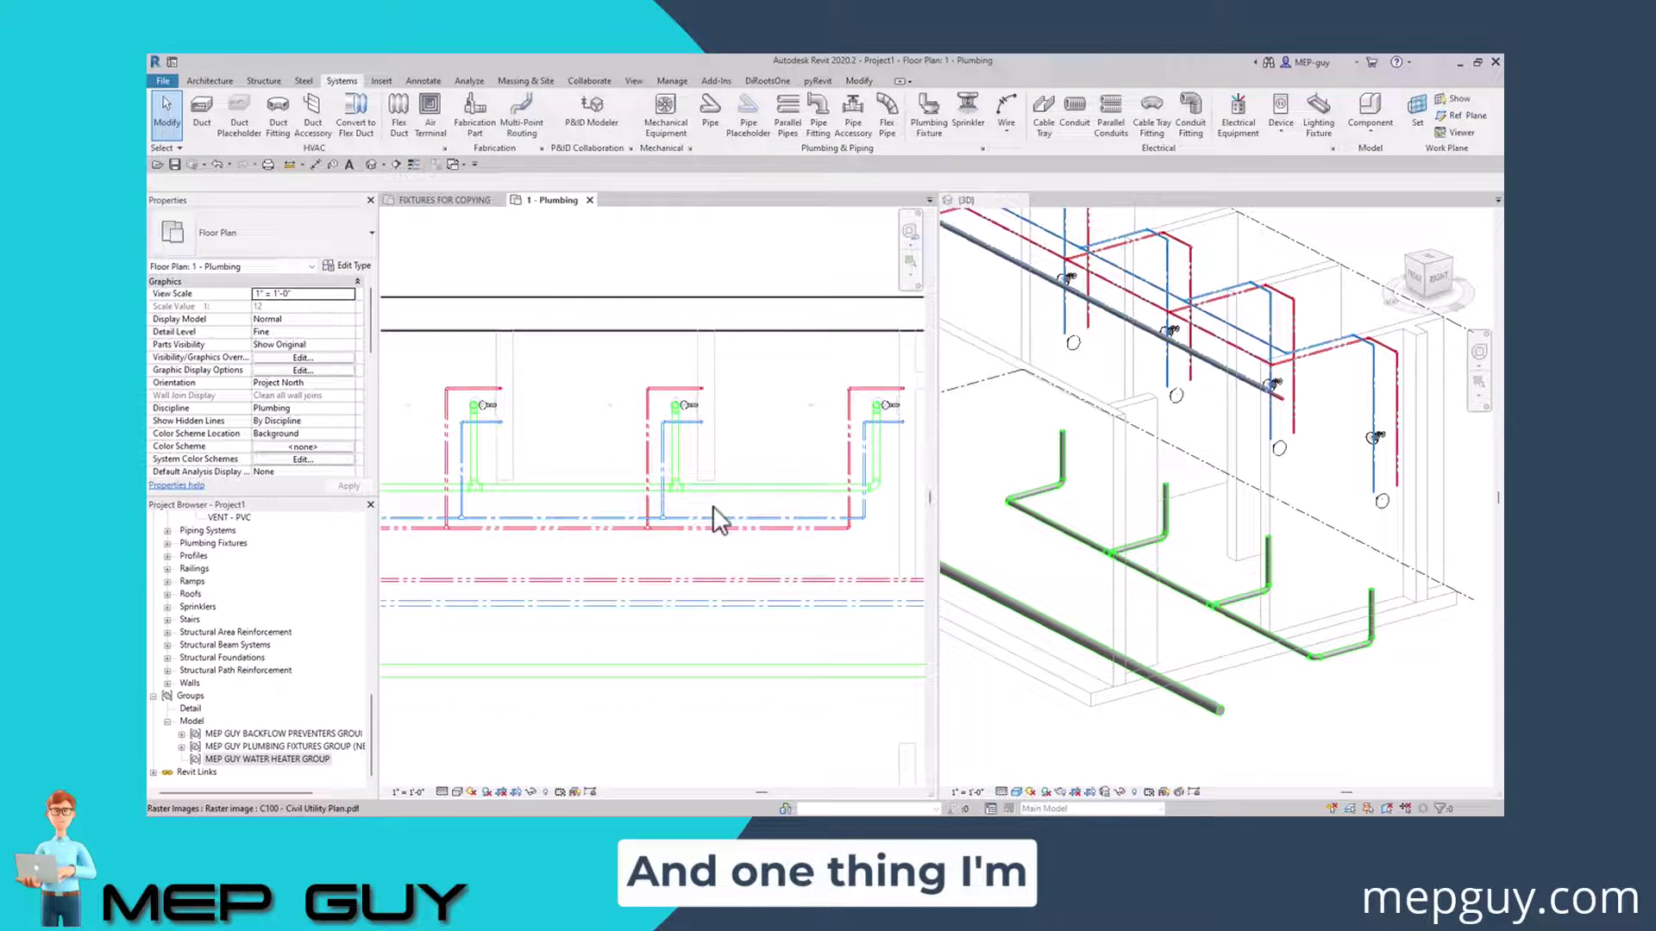
- Change both sanitary tees on the shower drain main to Wye Combination with 8th Bend - PVC - Sch 40 - DWV, Standard
{"action": "scroll", "coordinate": [474, 485], "scroll_direction": "up", "scroll_amount": 3}
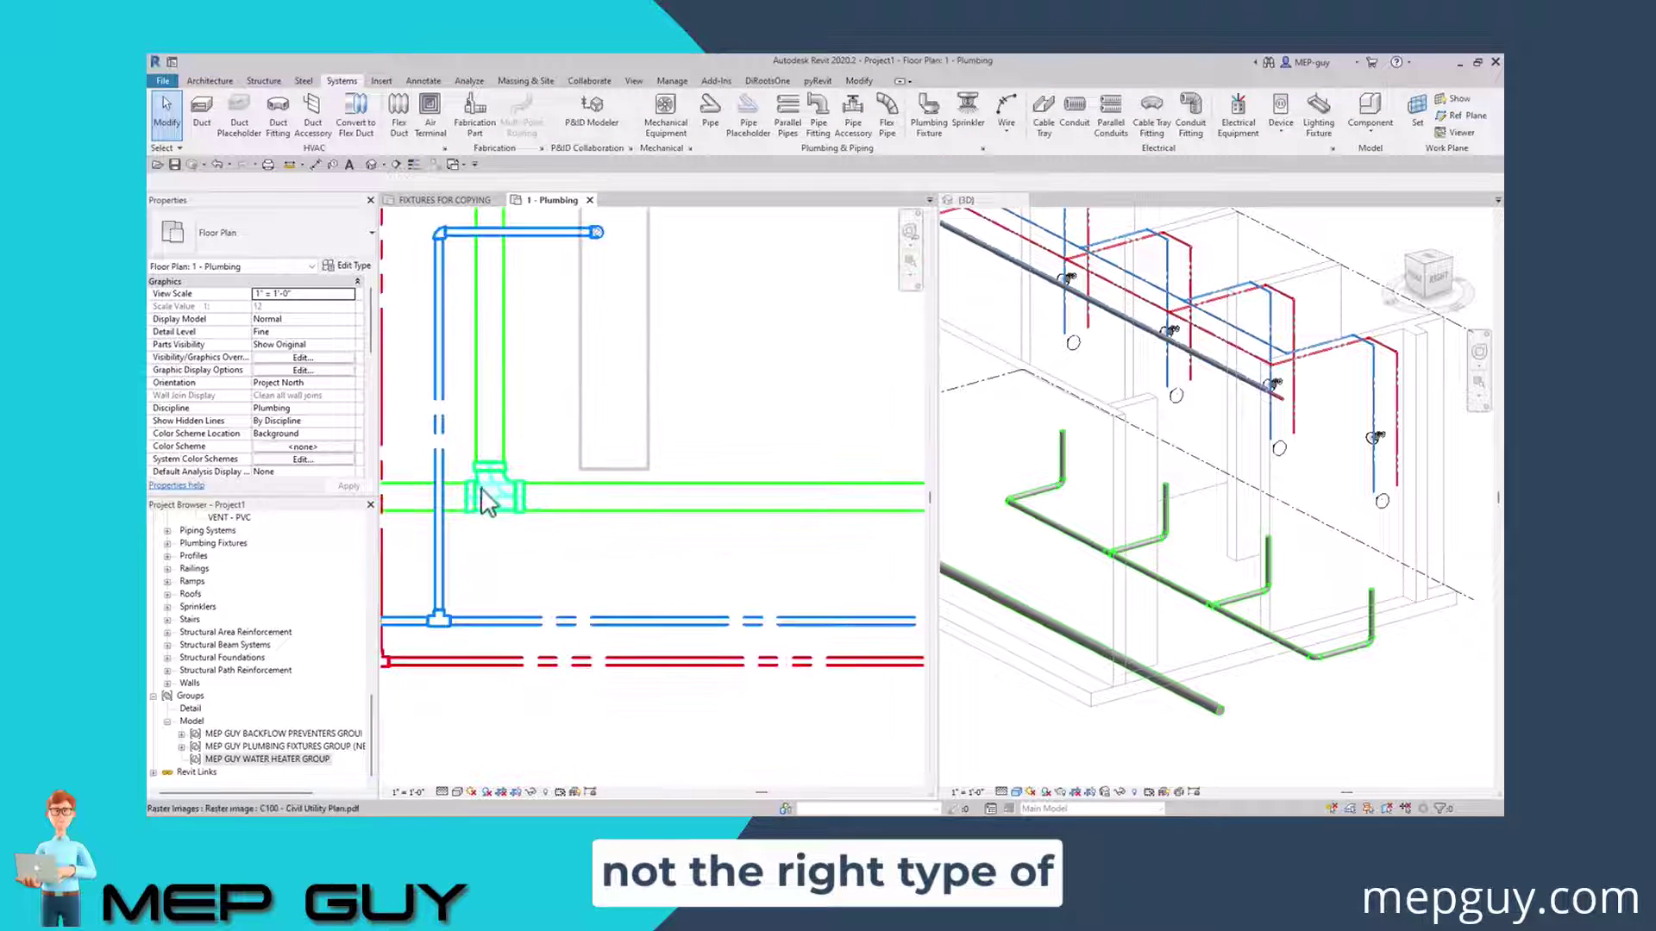
{"action": "left_click", "coordinate": [509, 490]}
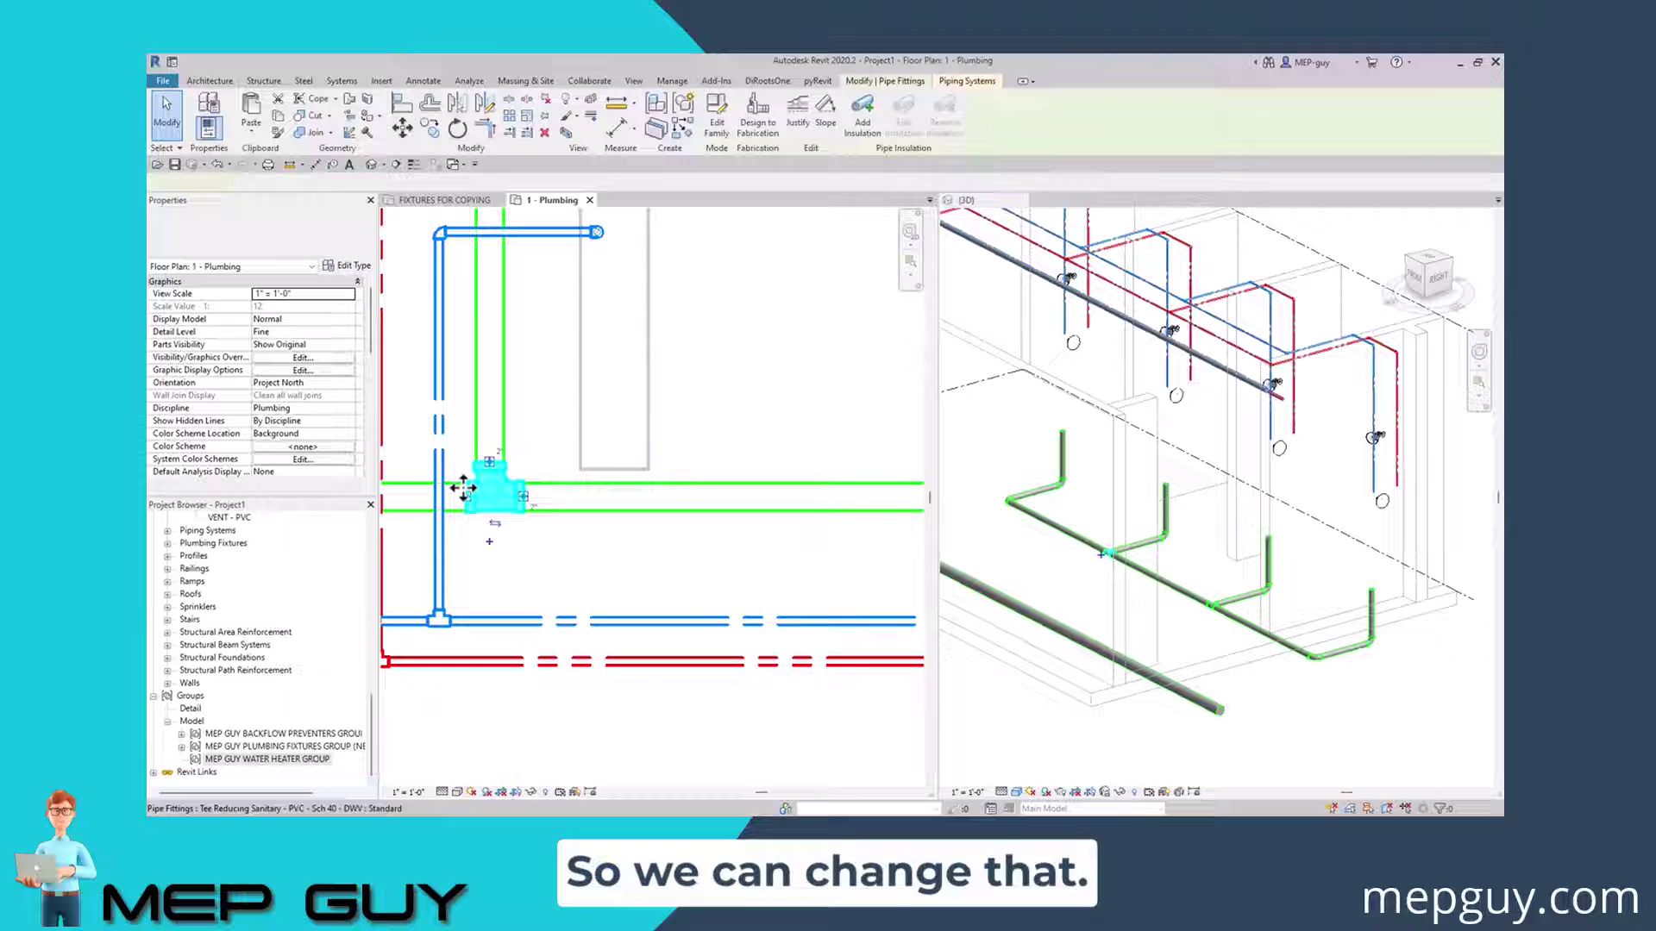
{"action": "scroll", "coordinate": [466, 488], "scroll_direction": "down", "scroll_amount": 3}
{"action": "left_click", "coordinate": [869, 511], "text": "ctrl"}
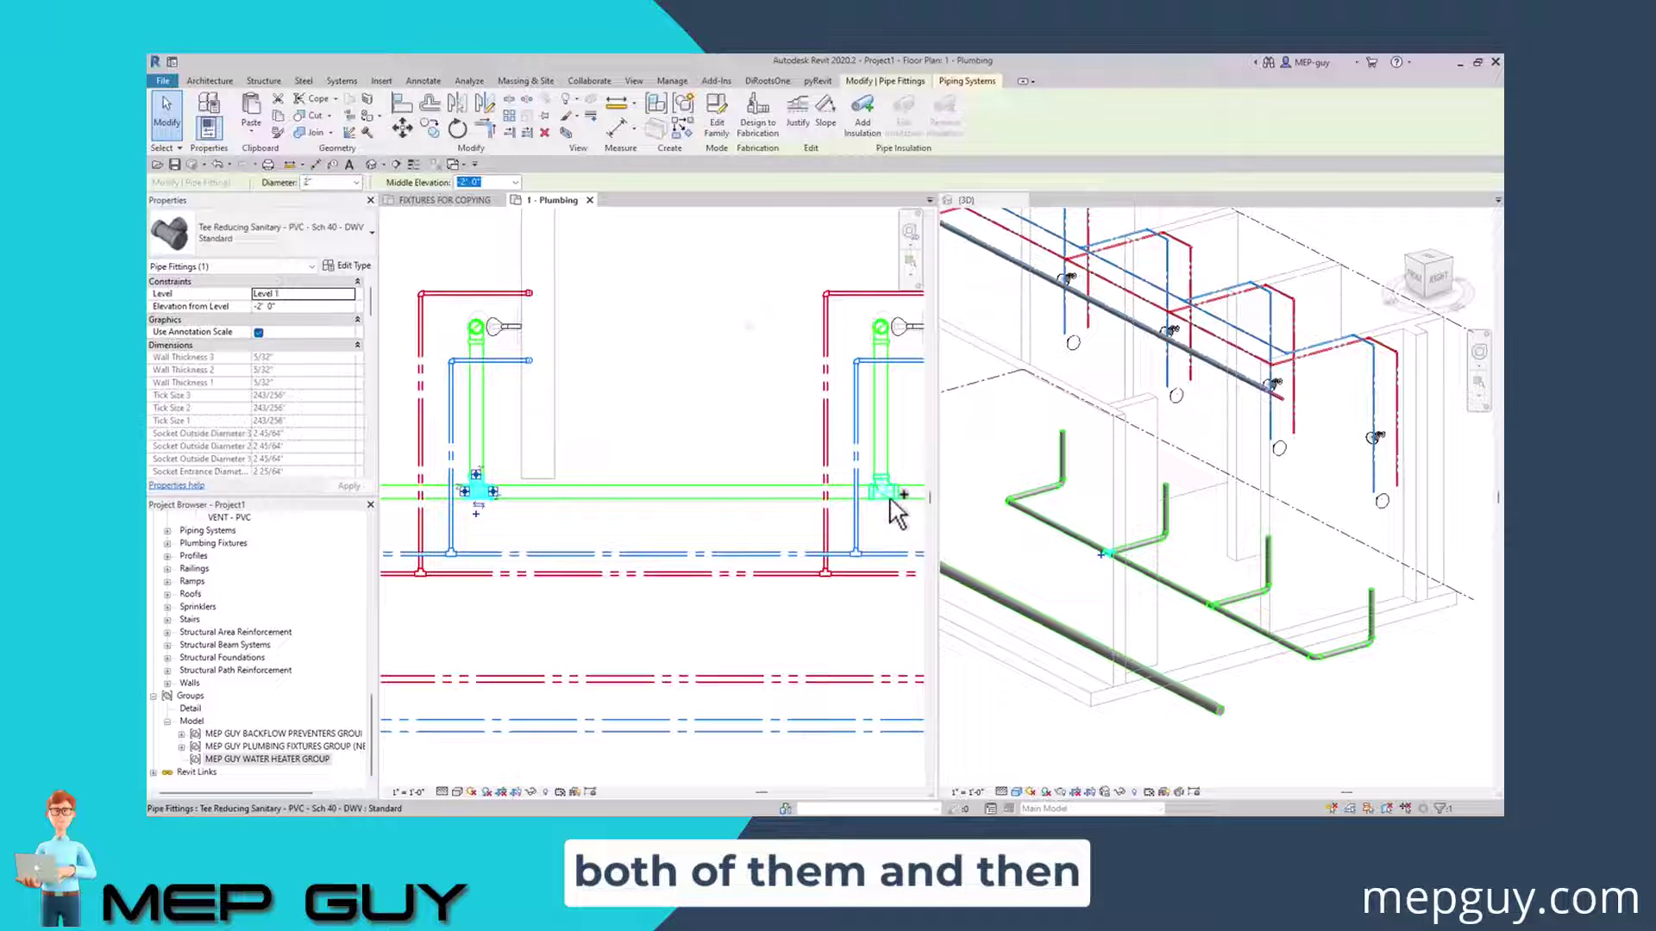
{"action": "left_click", "coordinate": [295, 227]}
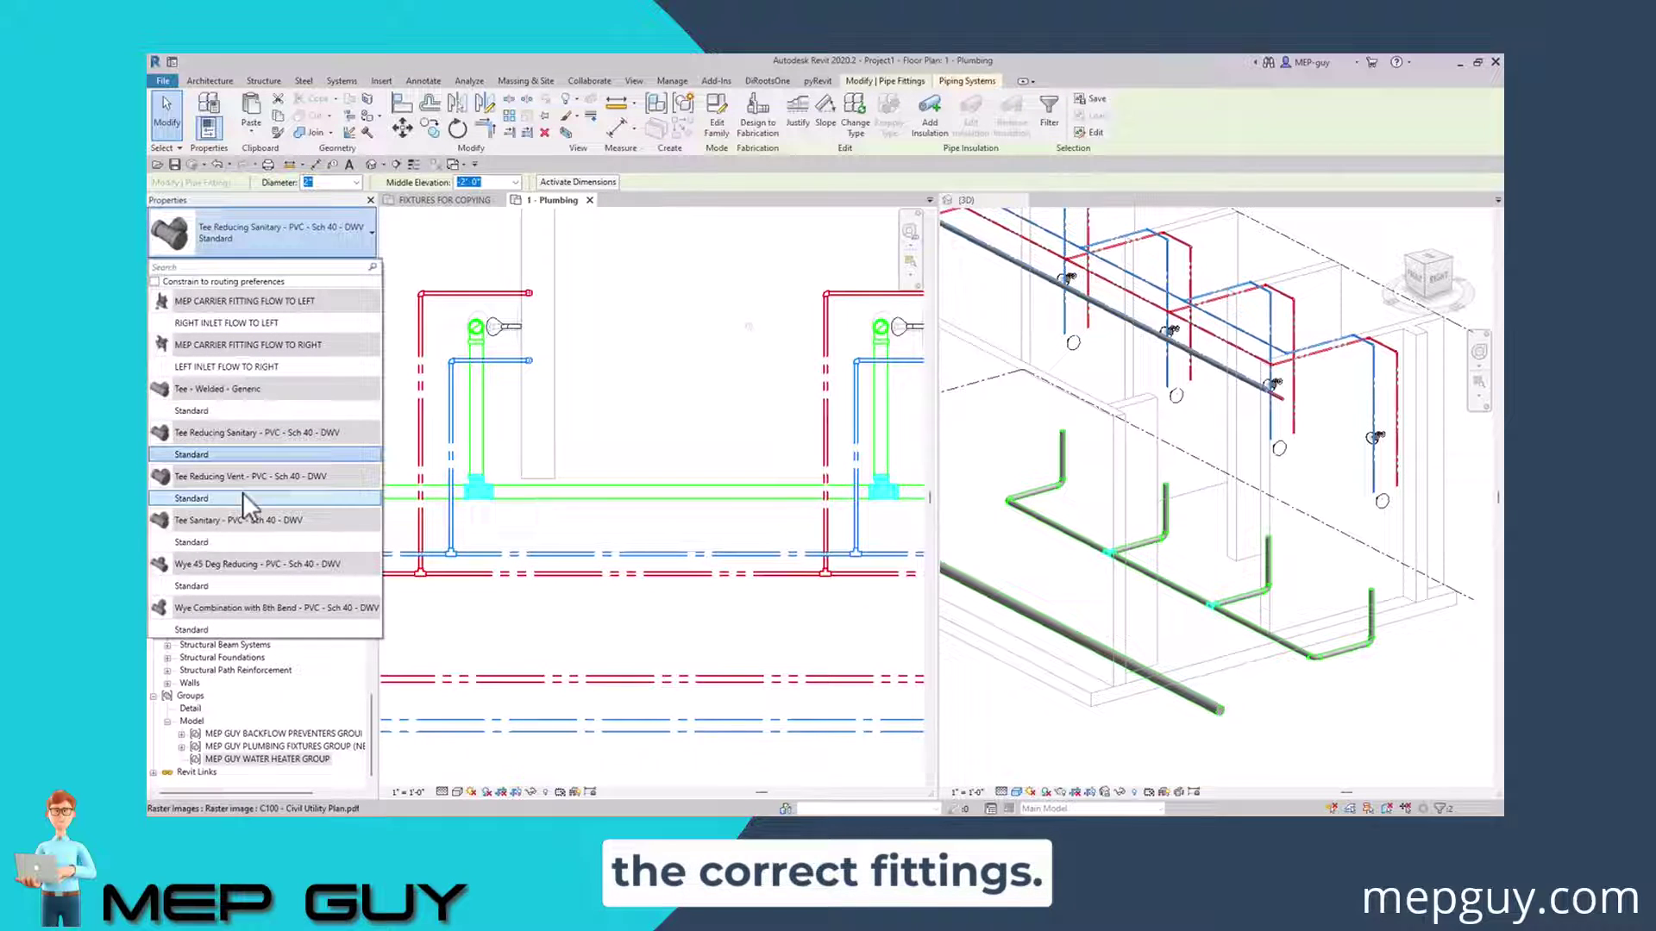
{"action": "left_click", "coordinate": [200, 628]}
{"action": "key", "text": "Escape"}
{"action": "scroll", "coordinate": [547, 521], "scroll_direction": "down", "scroll_amount": 4}
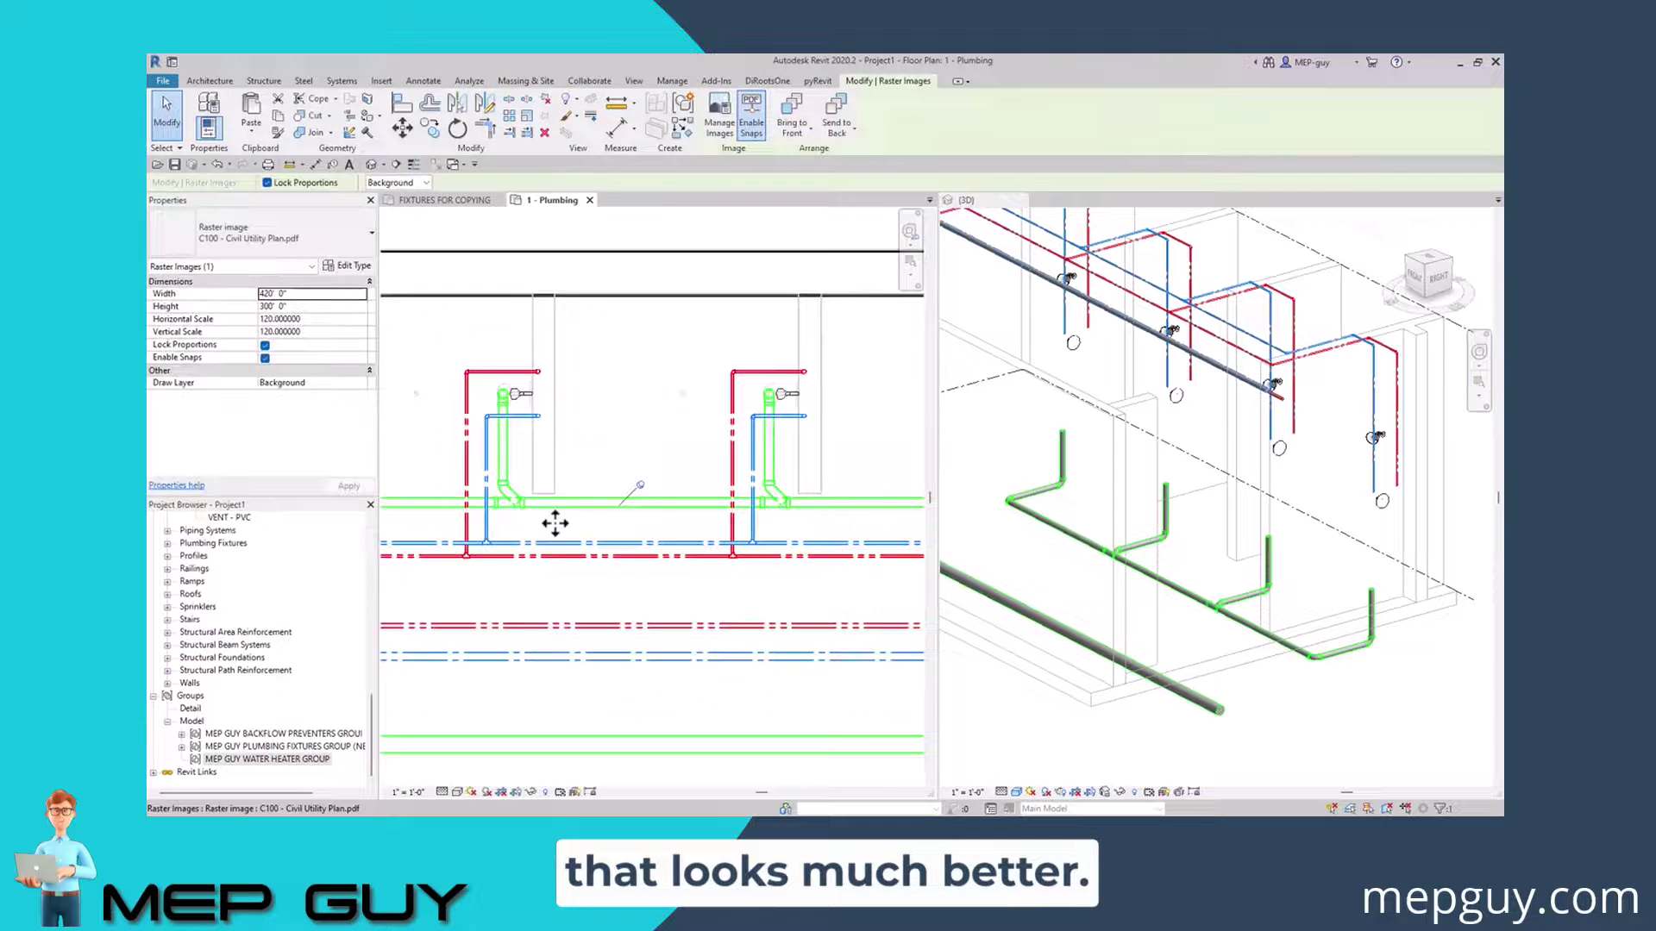
- Convert the elbow at the last shower's end of the drain main into a tee opening away from the showers
{"action": "scroll", "coordinate": [617, 533], "scroll_direction": "up", "scroll_amount": 3}
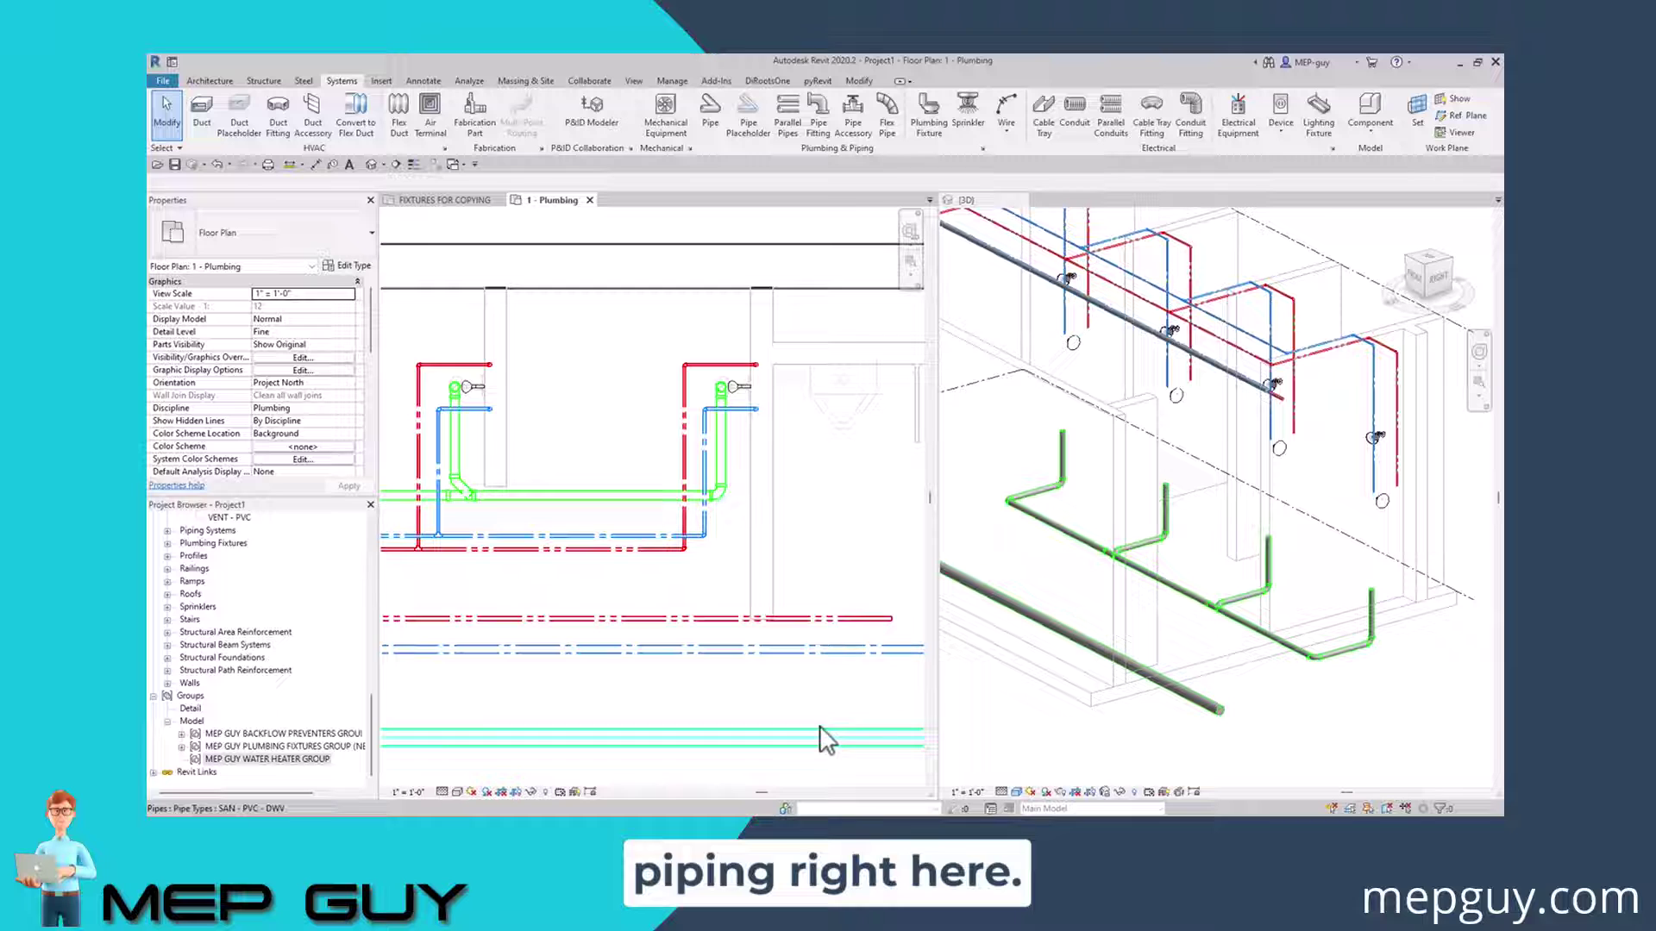
{"action": "scroll", "coordinate": [798, 573], "scroll_direction": "up", "scroll_amount": 3}
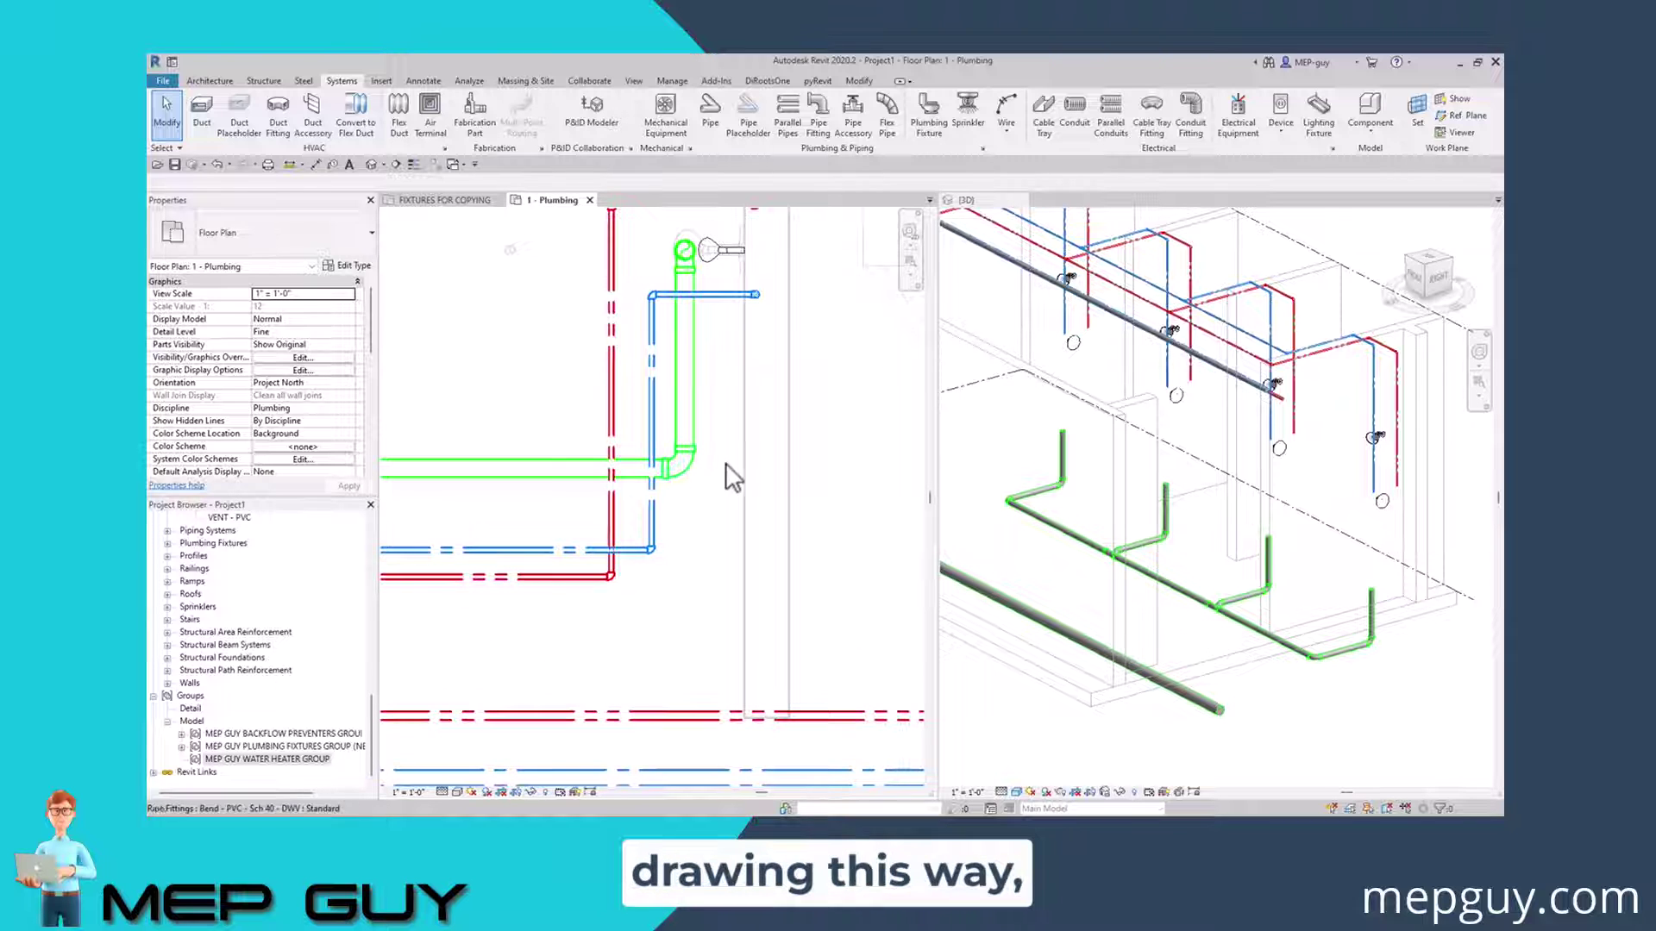
{"action": "left_click", "coordinate": [700, 474]}
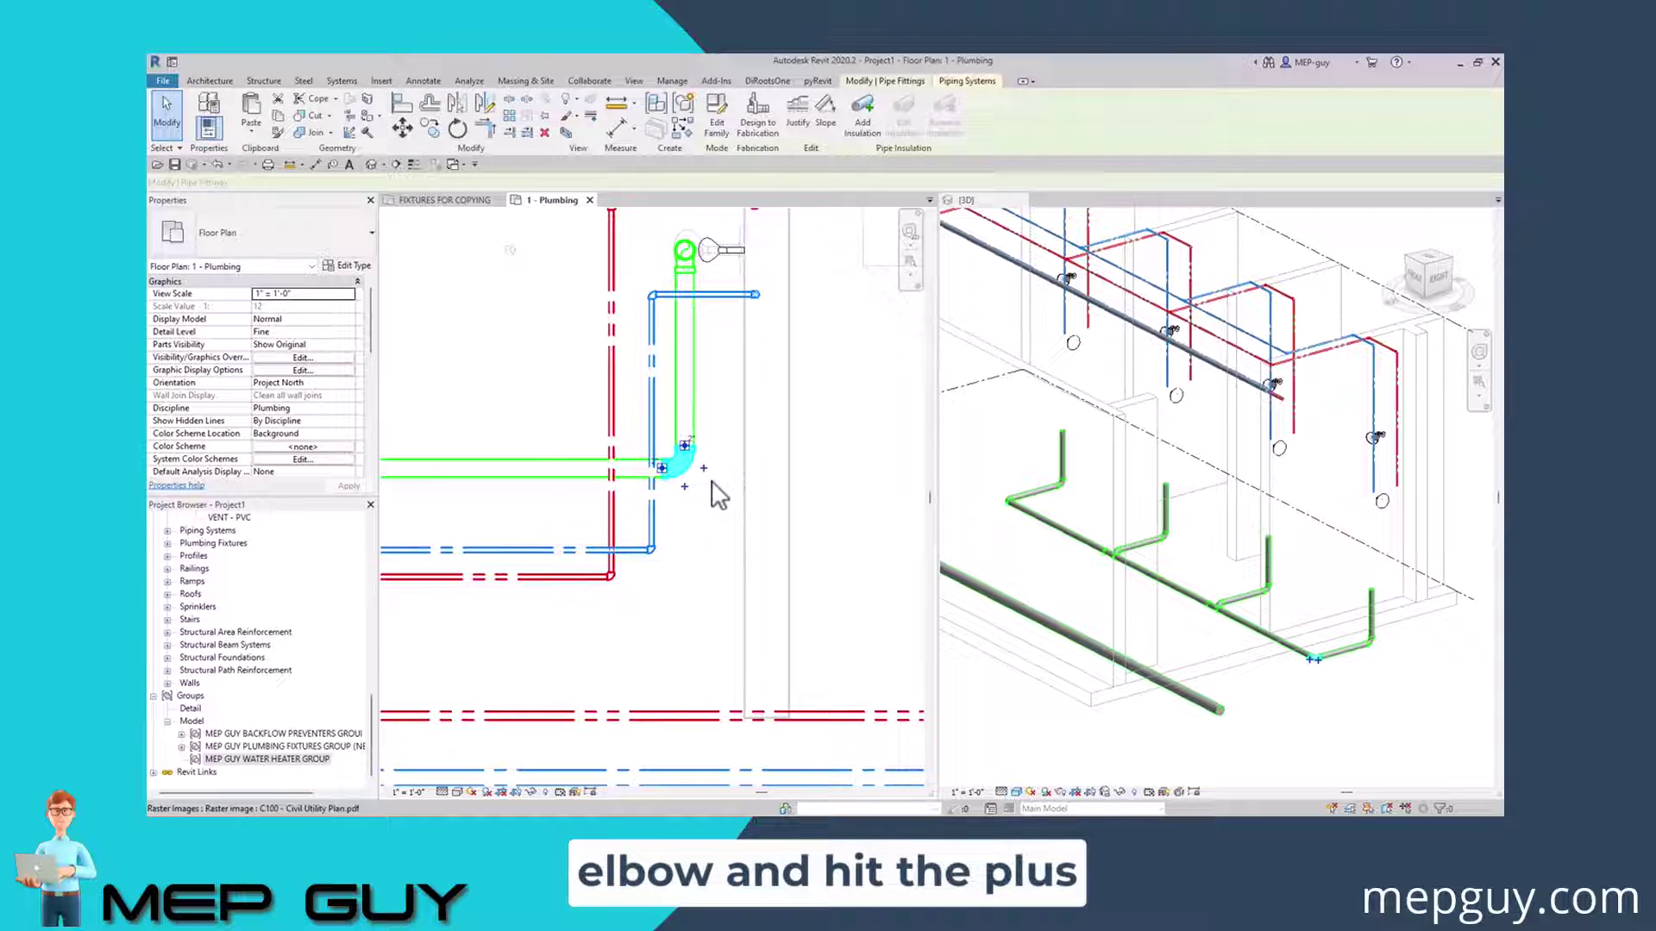
{"action": "left_click", "coordinate": [703, 476]}
{"action": "left_click", "coordinate": [731, 509]}
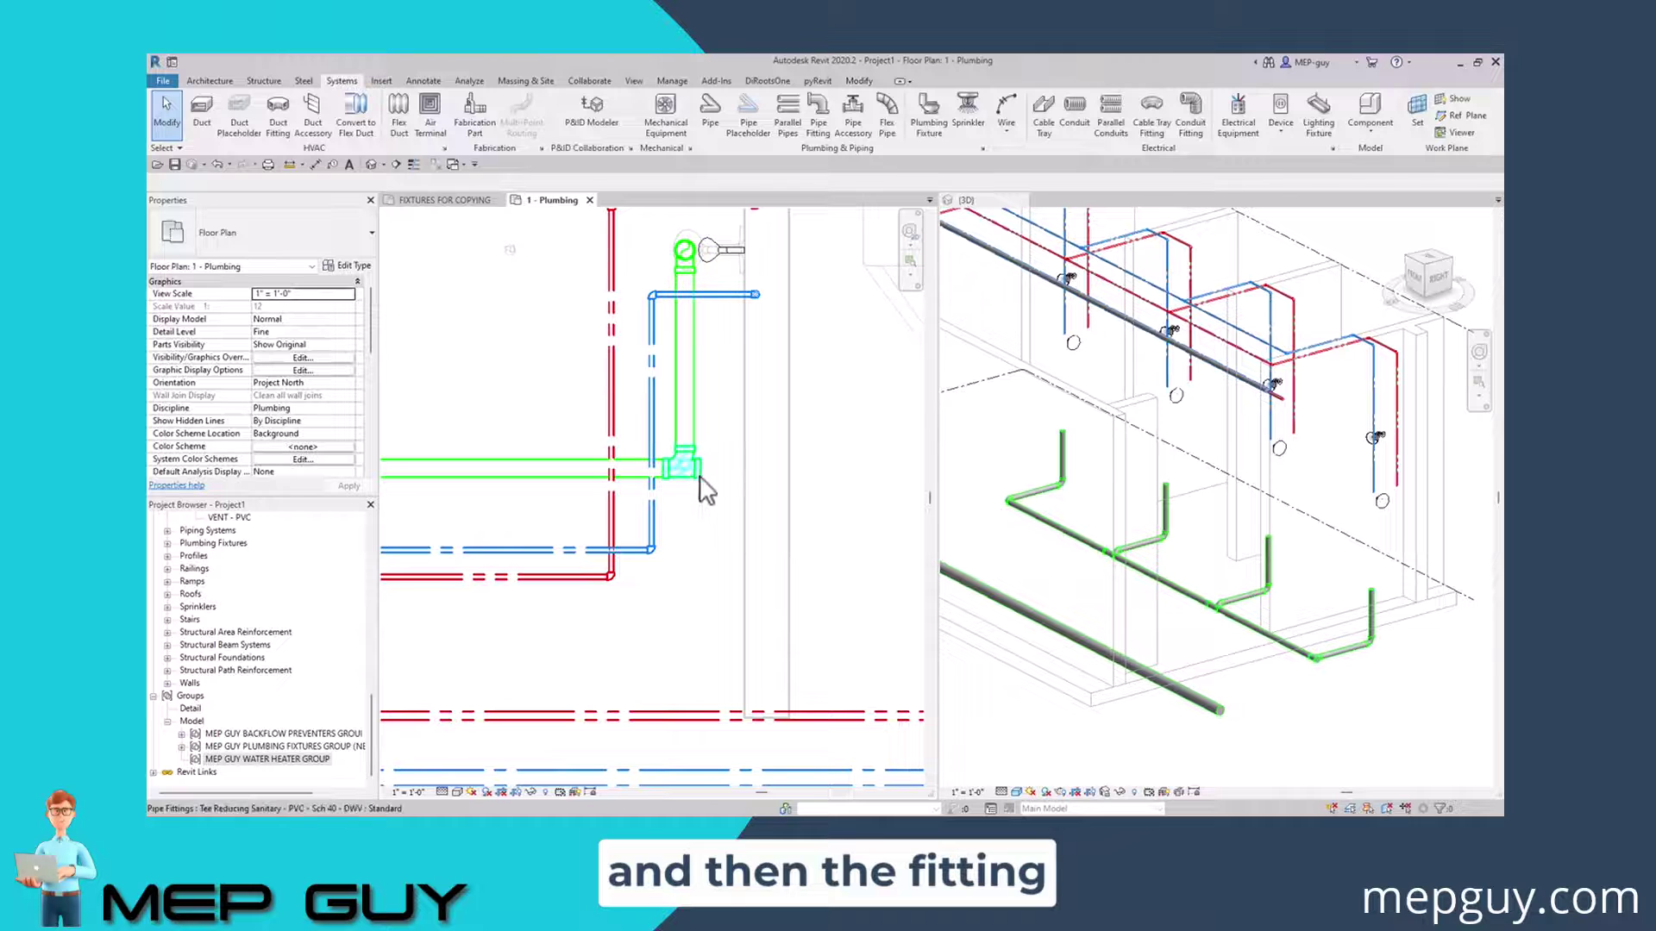
- Draw a 2" pipe at -2' 0" from the end tee's open side, turning it 90° to connect to the building's sanitary main
{"action": "left_click", "coordinate": [700, 474]}
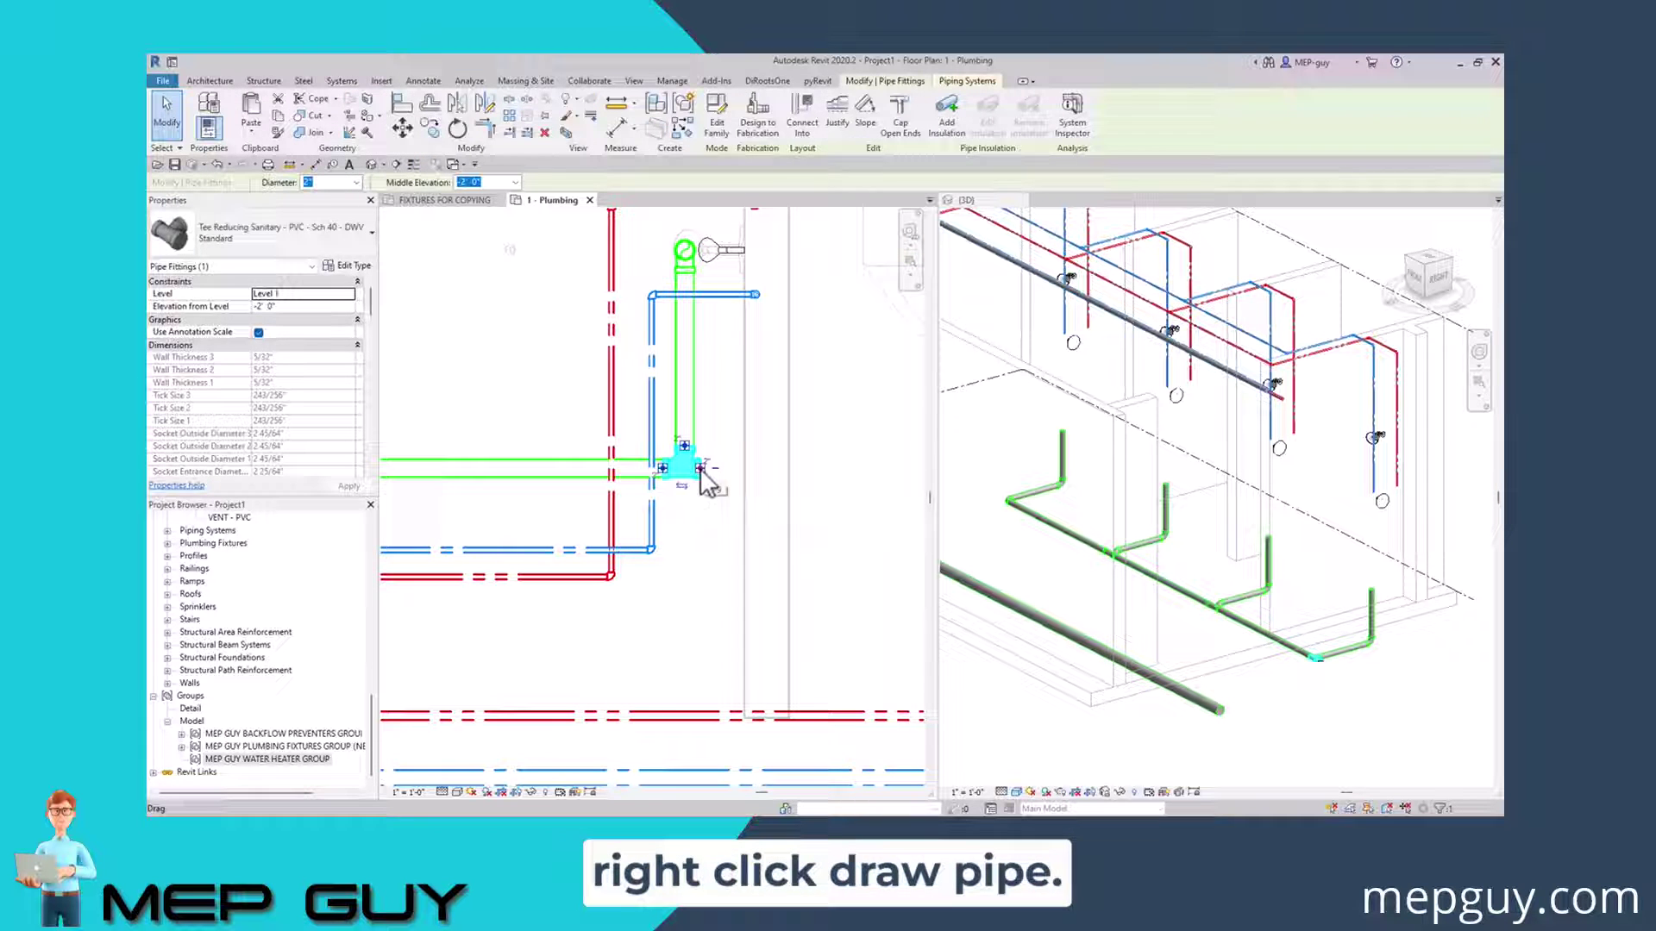
{"action": "right_click", "coordinate": [700, 473]}
{"action": "left_click", "coordinate": [750, 147]}
{"action": "scroll", "coordinate": [702, 399], "scroll_direction": "down", "scroll_amount": 2}
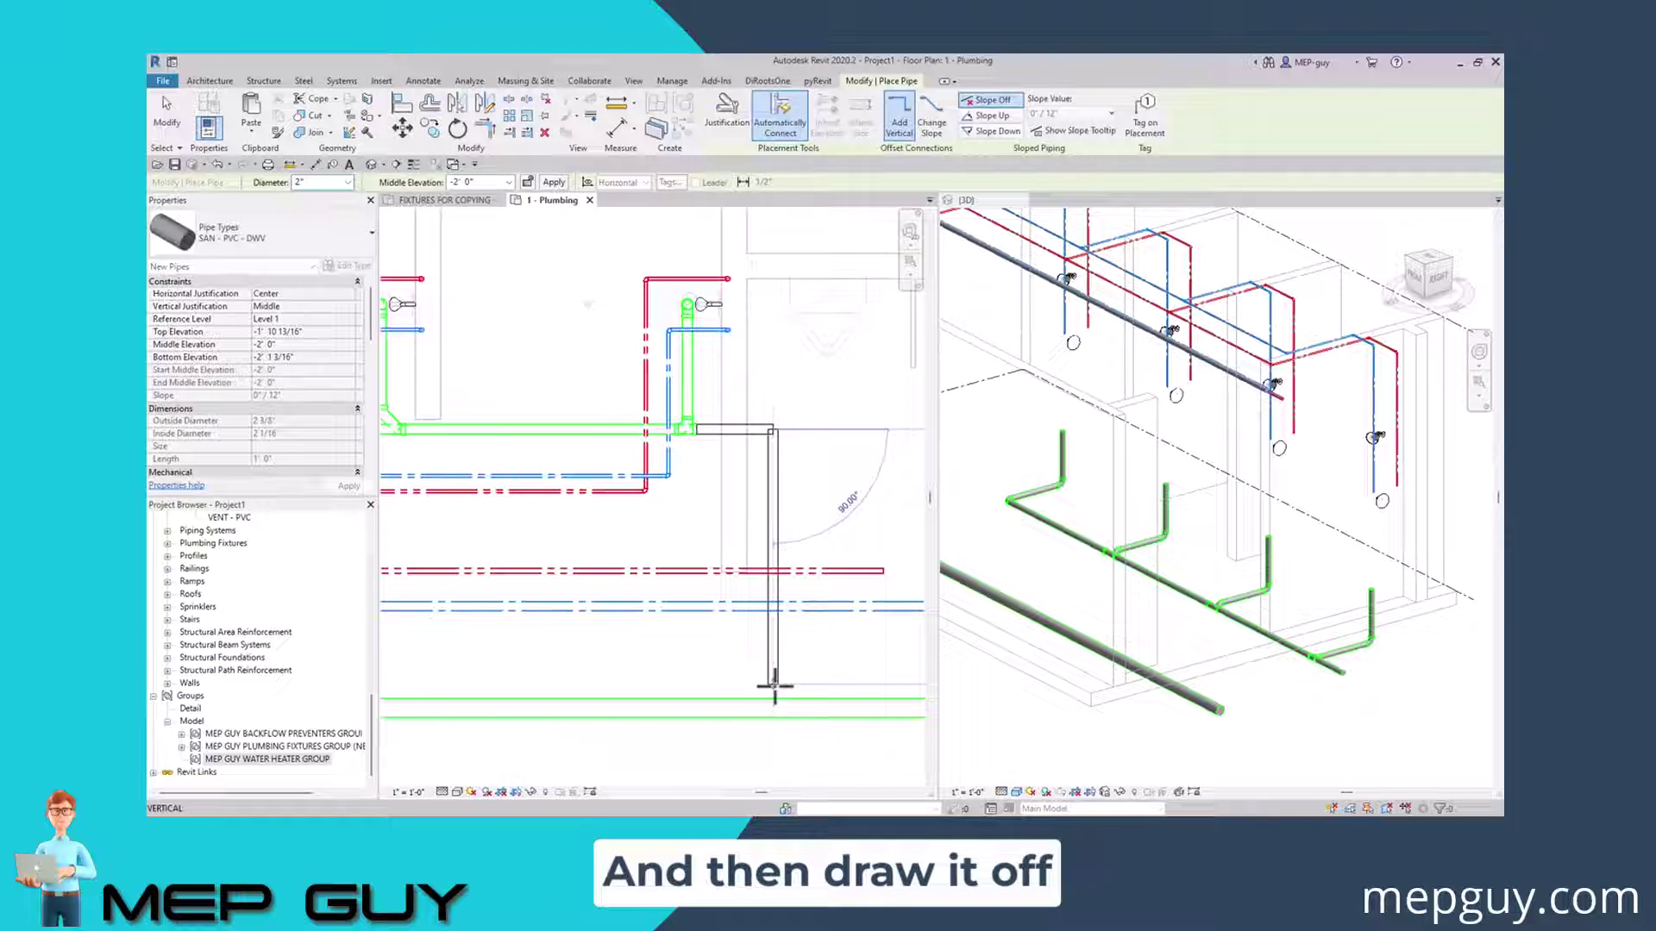
{"action": "left_click", "coordinate": [773, 699]}
{"action": "key", "text": "Escape"}
{"action": "key", "text": "Escape"}
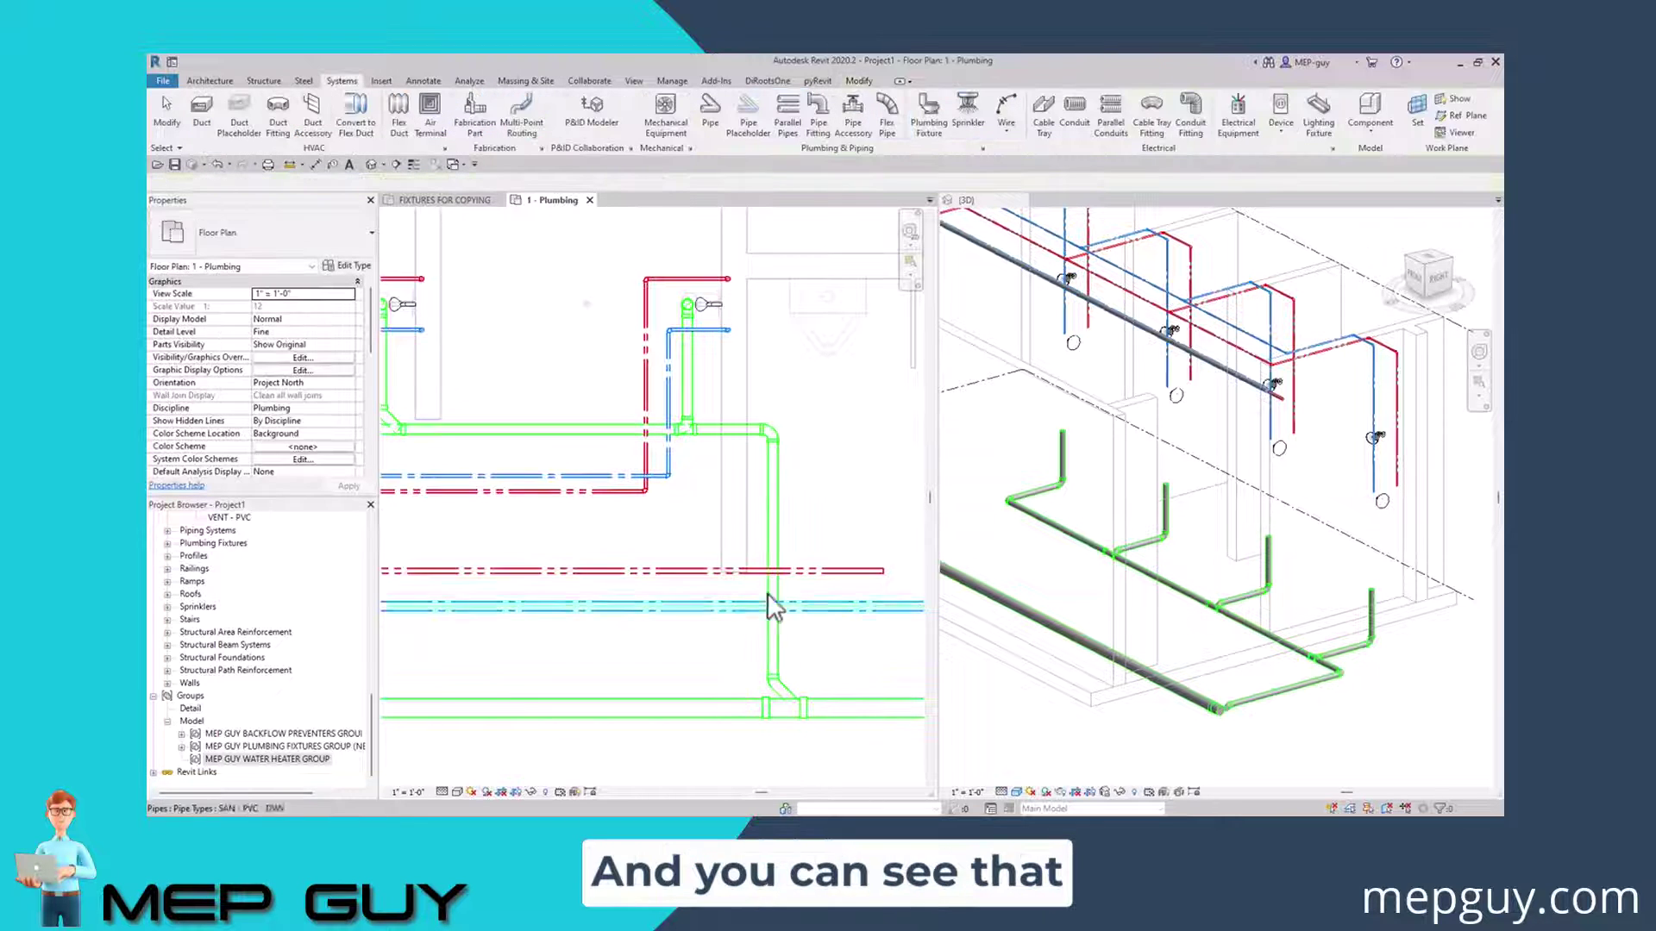
- Change the sanitary tee at the last shower to Wye Combination with 8th Bend - PVC - Sch 40 - DWV, Standard
{"action": "scroll", "coordinate": [776, 412], "scroll_direction": "up", "scroll_amount": 3}
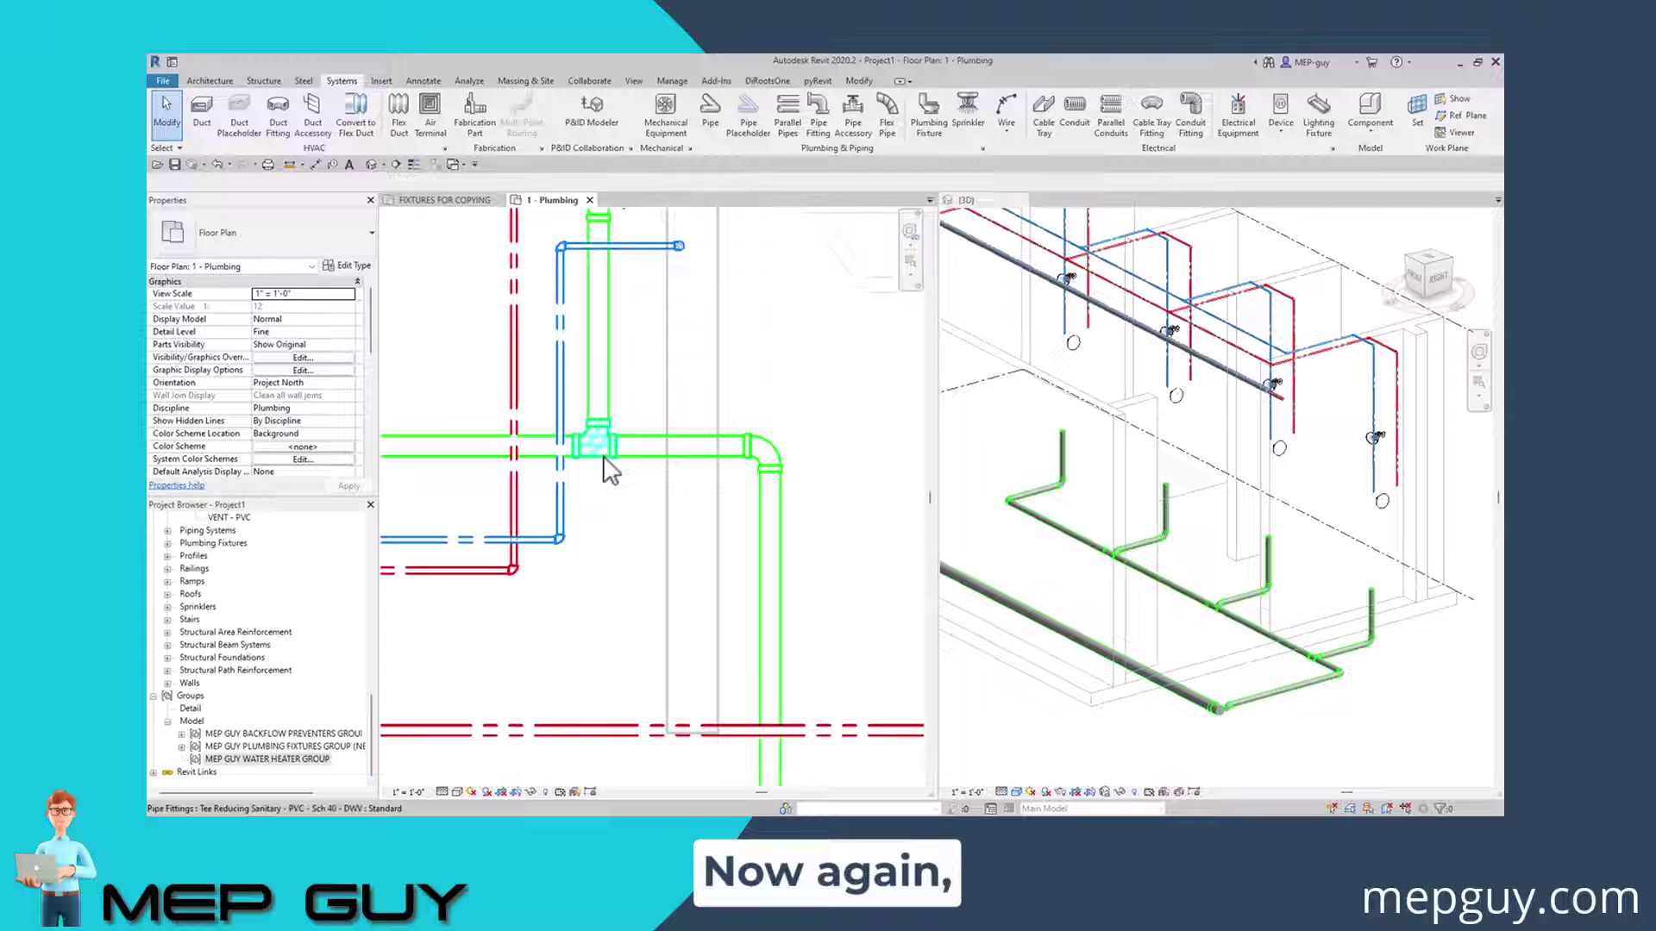
{"action": "left_click", "coordinate": [597, 450]}
{"action": "left_click", "coordinate": [261, 226]}
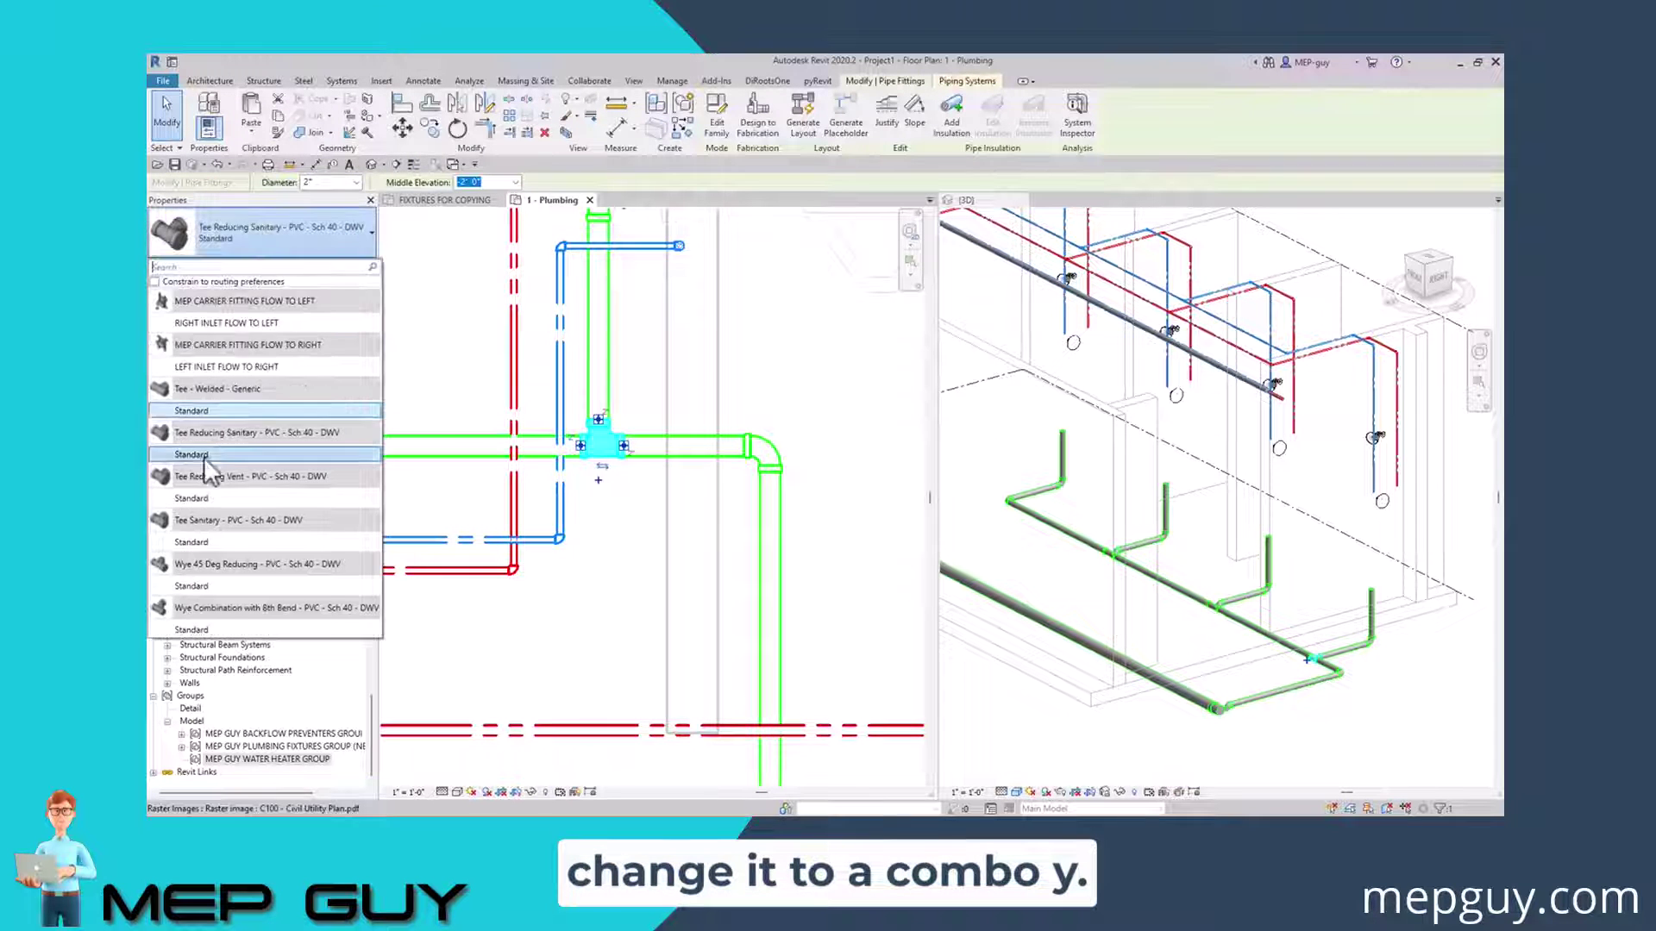
{"action": "left_click", "coordinate": [212, 629]}
{"action": "left_click", "coordinate": [821, 401]}
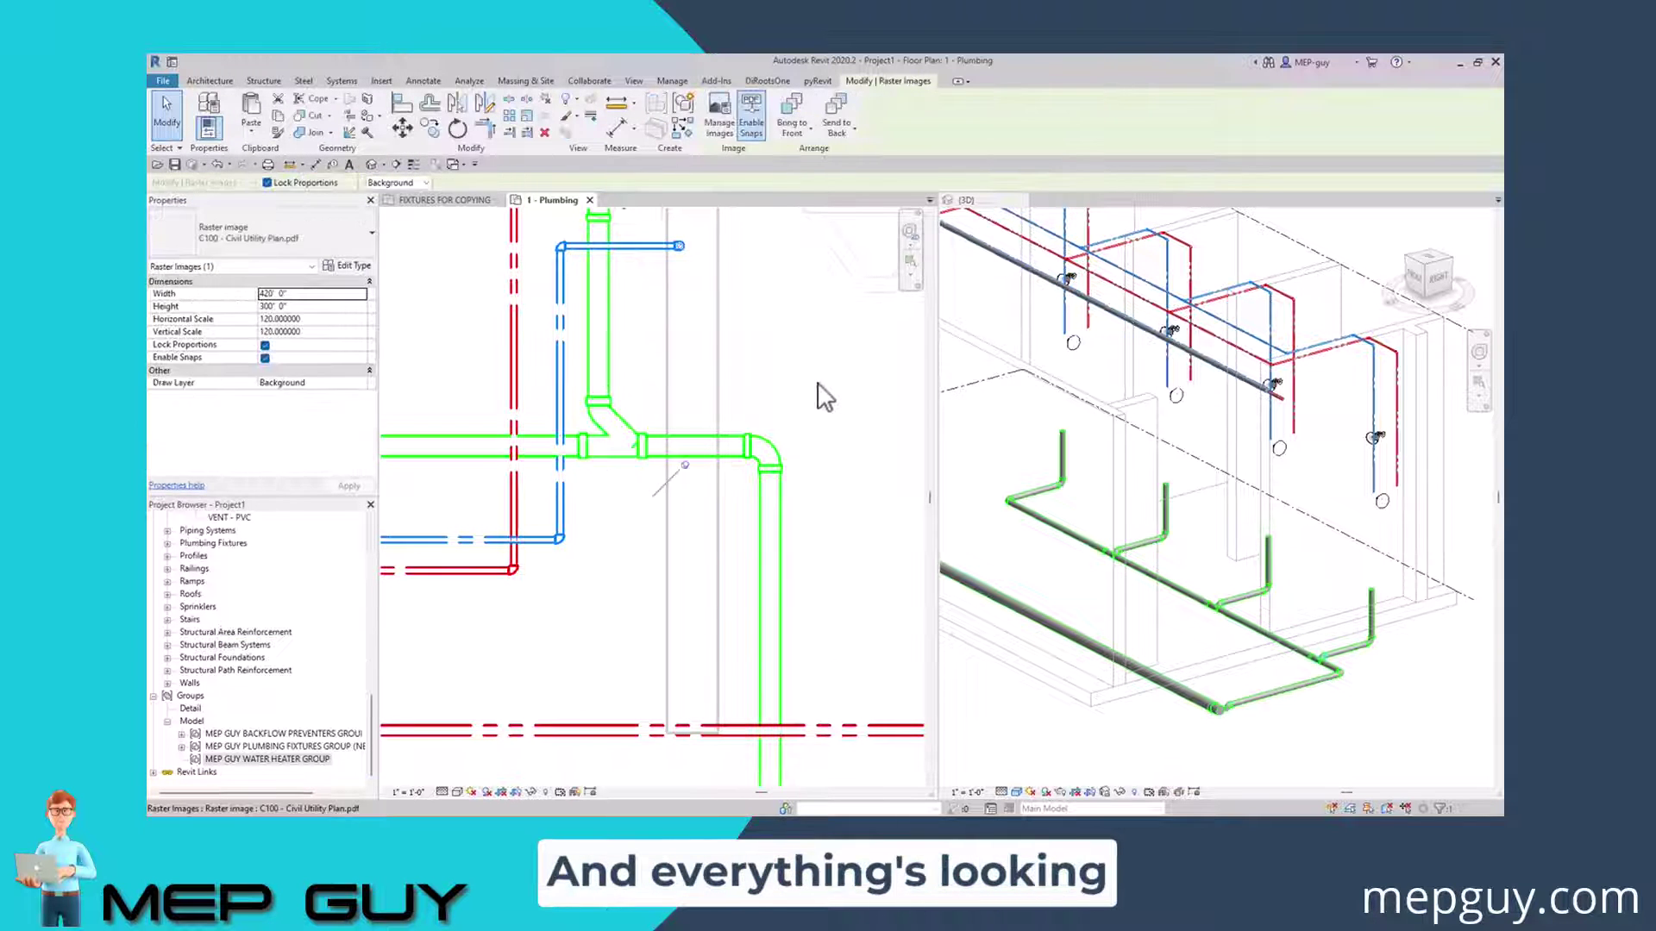
{"action": "scroll", "coordinate": [862, 436], "scroll_direction": "down", "scroll_amount": 5}
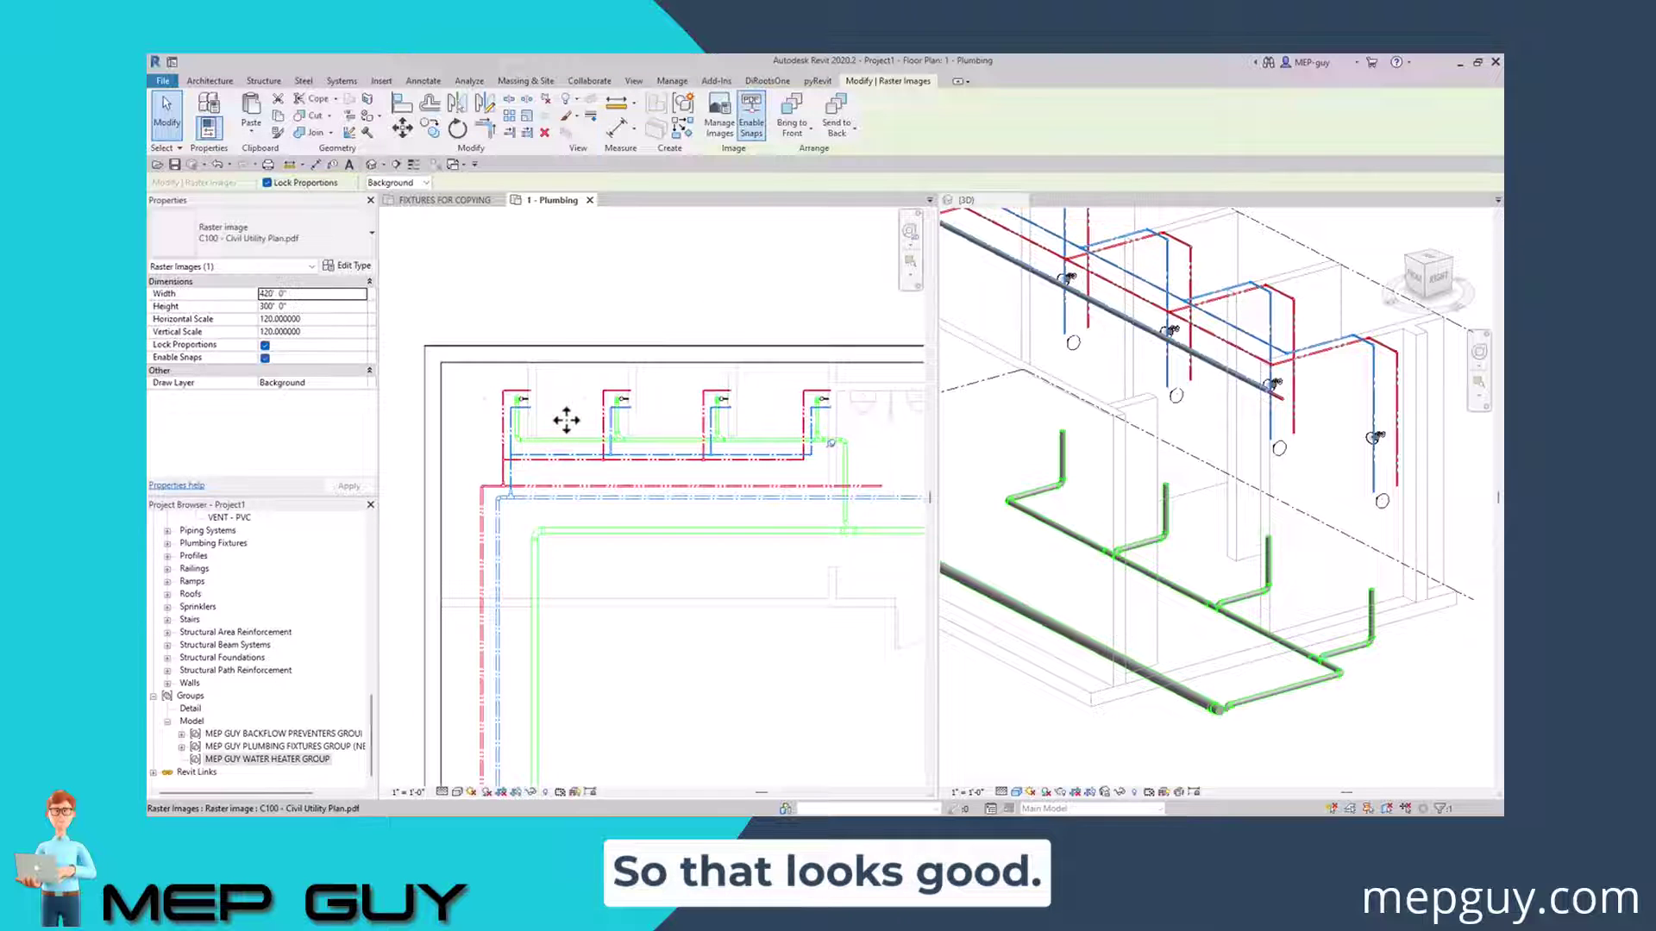
{"action": "key", "text": "Escape"}
- Move the main run of the shower drain closer to the showers in the floor plan
{"action": "scroll", "coordinate": [547, 436], "scroll_direction": "up", "scroll_amount": 4}
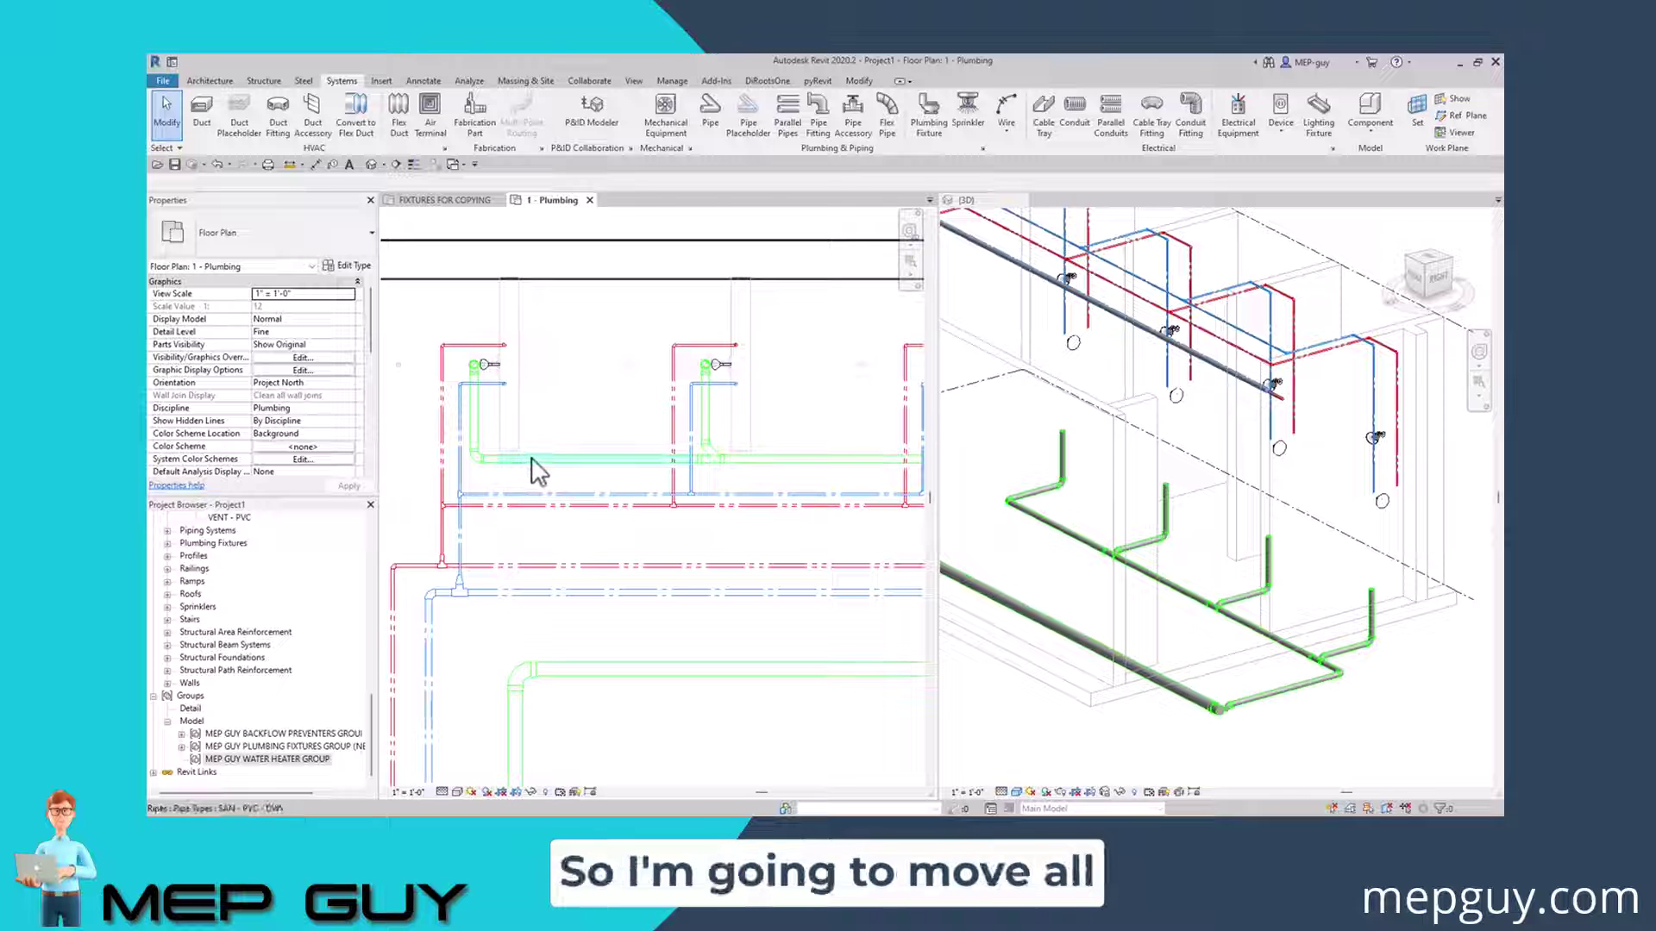
{"action": "left_click", "coordinate": [544, 460]}
{"action": "left_click_drag", "start_coordinate": [544, 447], "coordinate": [543, 422]}
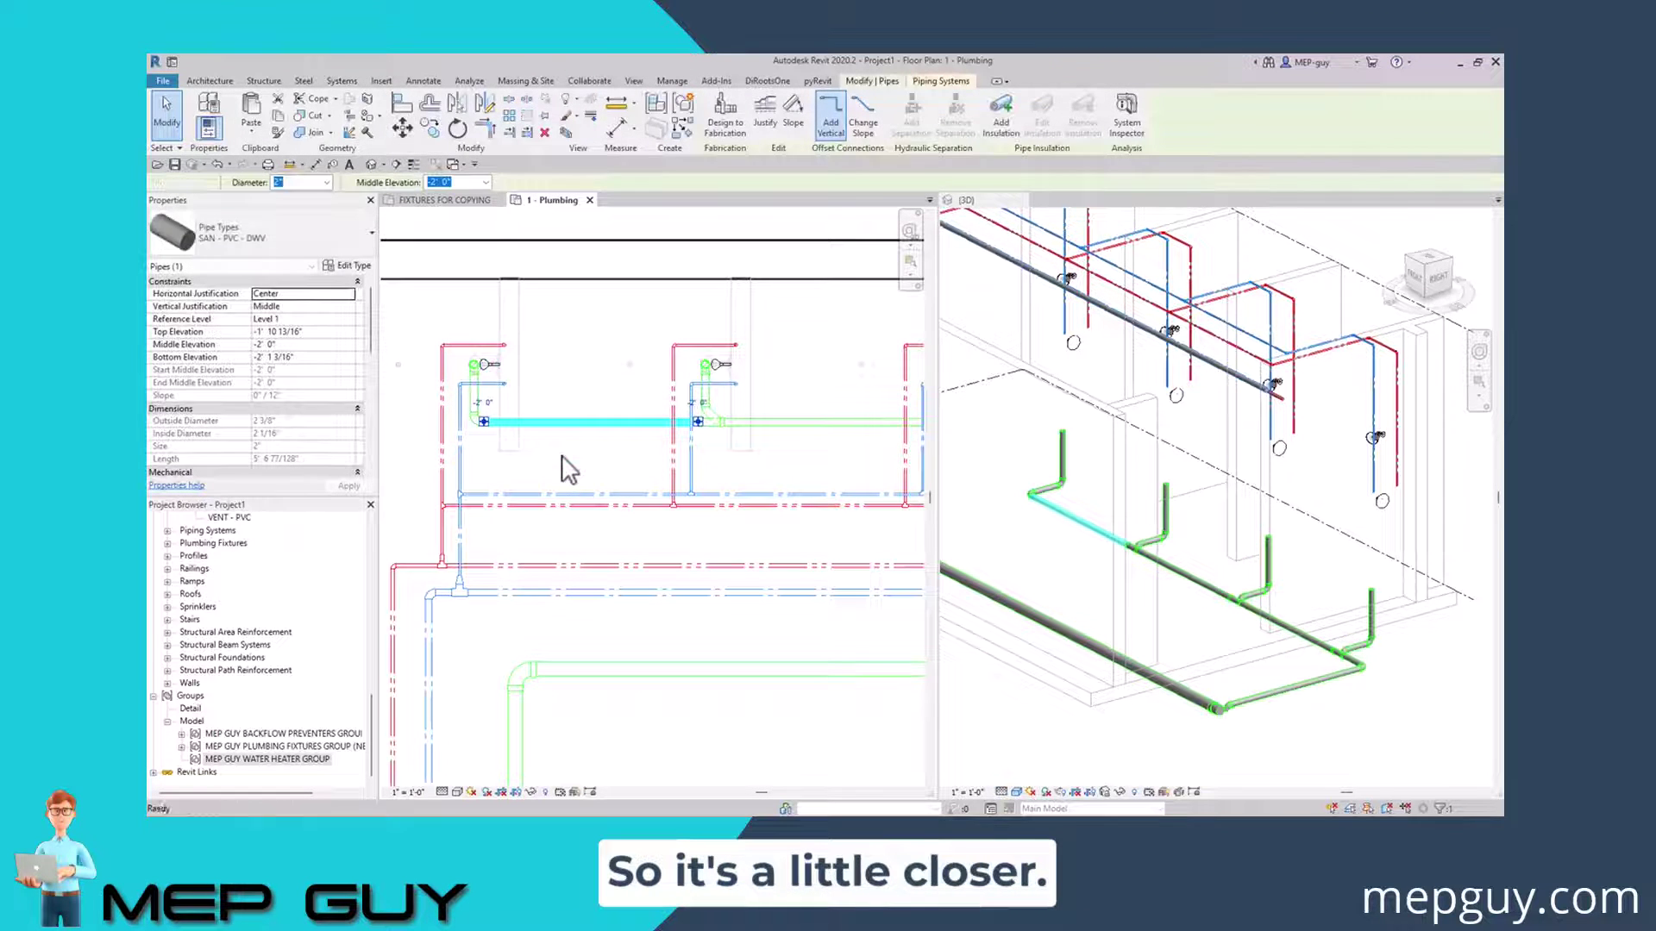
{"action": "key", "text": "Escape"}
{"action": "scroll", "coordinate": [484, 433], "scroll_direction": "down", "scroll_amount": 3}
{"action": "scroll", "coordinate": [474, 433], "scroll_direction": "down", "scroll_amount": 2}
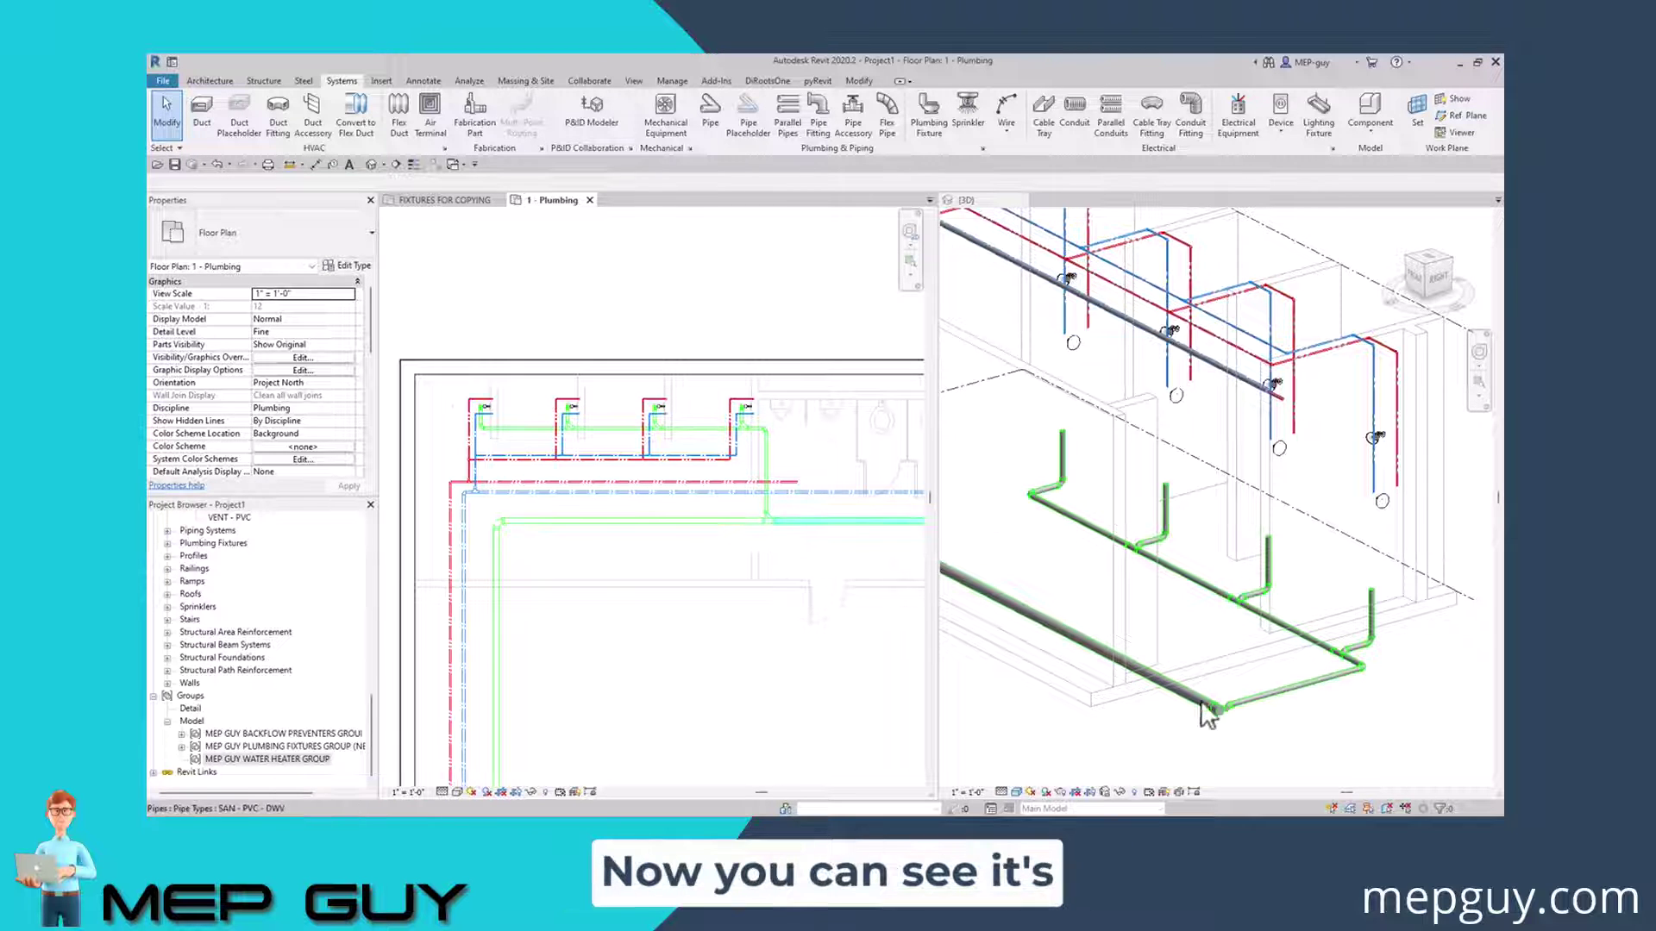
- Reveal the hidden section box in the 3D view, extend its end face beyond the drain connection, and exit the reveal mode
{"action": "scroll", "coordinate": [1218, 698], "scroll_direction": "up", "scroll_amount": 4}
{"action": "scroll", "coordinate": [1194, 664], "scroll_direction": "down", "scroll_amount": 4}
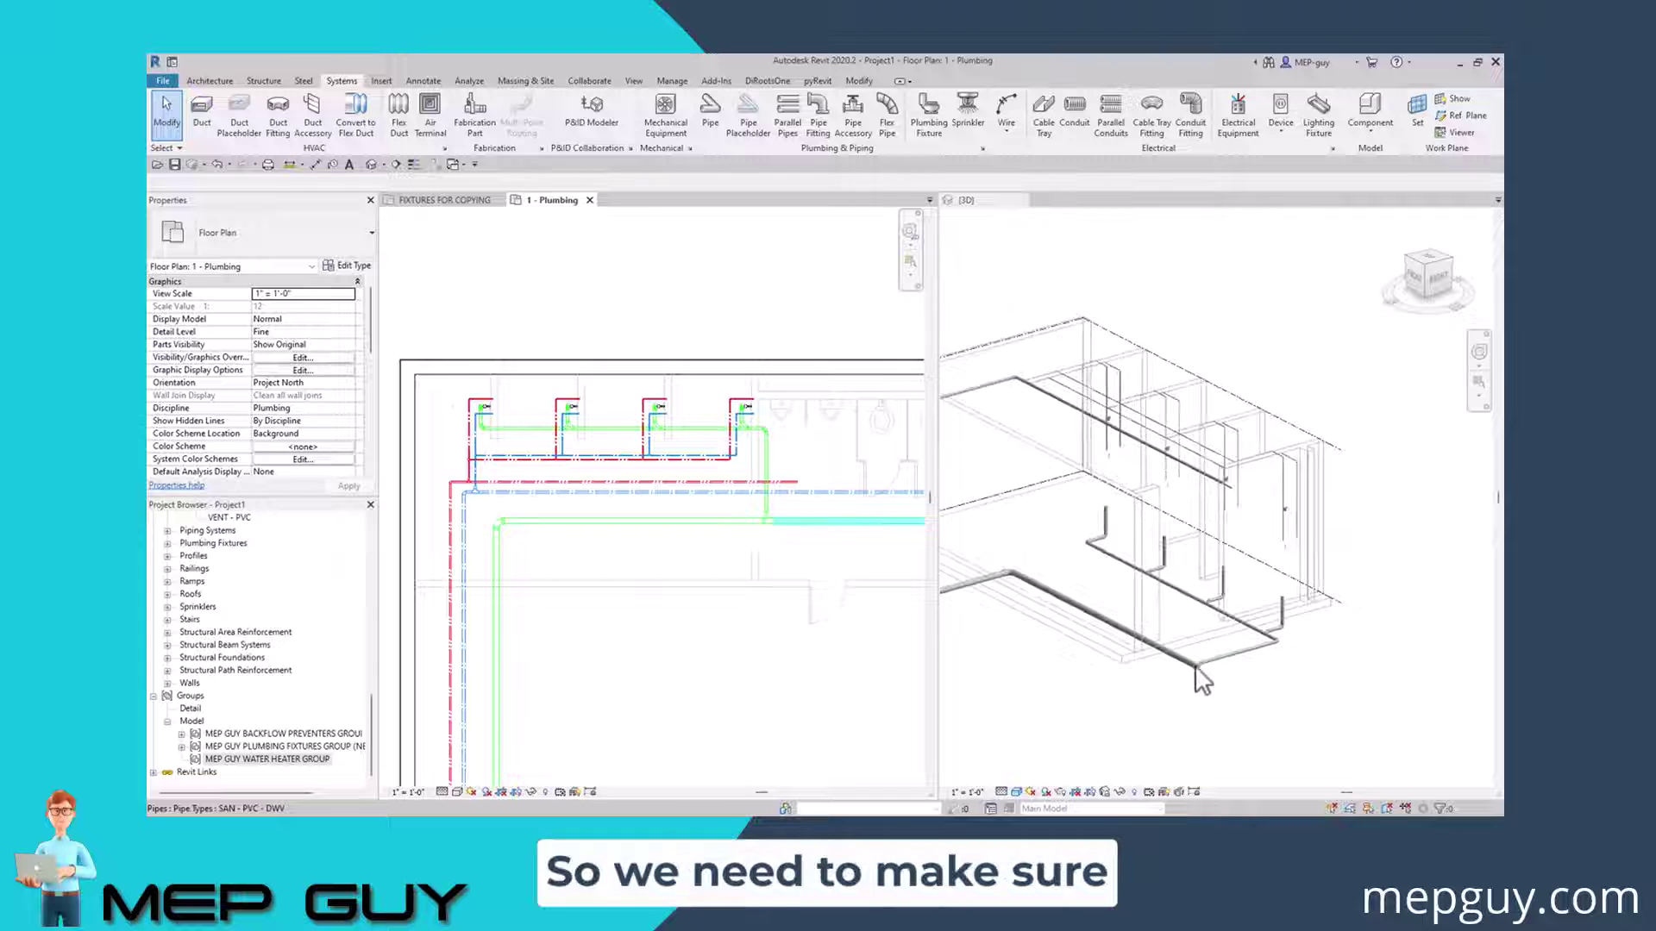
{"action": "left_click", "coordinate": [1330, 678]}
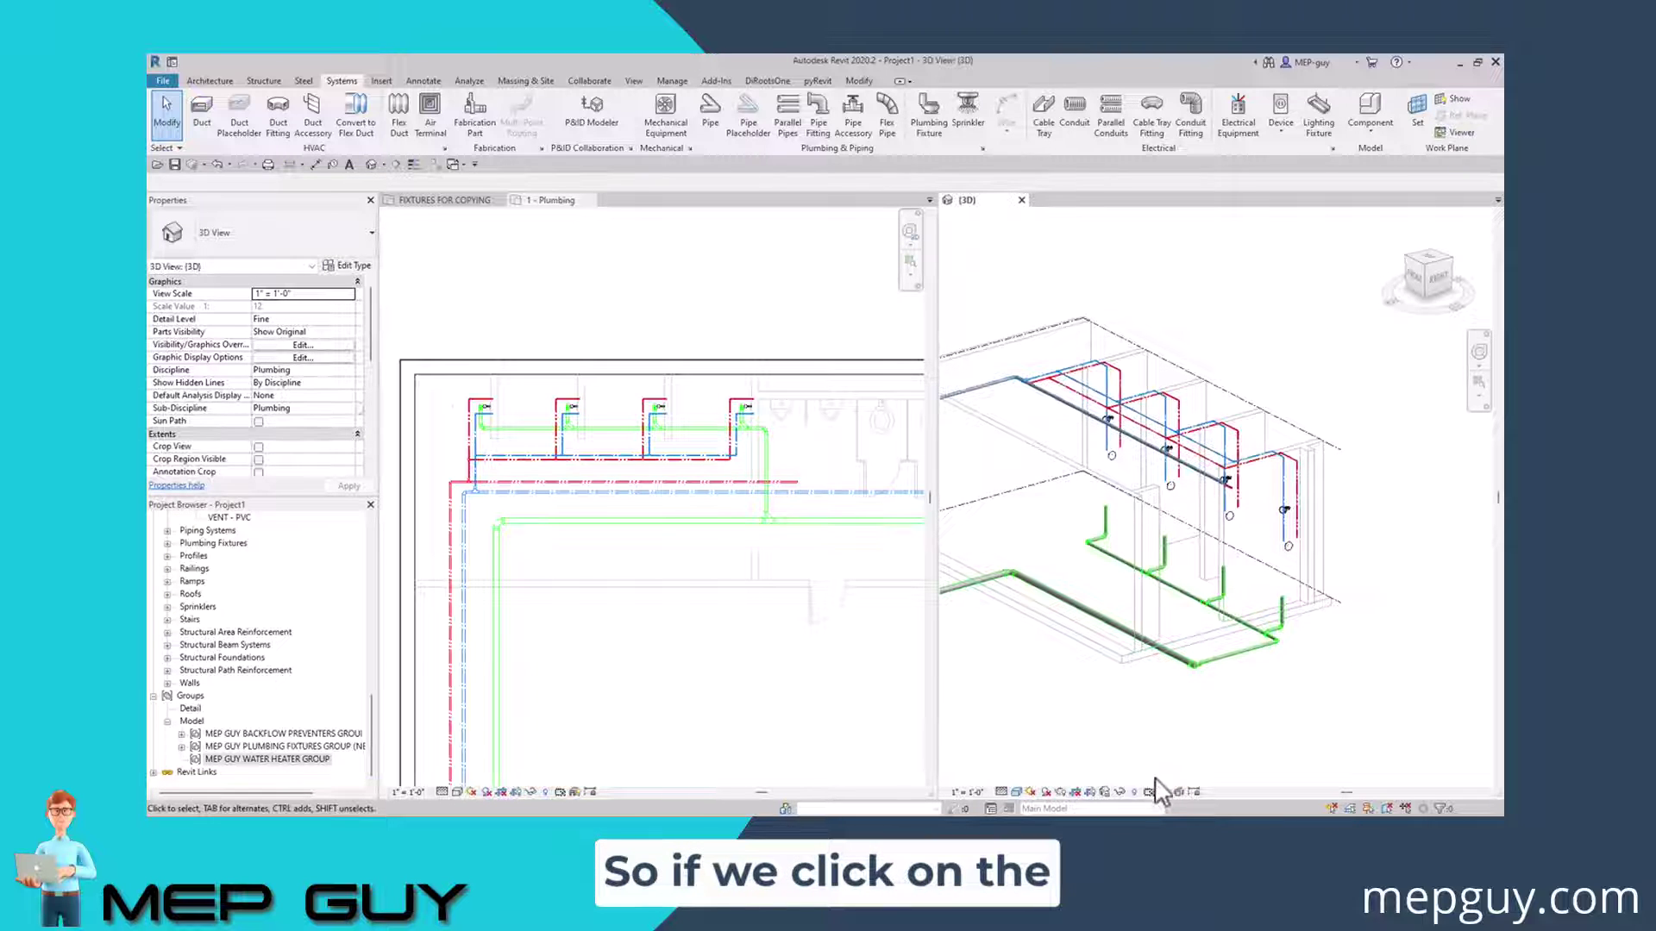
{"action": "left_click", "coordinate": [1135, 792]}
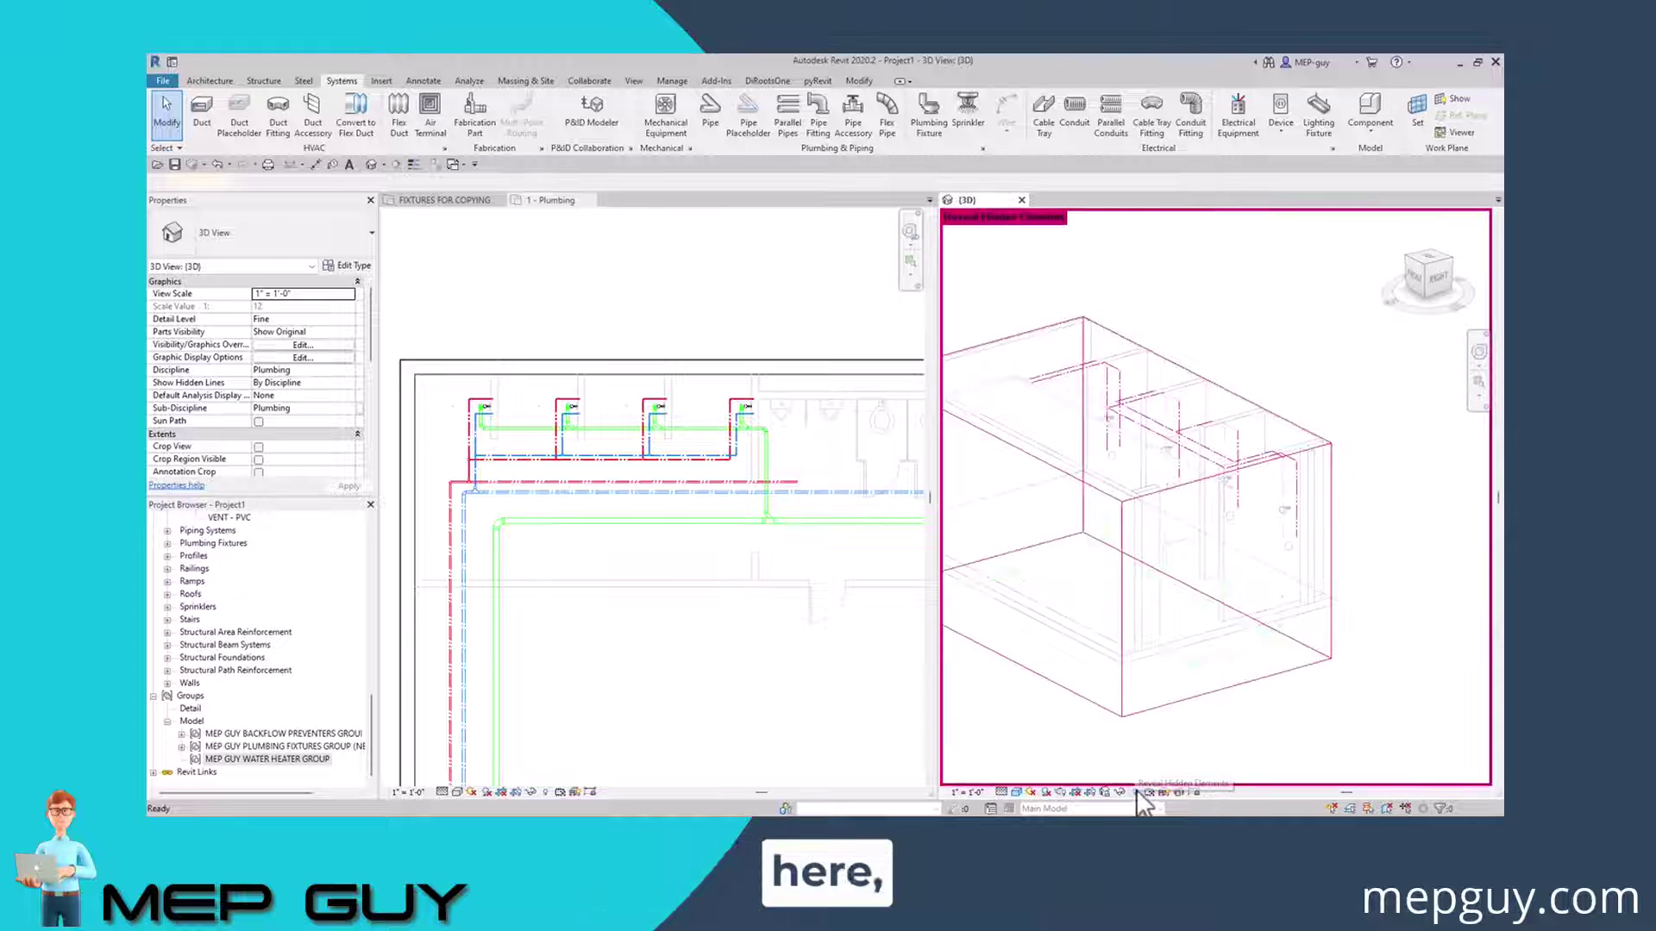
{"action": "left_click", "coordinate": [1231, 703]}
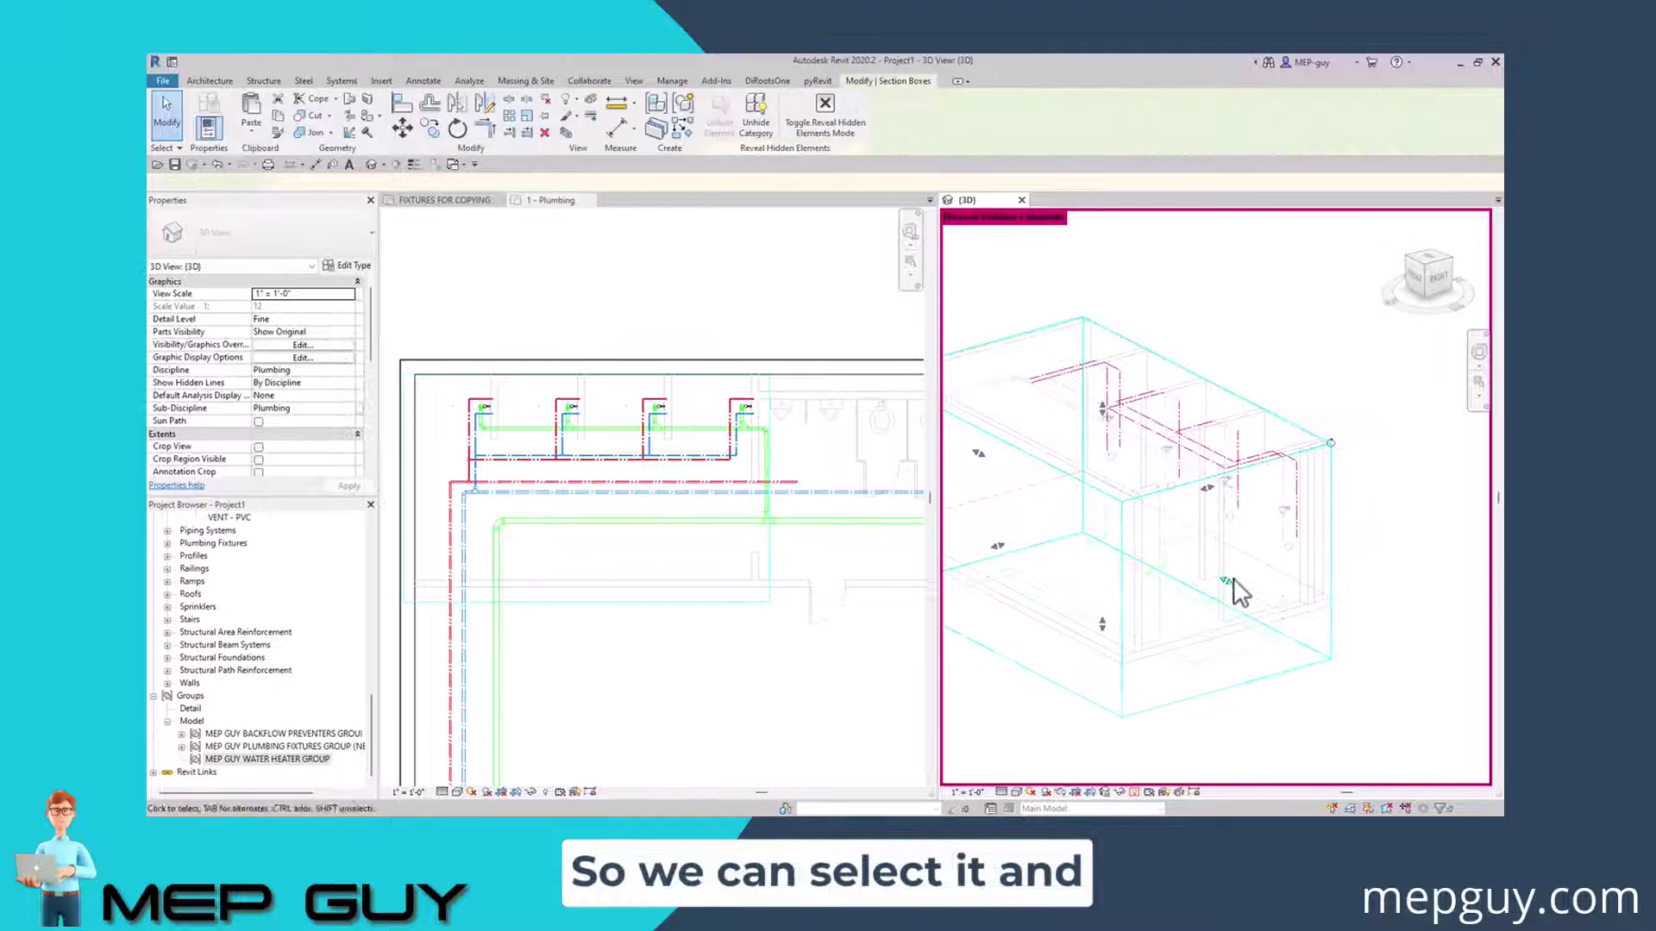
{"action": "left_click_drag", "start_coordinate": [1228, 579], "coordinate": [1252, 592]}
{"action": "left_click", "coordinate": [1213, 688]}
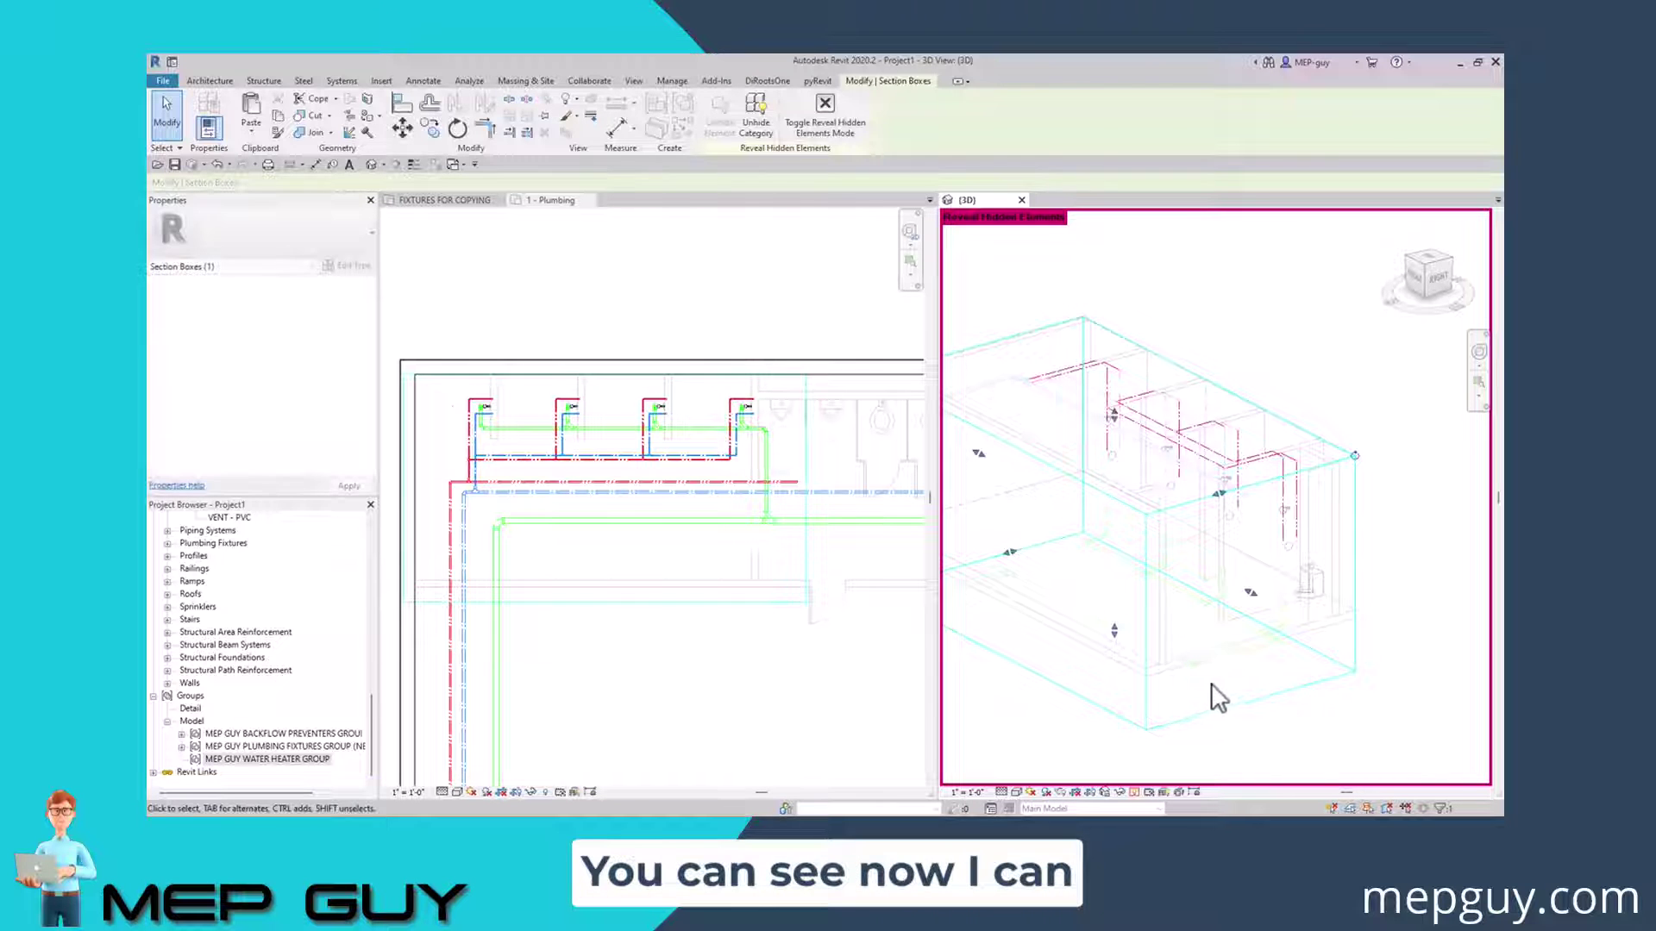
{"action": "left_click", "coordinate": [1134, 793]}
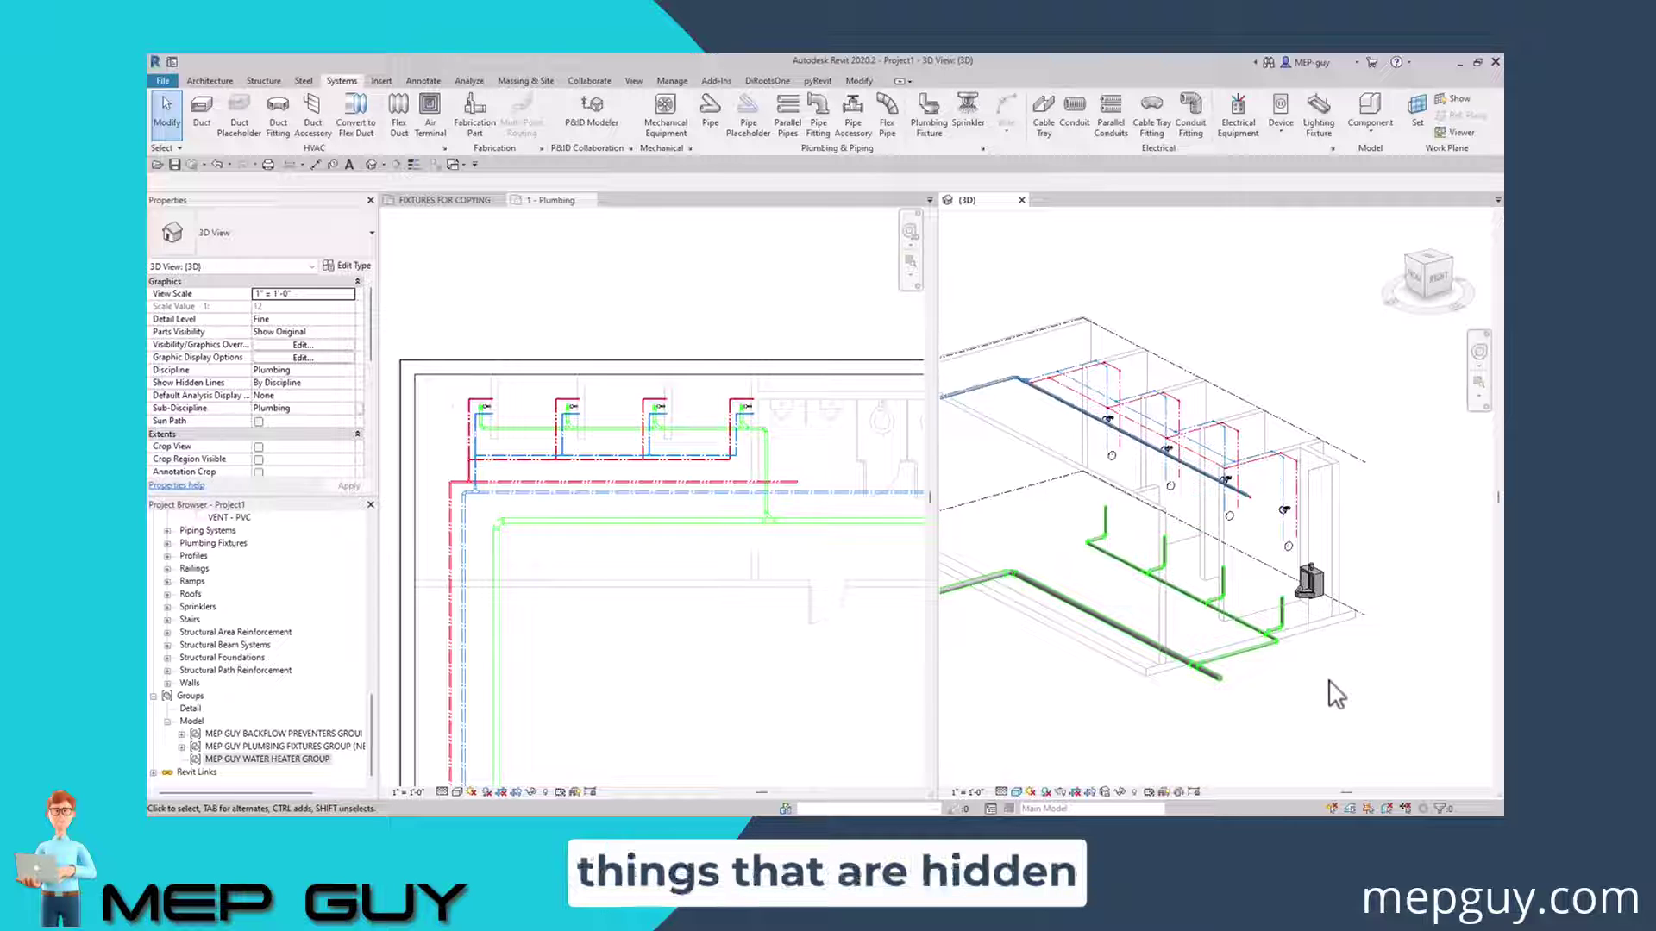
- Hide the Raster Images category in the floor plan's visibility/graphic overrides to remove the civil utility plan
{"action": "left_click", "coordinate": [674, 641]}
{"action": "scroll", "coordinate": [568, 449], "scroll_direction": "down", "scroll_amount": 2}
{"action": "scroll", "coordinate": [572, 464], "scroll_direction": "down", "scroll_amount": 4}
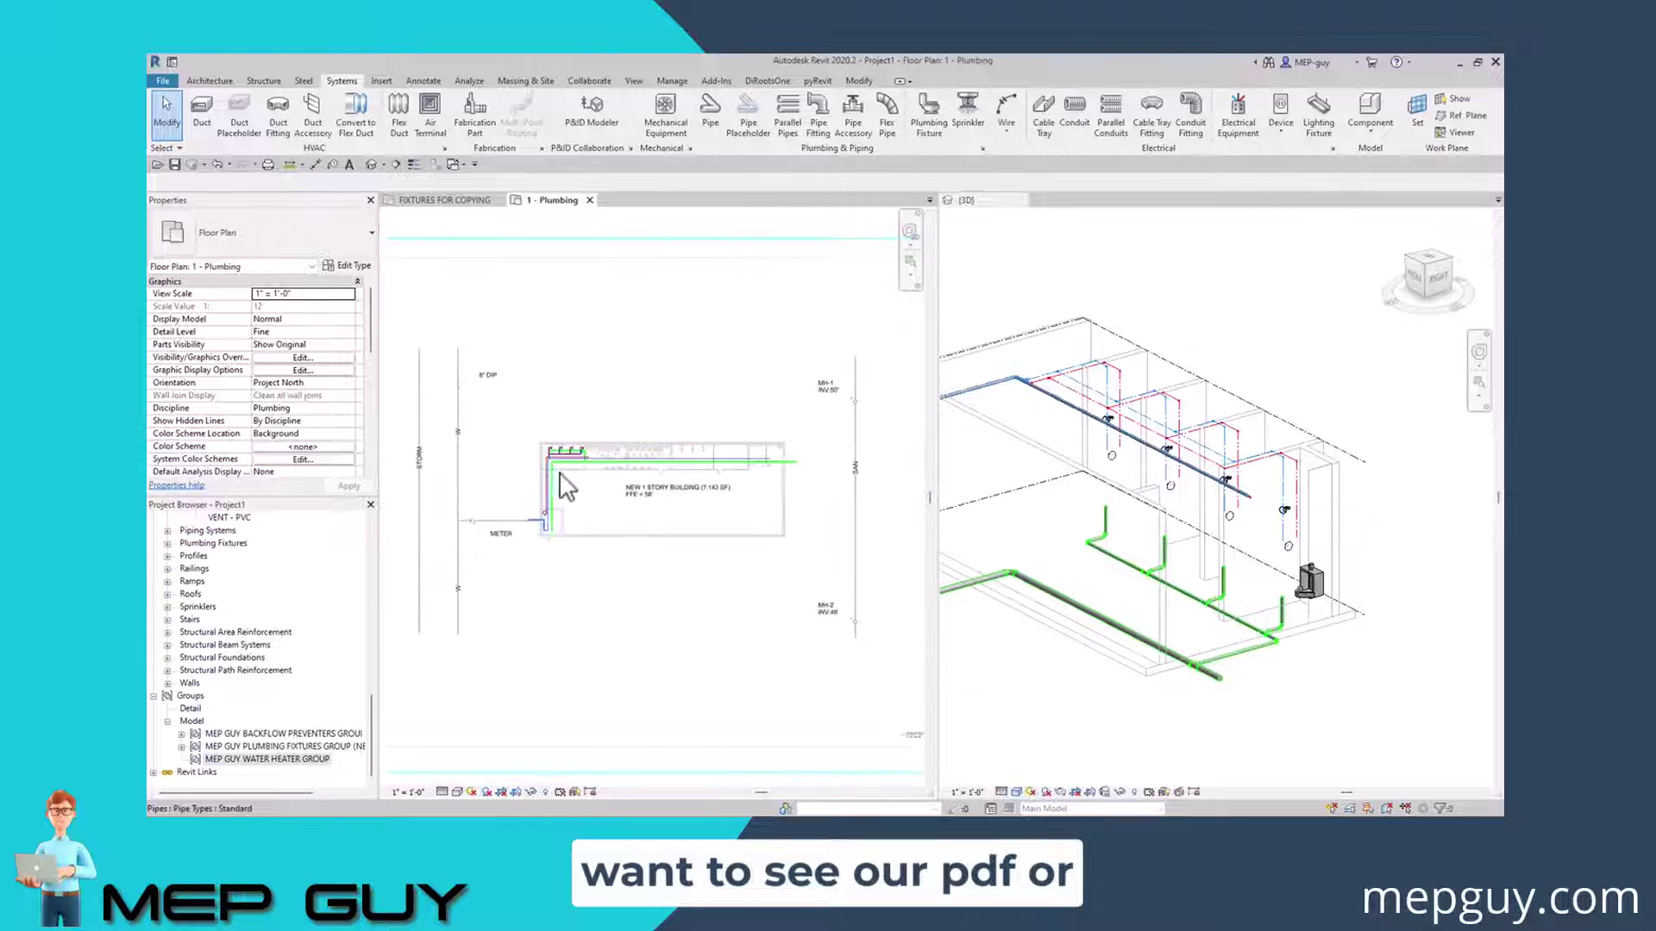
{"action": "scroll", "coordinate": [609, 498], "scroll_direction": "down", "scroll_amount": 1}
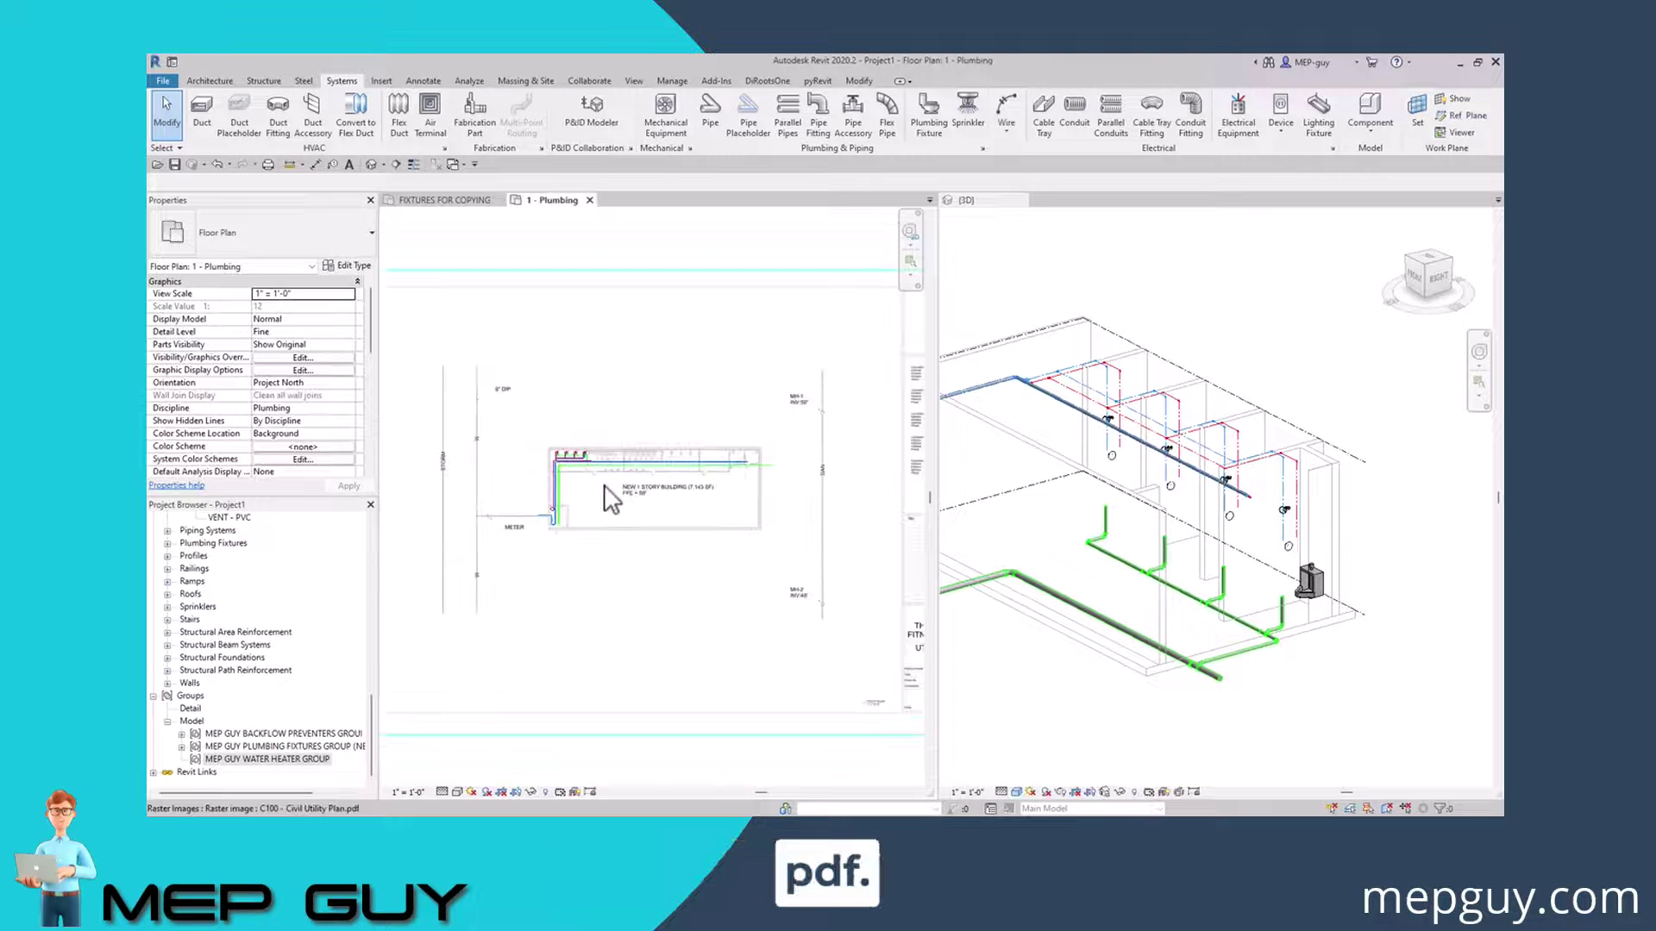
{"action": "left_click", "coordinate": [627, 556]}
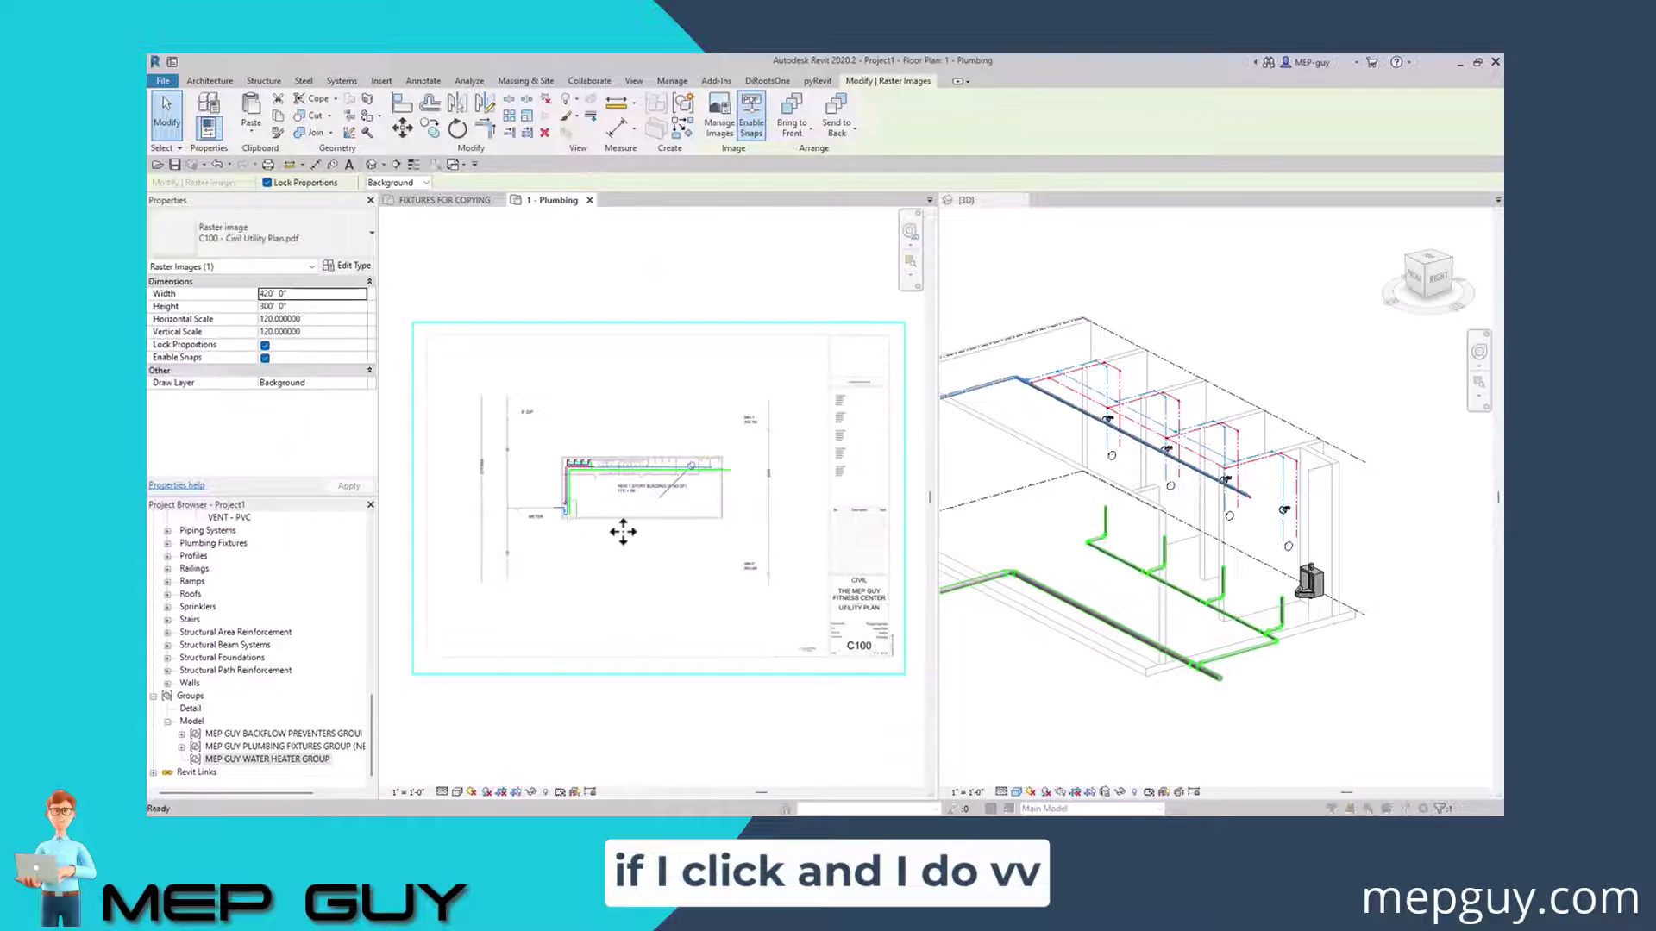
{"action": "key", "text": "v"}
{"action": "key", "text": "v"}
{"action": "left_click", "coordinate": [734, 466]}
{"action": "key", "text": "r"}
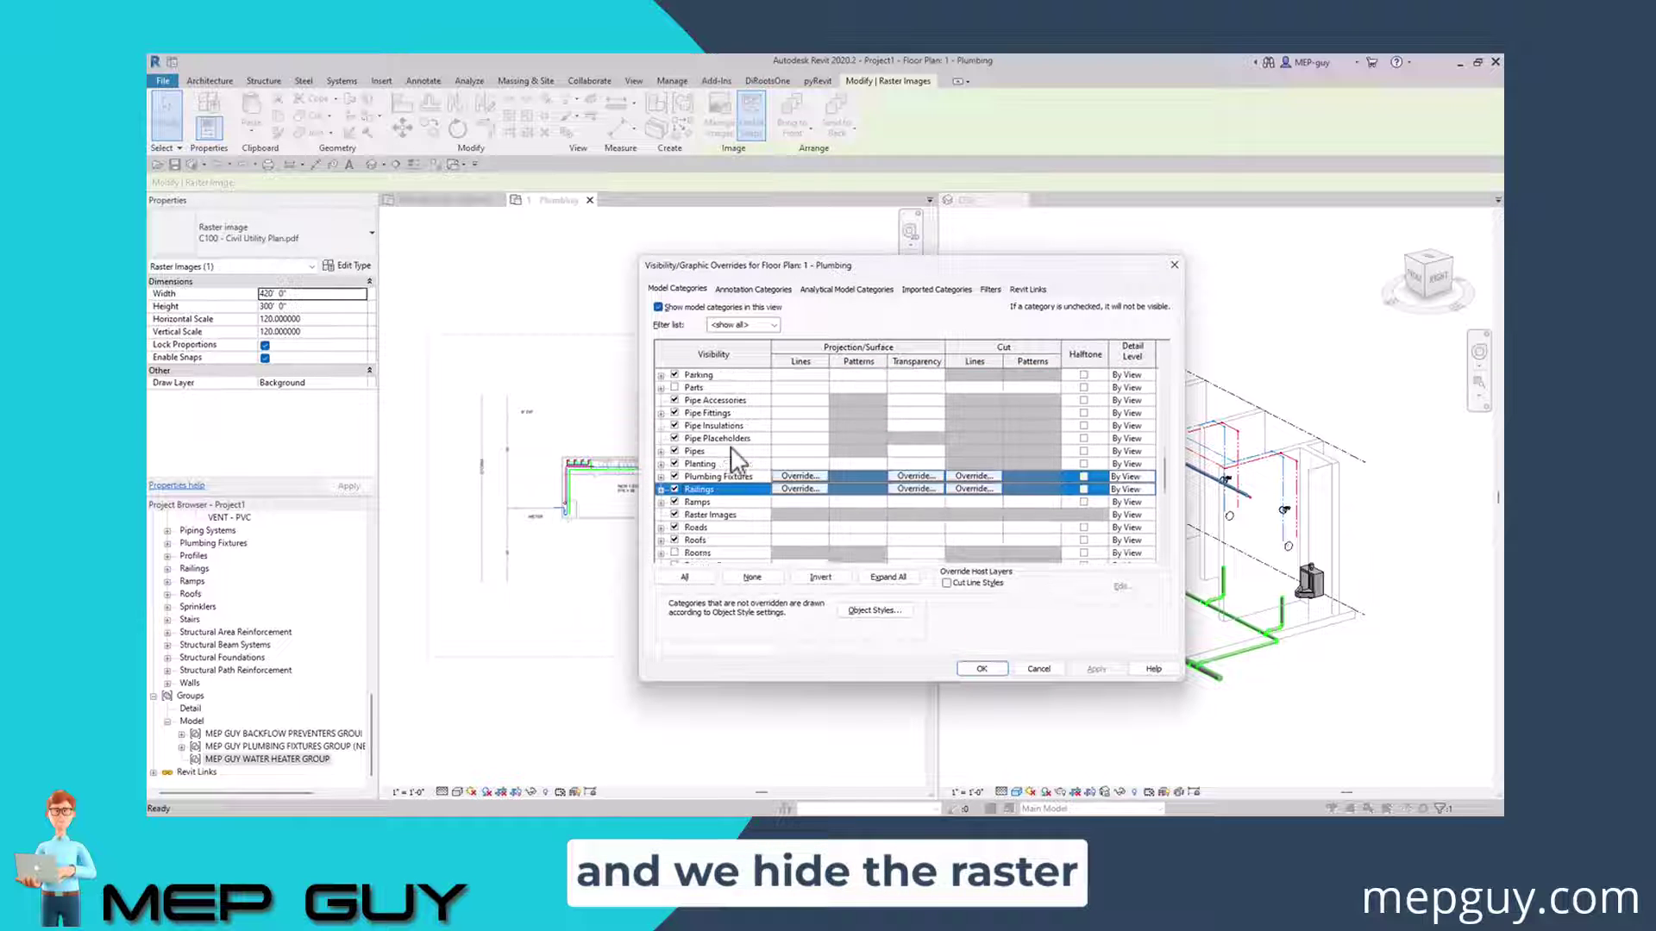
{"action": "left_click", "coordinate": [674, 515]}
{"action": "left_click", "coordinate": [982, 669]}
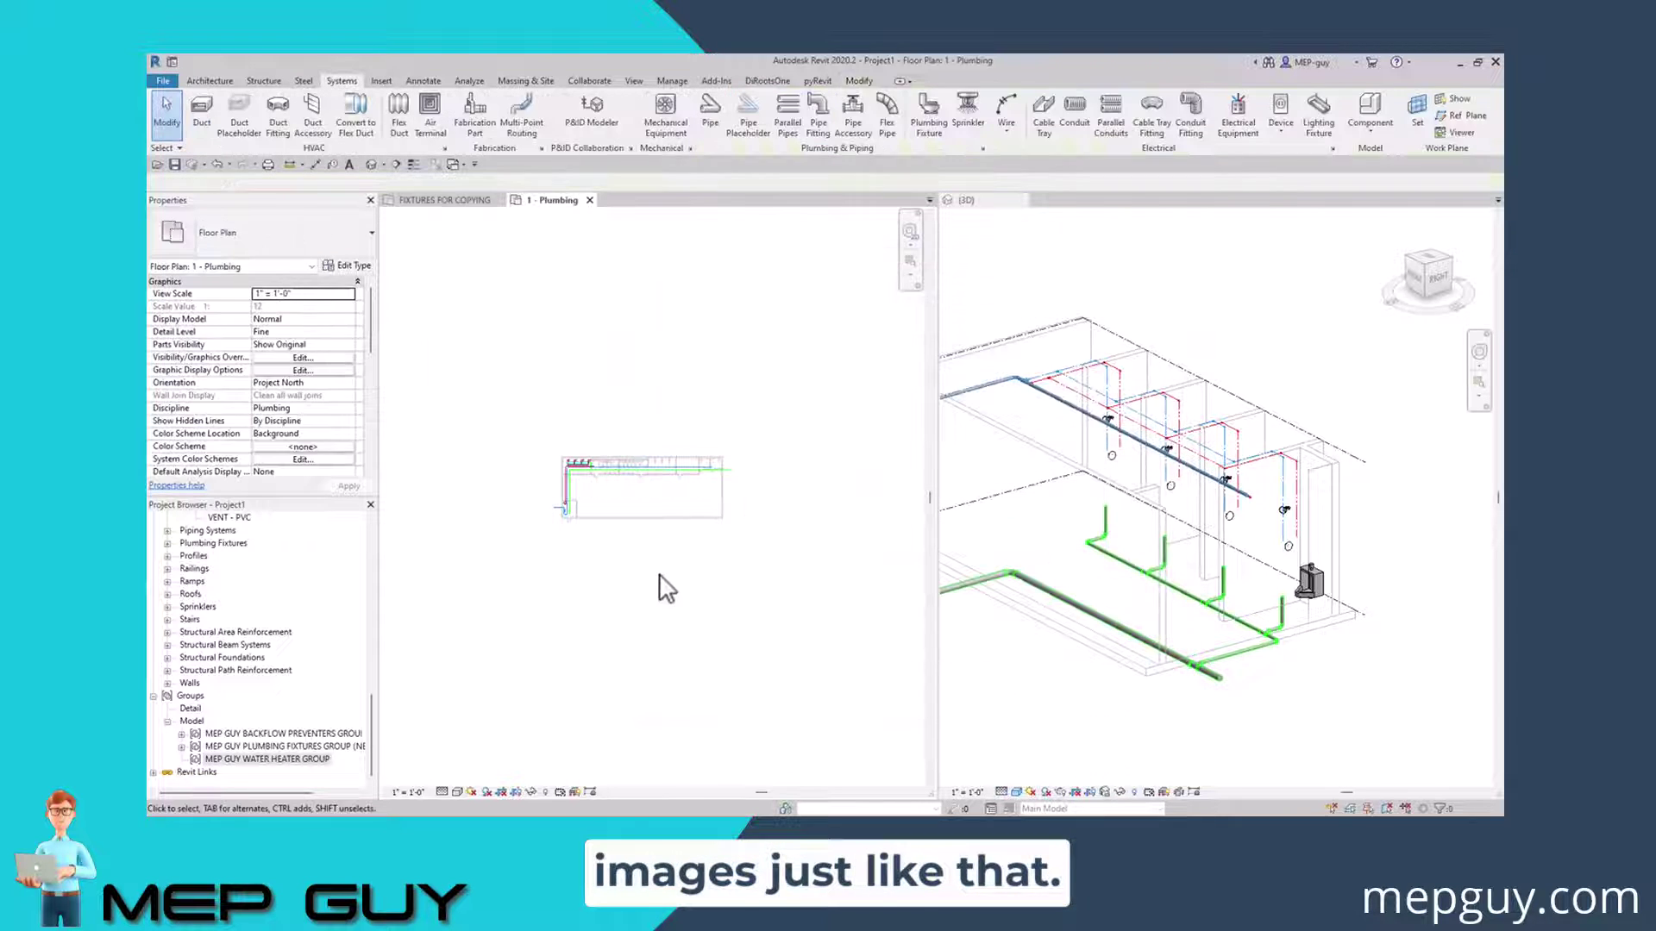
- Reveal the floor plan's hidden elements to check the civil utility plan, and return to the normal display around the showers
{"action": "left_click", "coordinate": [545, 792]}
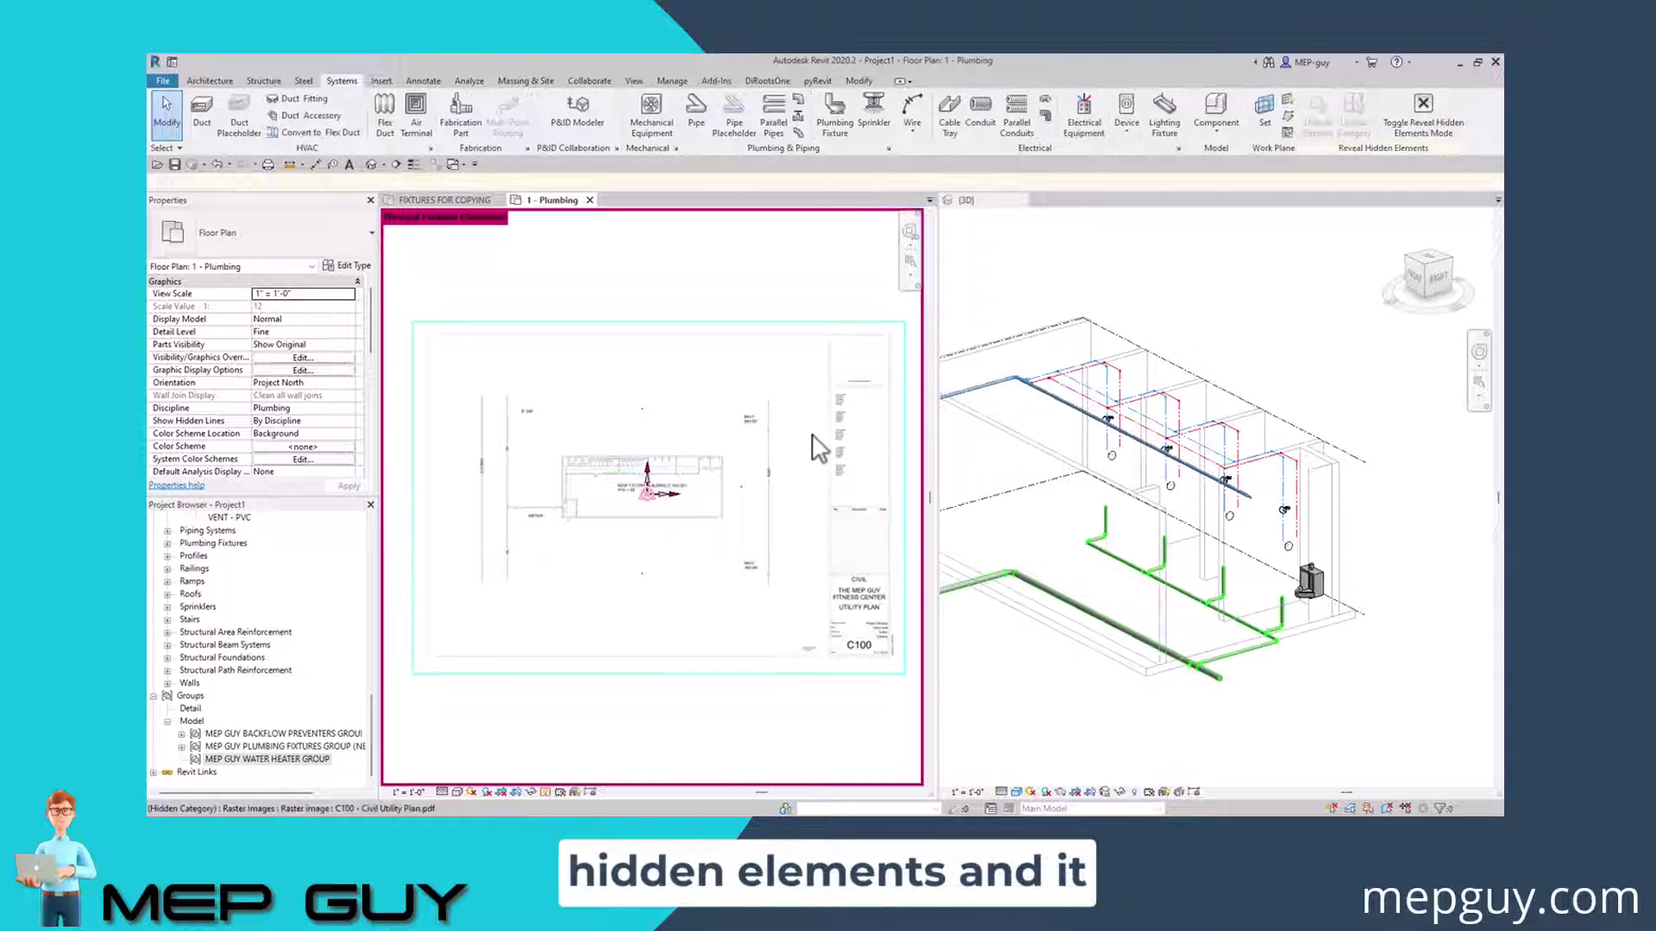
{"action": "left_click", "coordinate": [545, 792]}
{"action": "scroll", "coordinate": [610, 504], "scroll_direction": "up", "scroll_amount": 5}
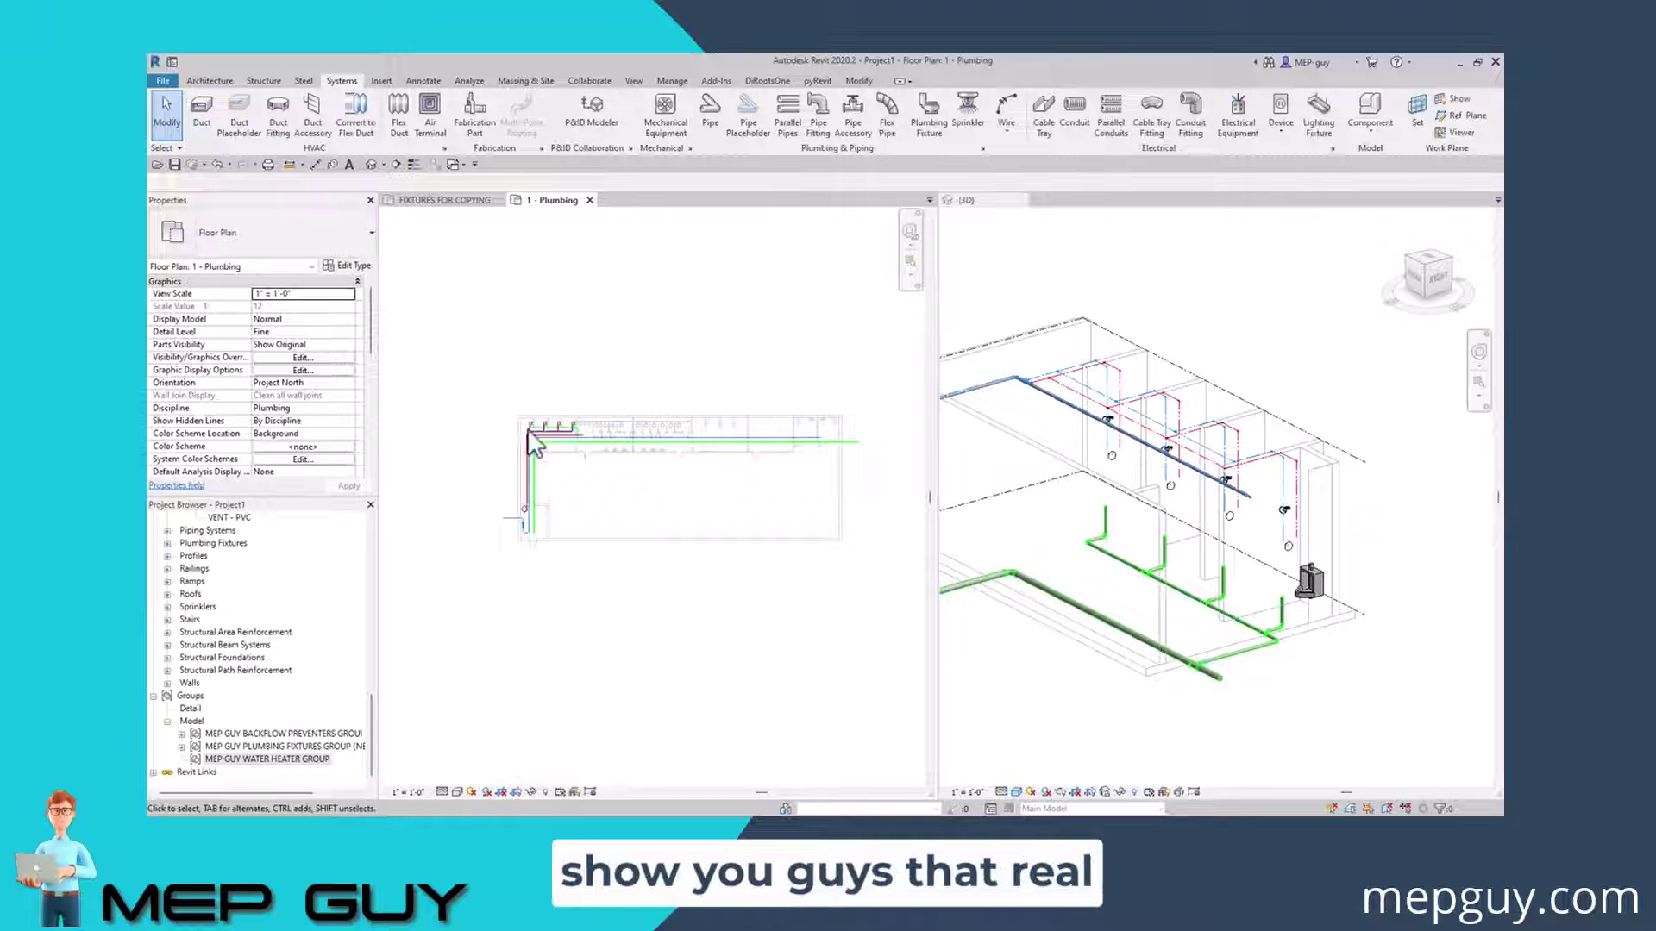
{"action": "scroll", "coordinate": [590, 451], "scroll_direction": "up", "scroll_amount": 9}
{"action": "middle_click_drag", "start_coordinate": [724, 462], "coordinate": [757, 483]}
{"action": "scroll", "coordinate": [817, 525], "scroll_direction": "down", "scroll_amount": 1}
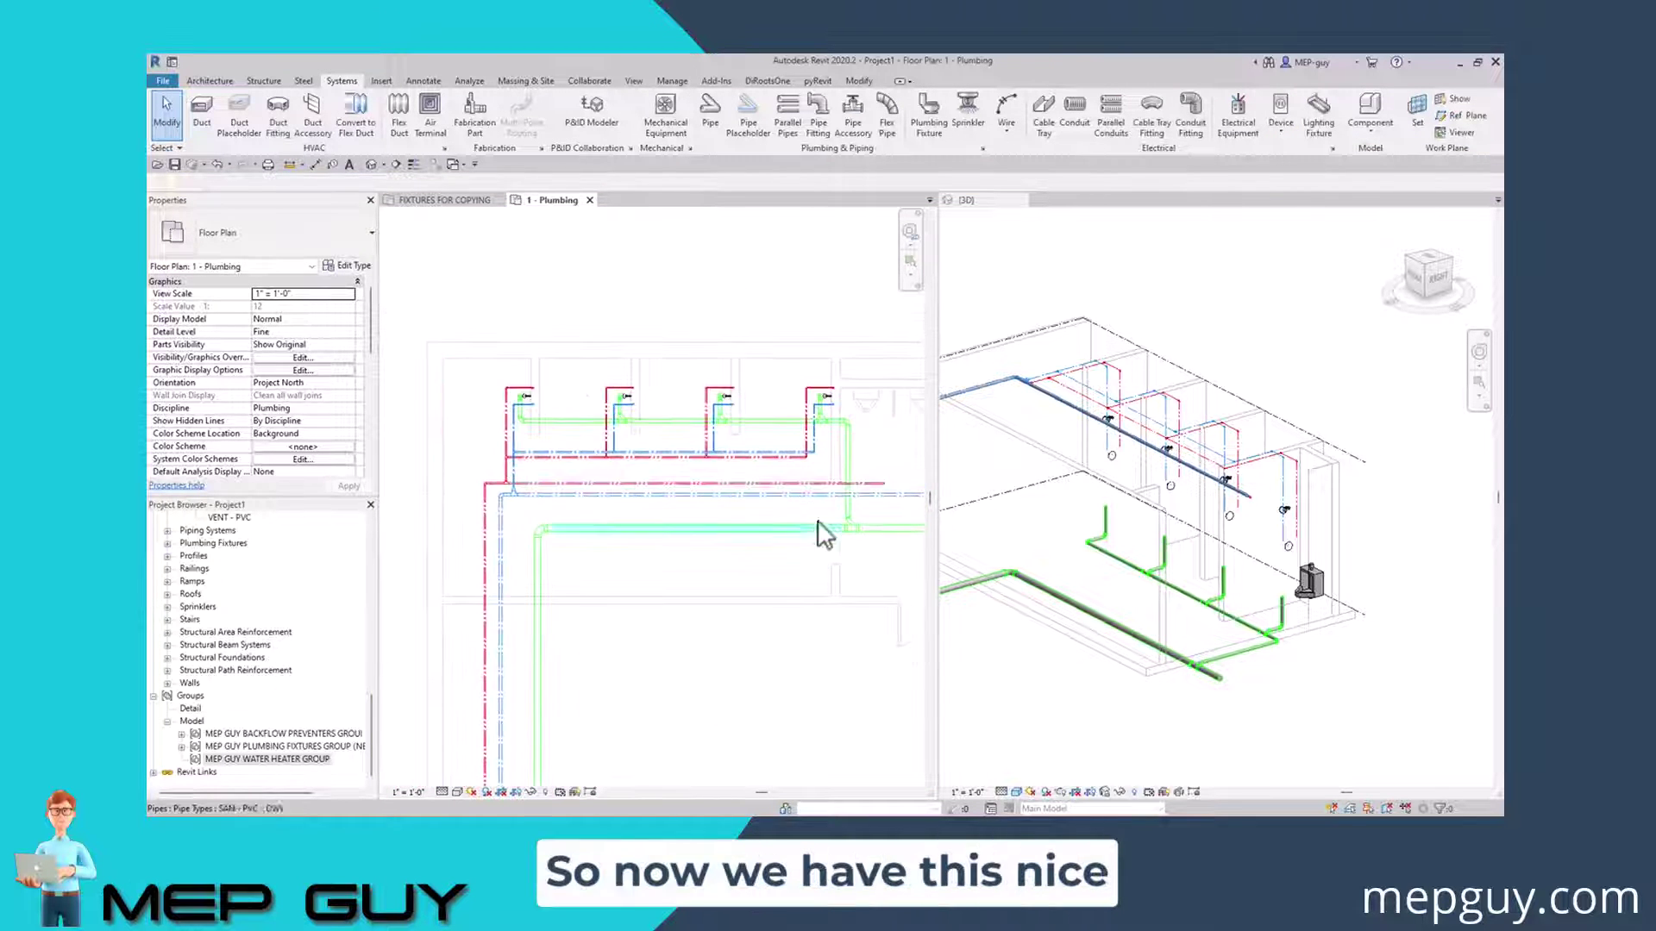
- Measure the horizontal distance along the shower drain main from its downstream elbow to the first shower's end
{"action": "scroll", "coordinate": [881, 429], "scroll_direction": "up", "scroll_amount": 3}
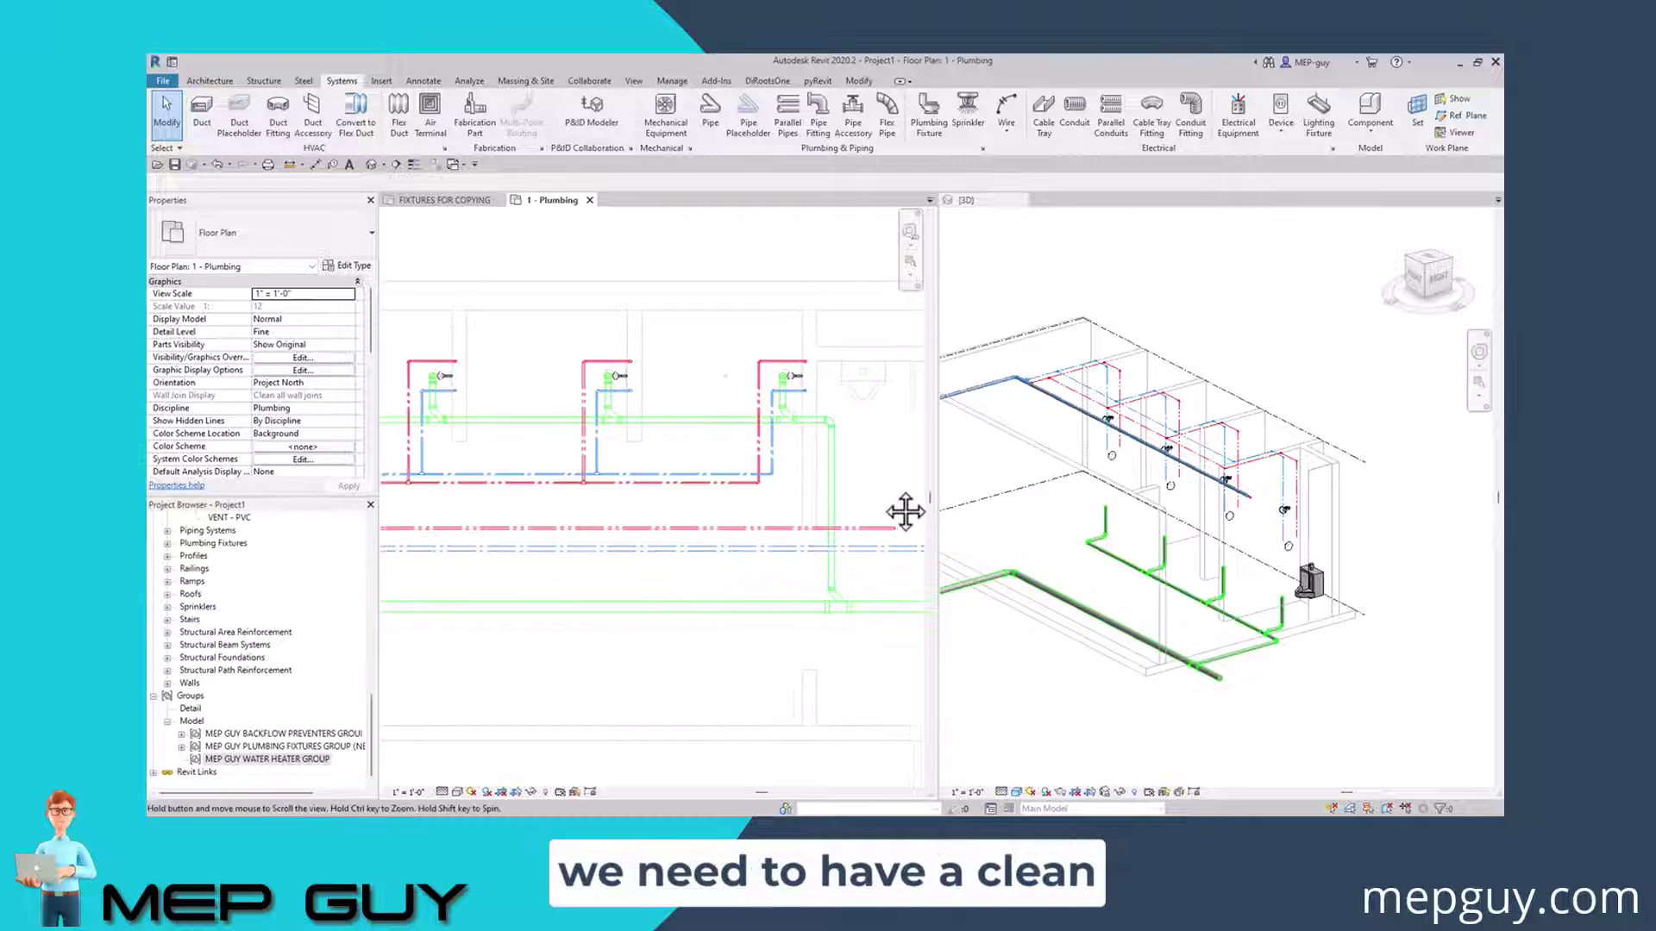
{"action": "scroll", "coordinate": [906, 509], "scroll_direction": "down", "scroll_amount": 2}
{"action": "scroll", "coordinate": [862, 493], "scroll_direction": "down", "scroll_amount": 1}
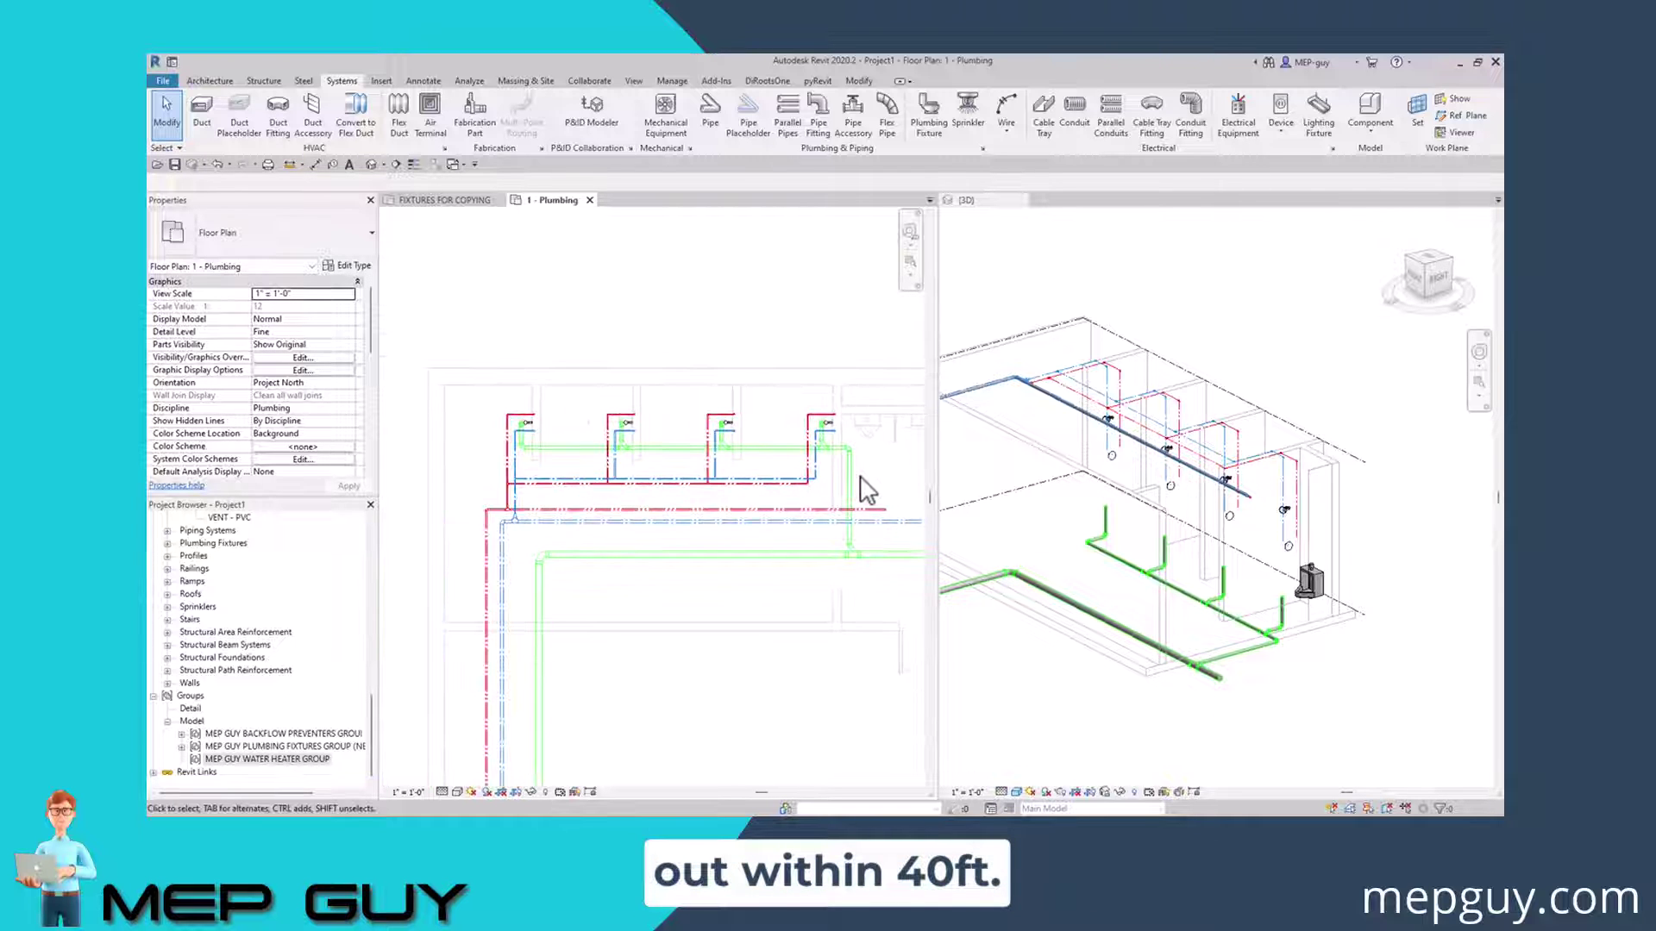
{"action": "scroll", "coordinate": [783, 417], "scroll_direction": "up", "scroll_amount": 4}
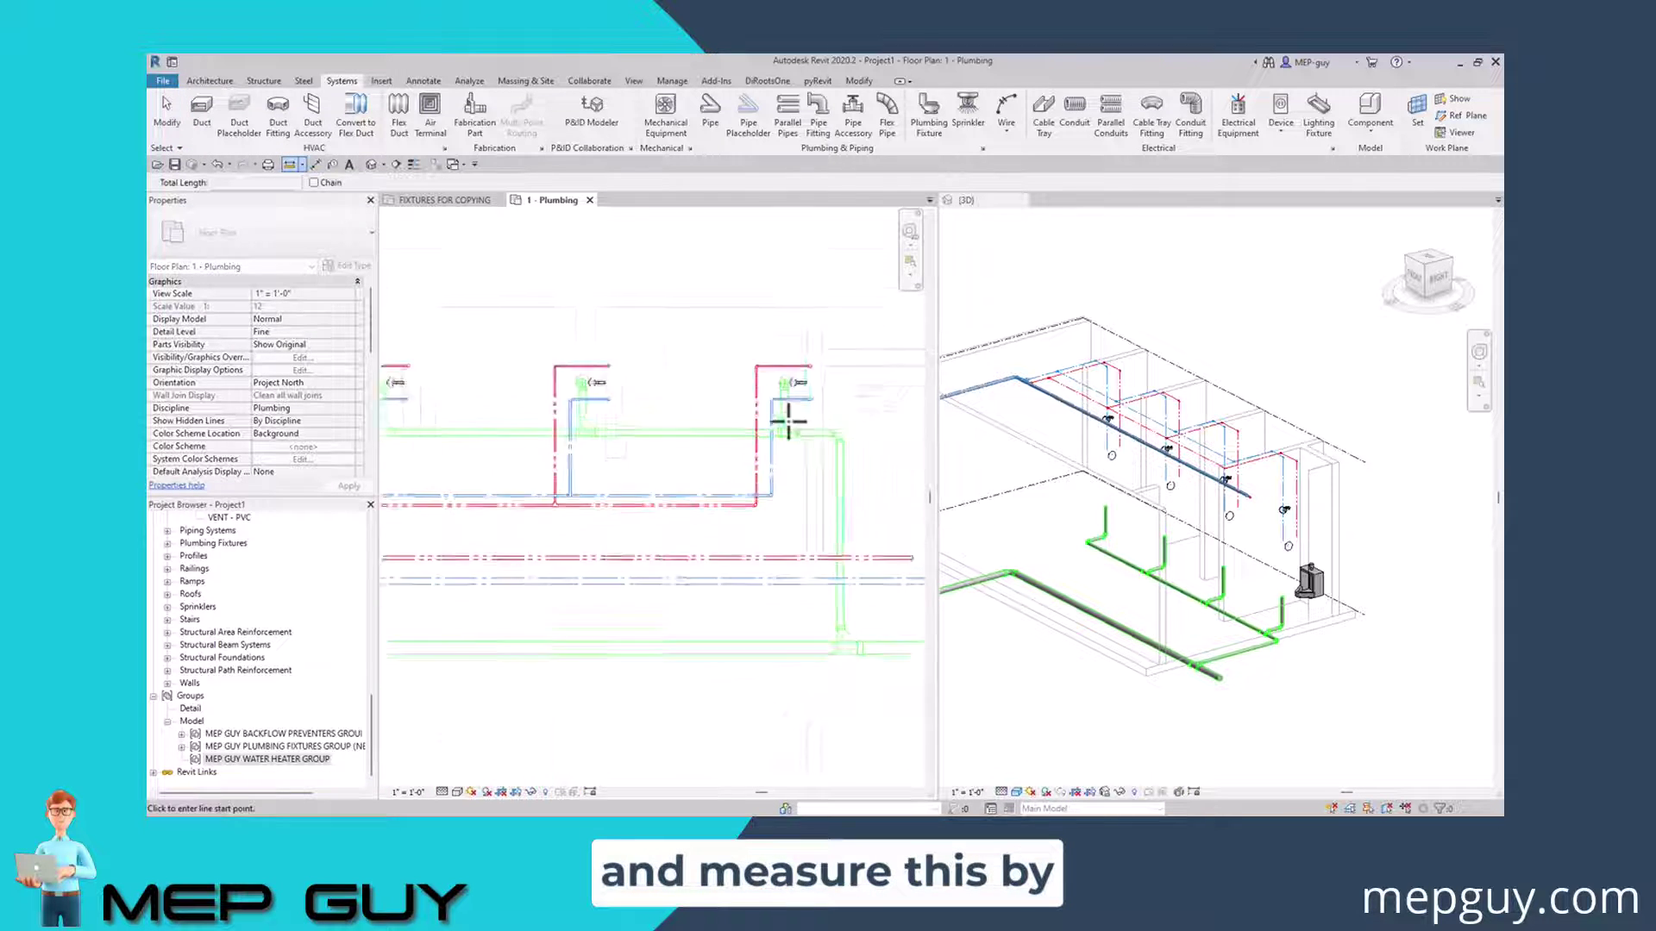
{"action": "left_click", "coordinate": [290, 165]}
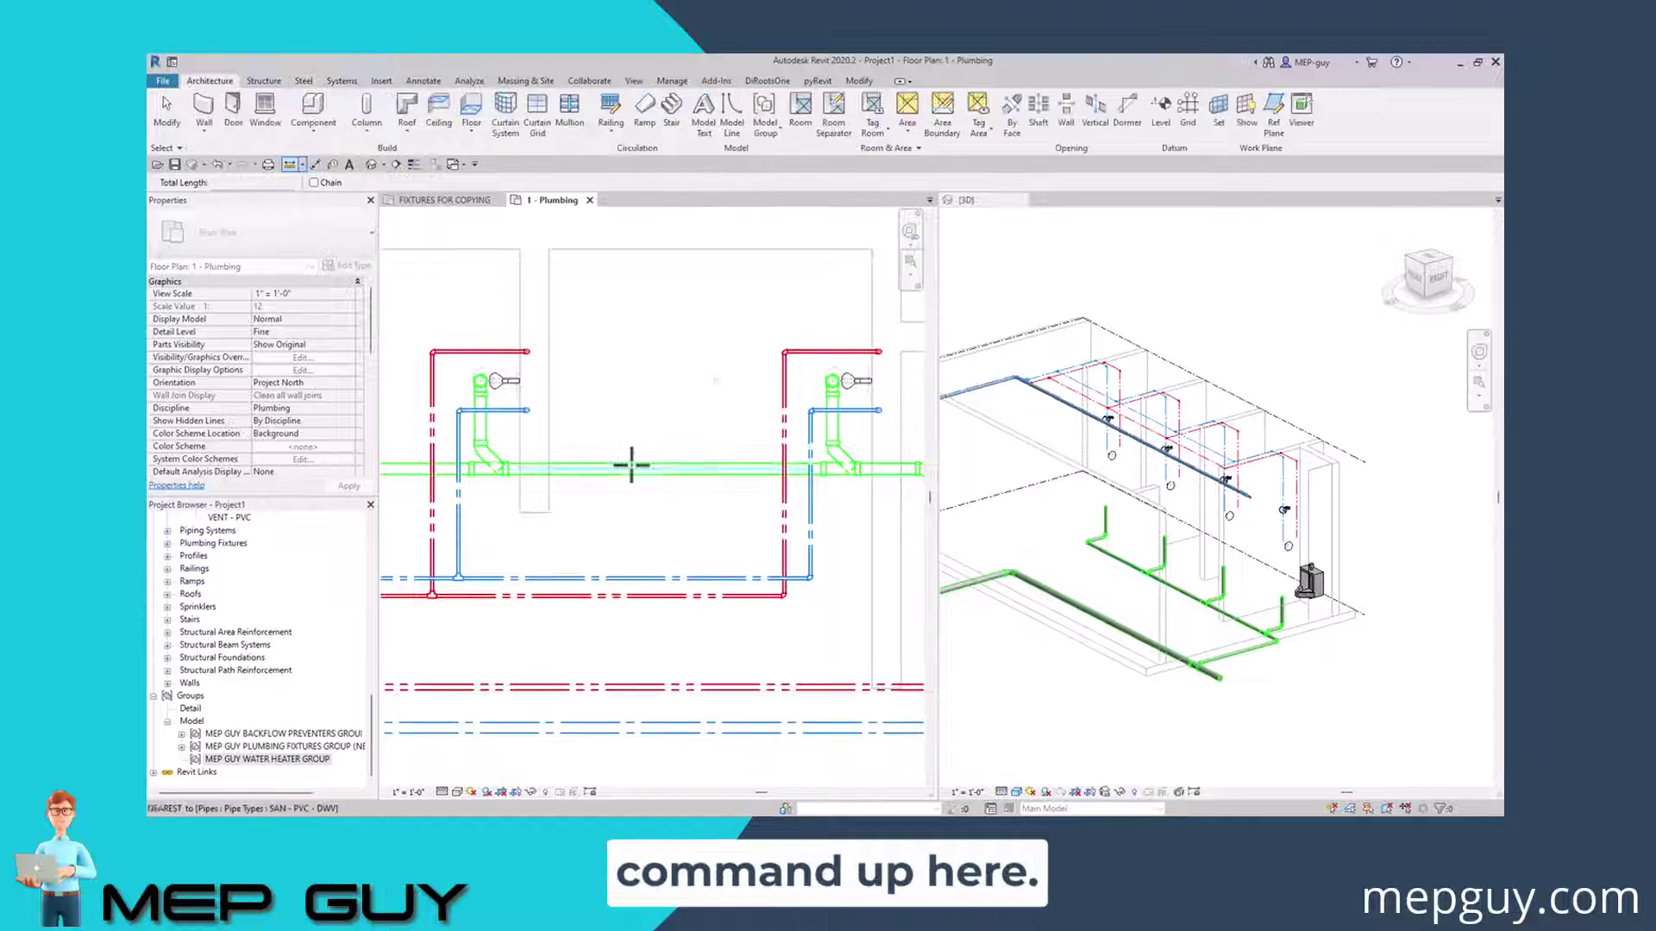
{"action": "scroll", "coordinate": [735, 487], "scroll_direction": "up", "scroll_amount": 3}
{"action": "left_click", "coordinate": [748, 475]}
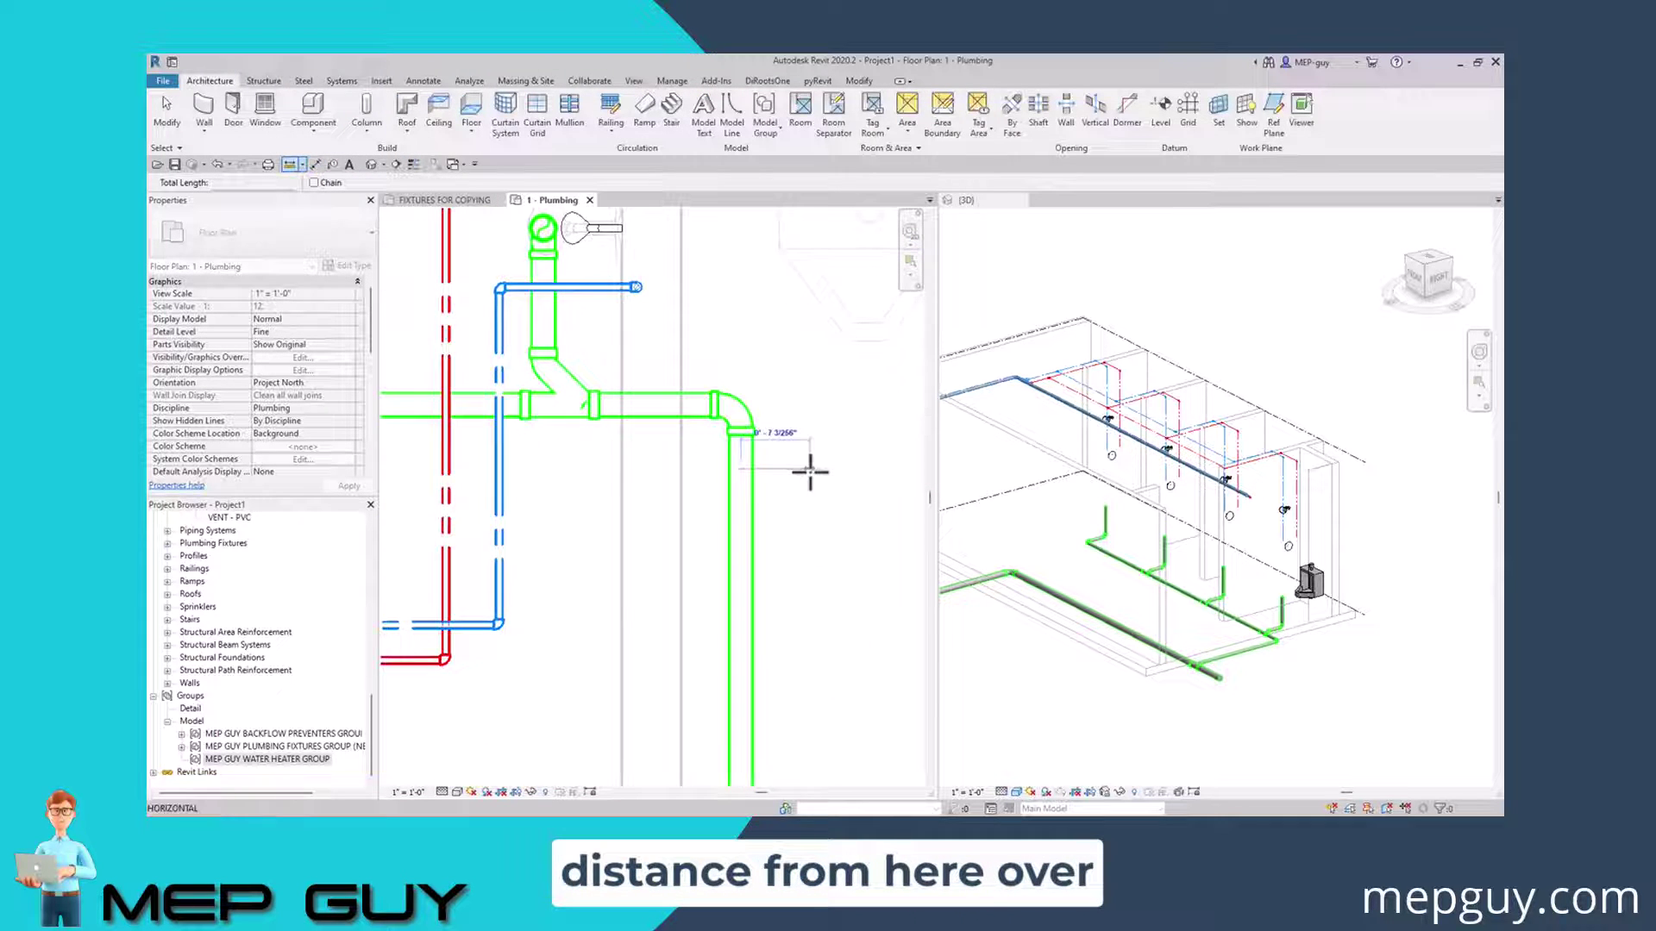
{"action": "scroll", "coordinate": [795, 467], "scroll_direction": "down", "scroll_amount": 3}
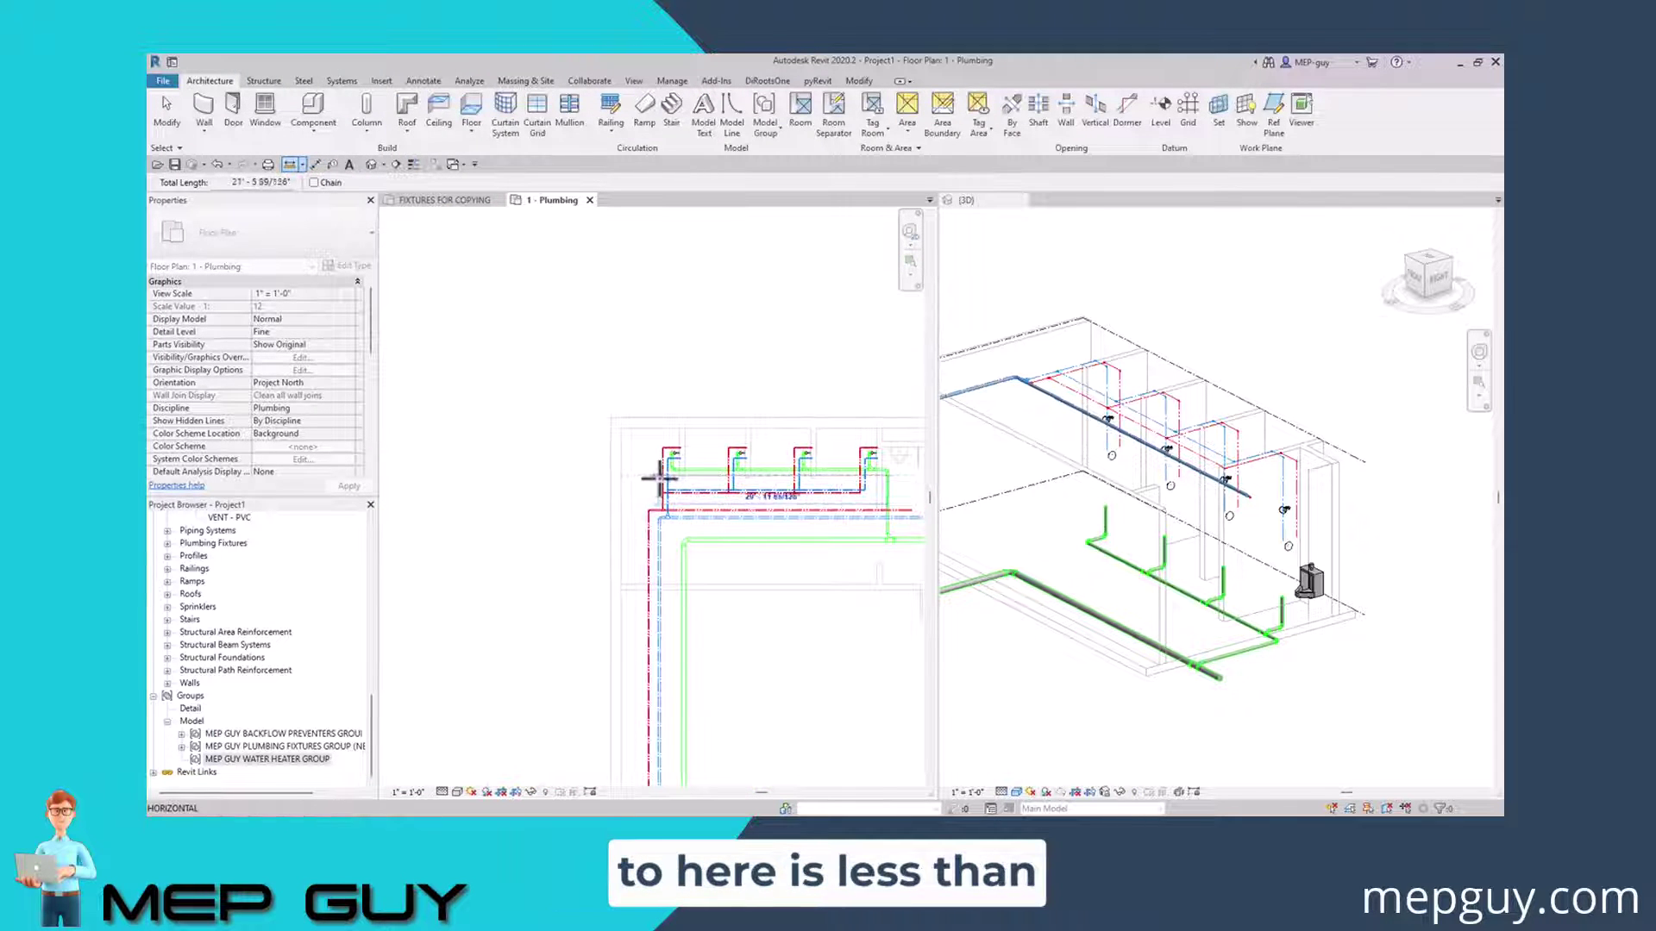
{"action": "key", "text": "Escape"}
{"action": "key", "text": "Escape"}
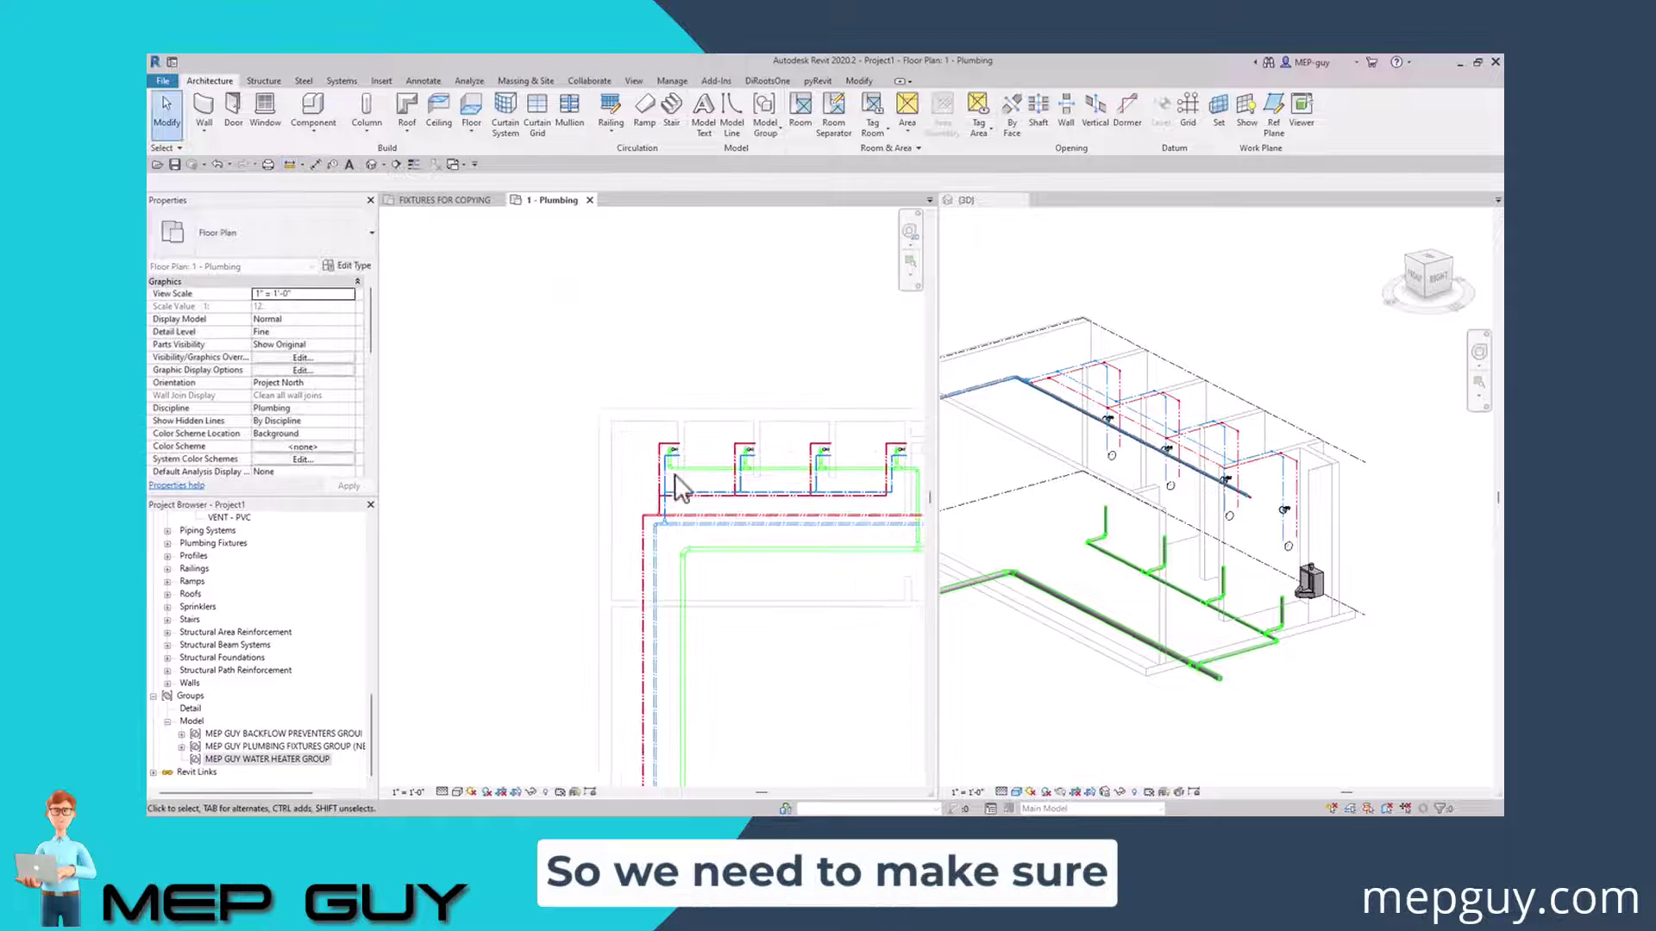
- Convert the elbow at the first shower's end of the drain main into a tee opening away from the other showers
{"action": "scroll", "coordinate": [671, 489], "scroll_direction": "up", "scroll_amount": 4}
{"action": "scroll", "coordinate": [670, 489], "scroll_direction": "up", "scroll_amount": 1}
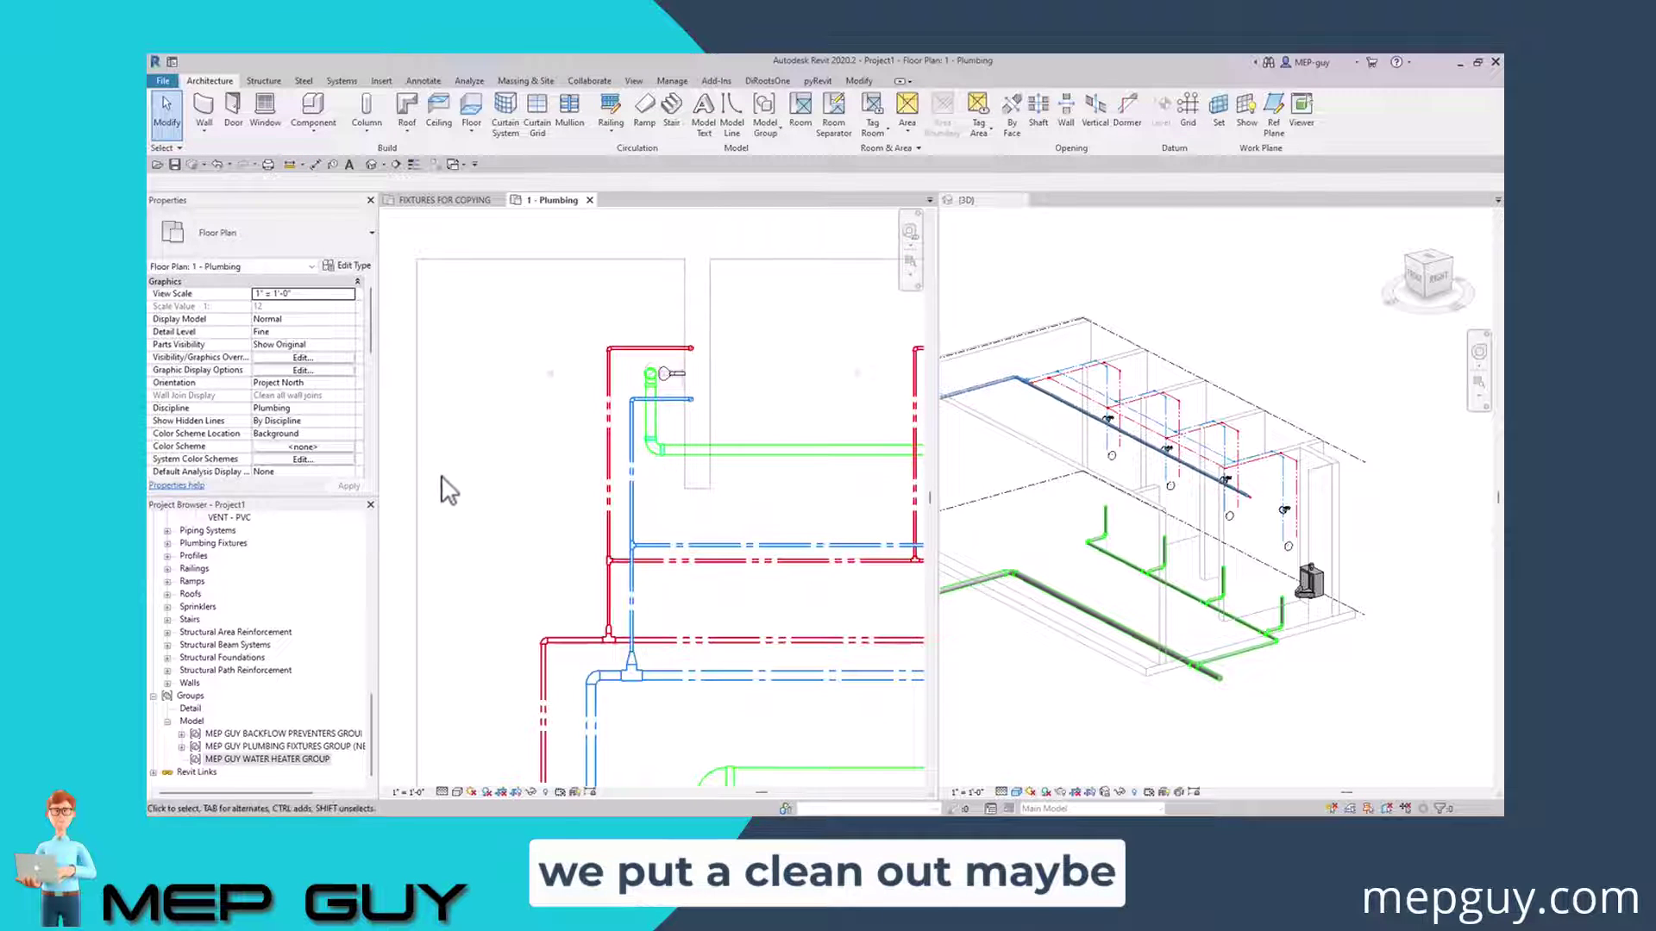
{"action": "scroll", "coordinate": [662, 460], "scroll_direction": "up", "scroll_amount": 3}
{"action": "left_click", "coordinate": [648, 447]}
{"action": "left_click", "coordinate": [613, 438]}
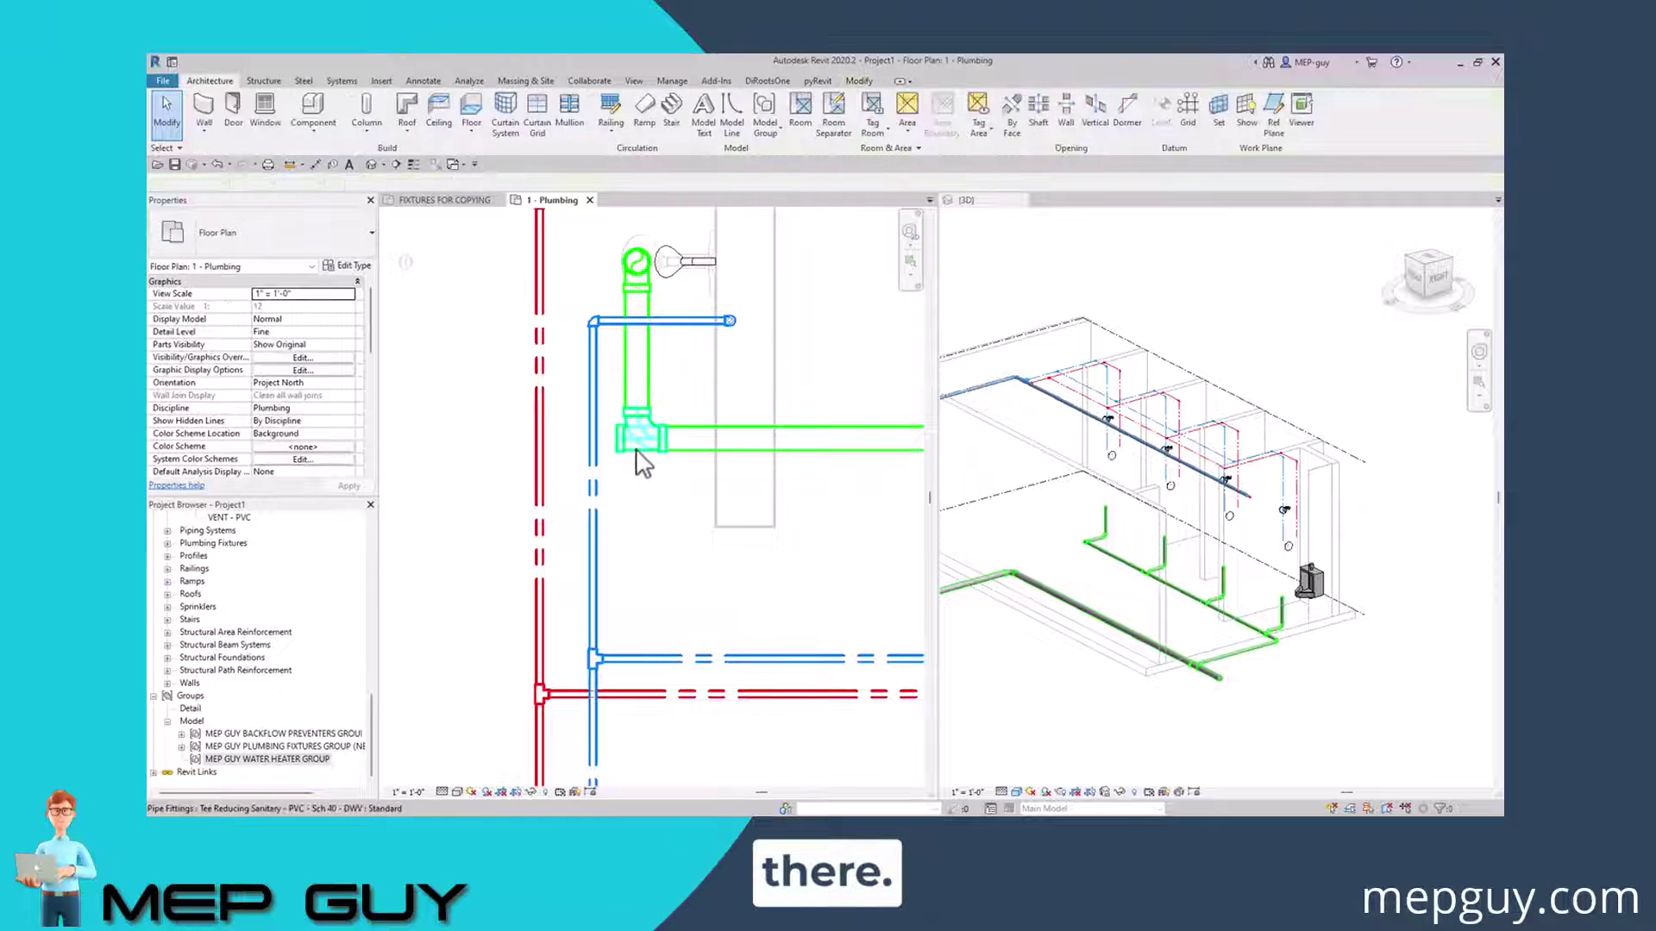
- Change the first shower's sanitary tee to Wye Combination with 8th Bend - PVC - Sch 40 - DWV, Standard
{"action": "left_click", "coordinate": [642, 463]}
{"action": "left_click", "coordinate": [246, 236]}
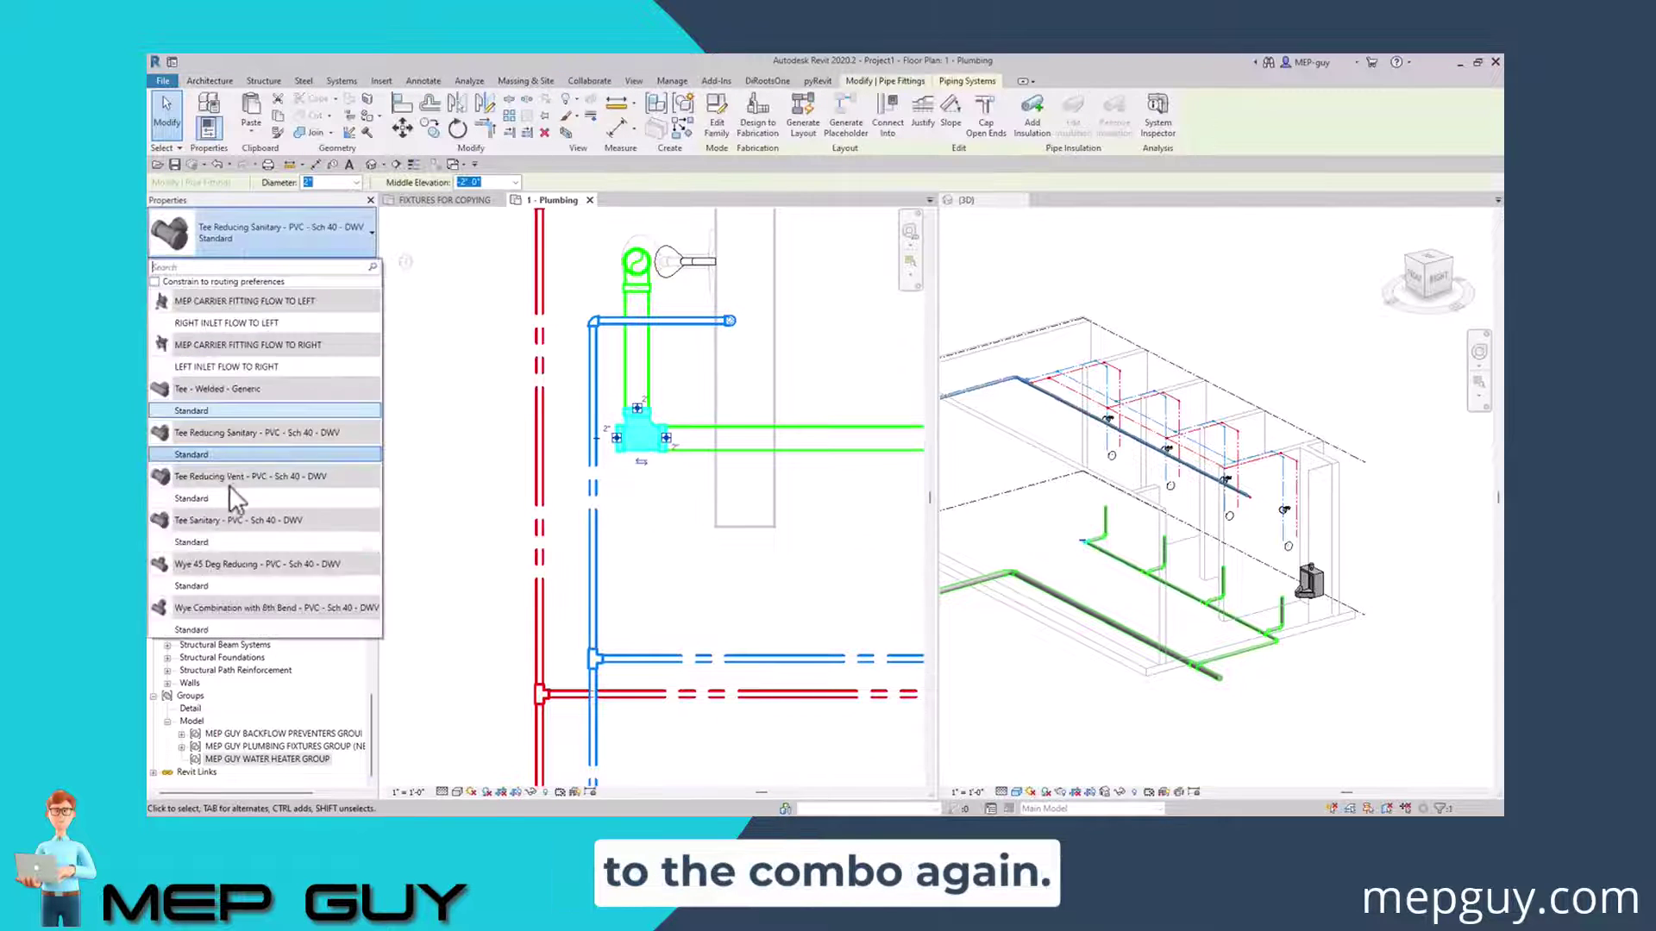
{"action": "left_click", "coordinate": [214, 631]}
- Draw a 2" pipe from the first shower's wye combination away from the other showers, ending in a segment turned 45 degrees
{"action": "right_click", "coordinate": [626, 436]}
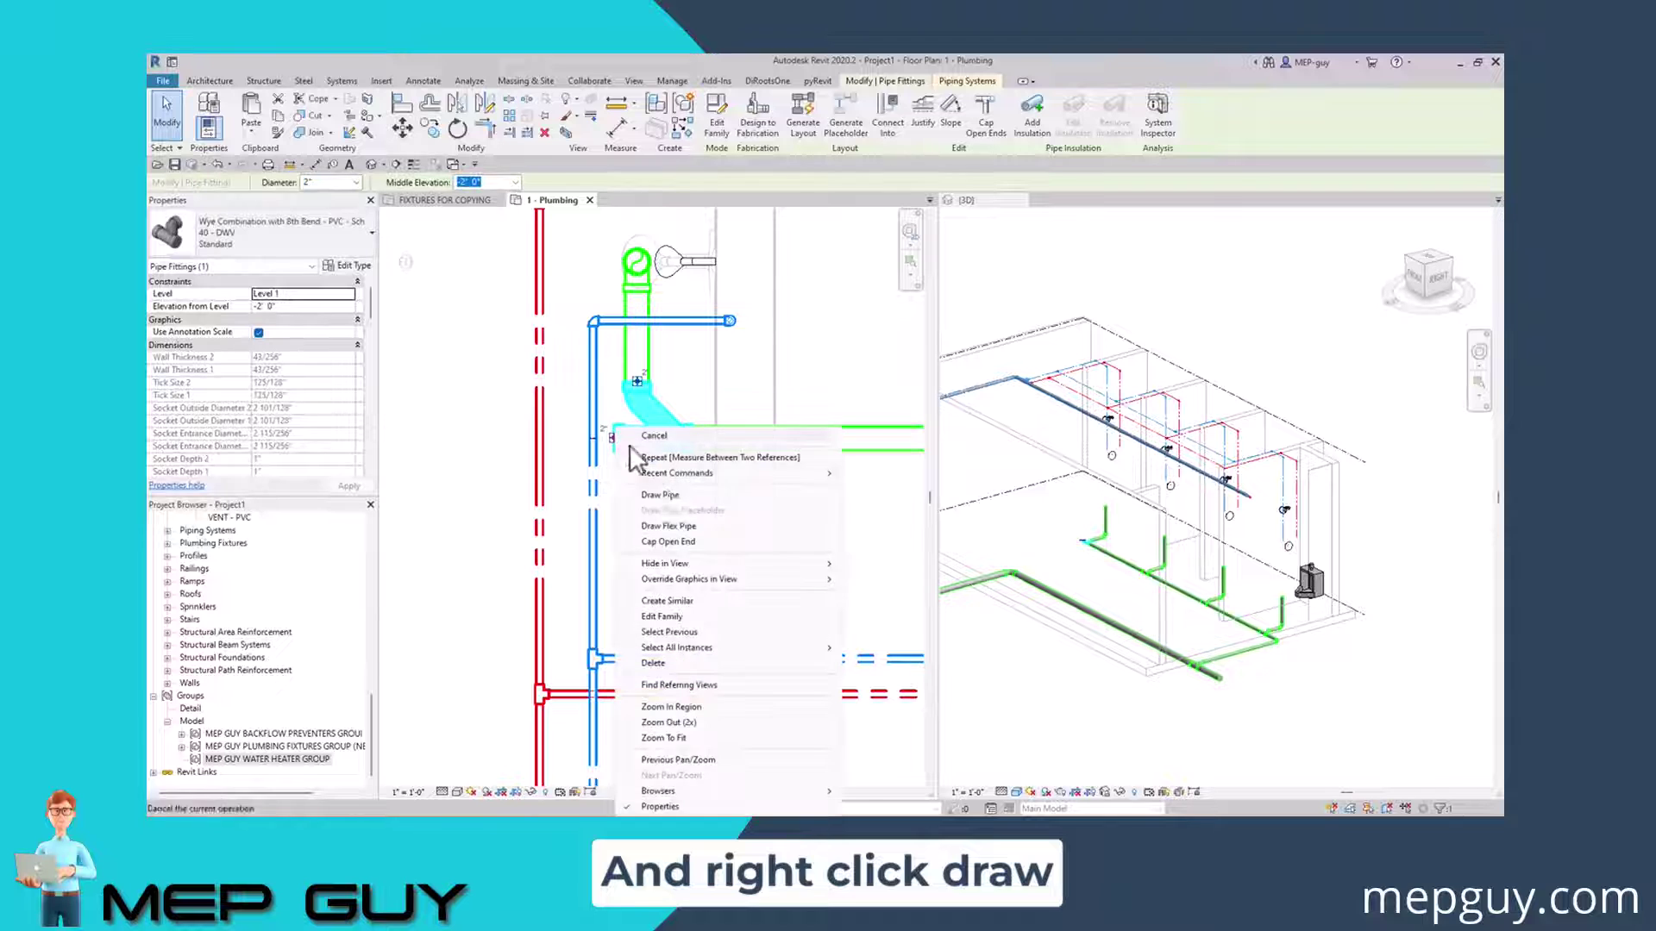
{"action": "left_click", "coordinate": [660, 495]}
{"action": "scroll", "coordinate": [780, 490], "scroll_direction": "down", "scroll_amount": 2}
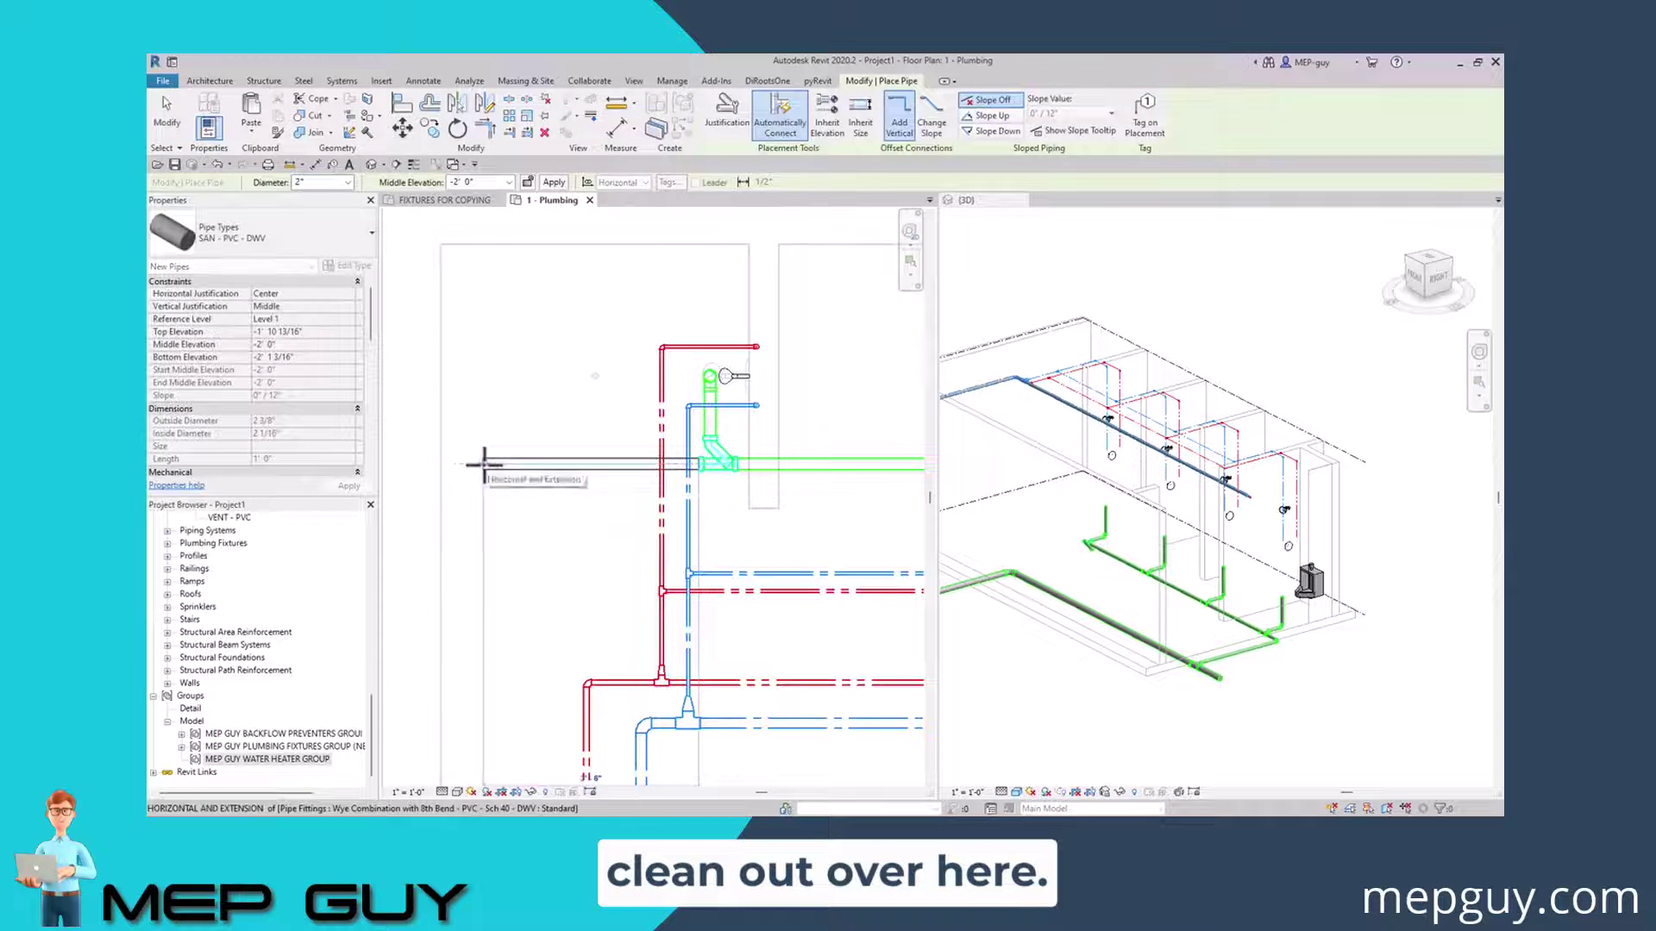
{"action": "left_click", "coordinate": [527, 464]}
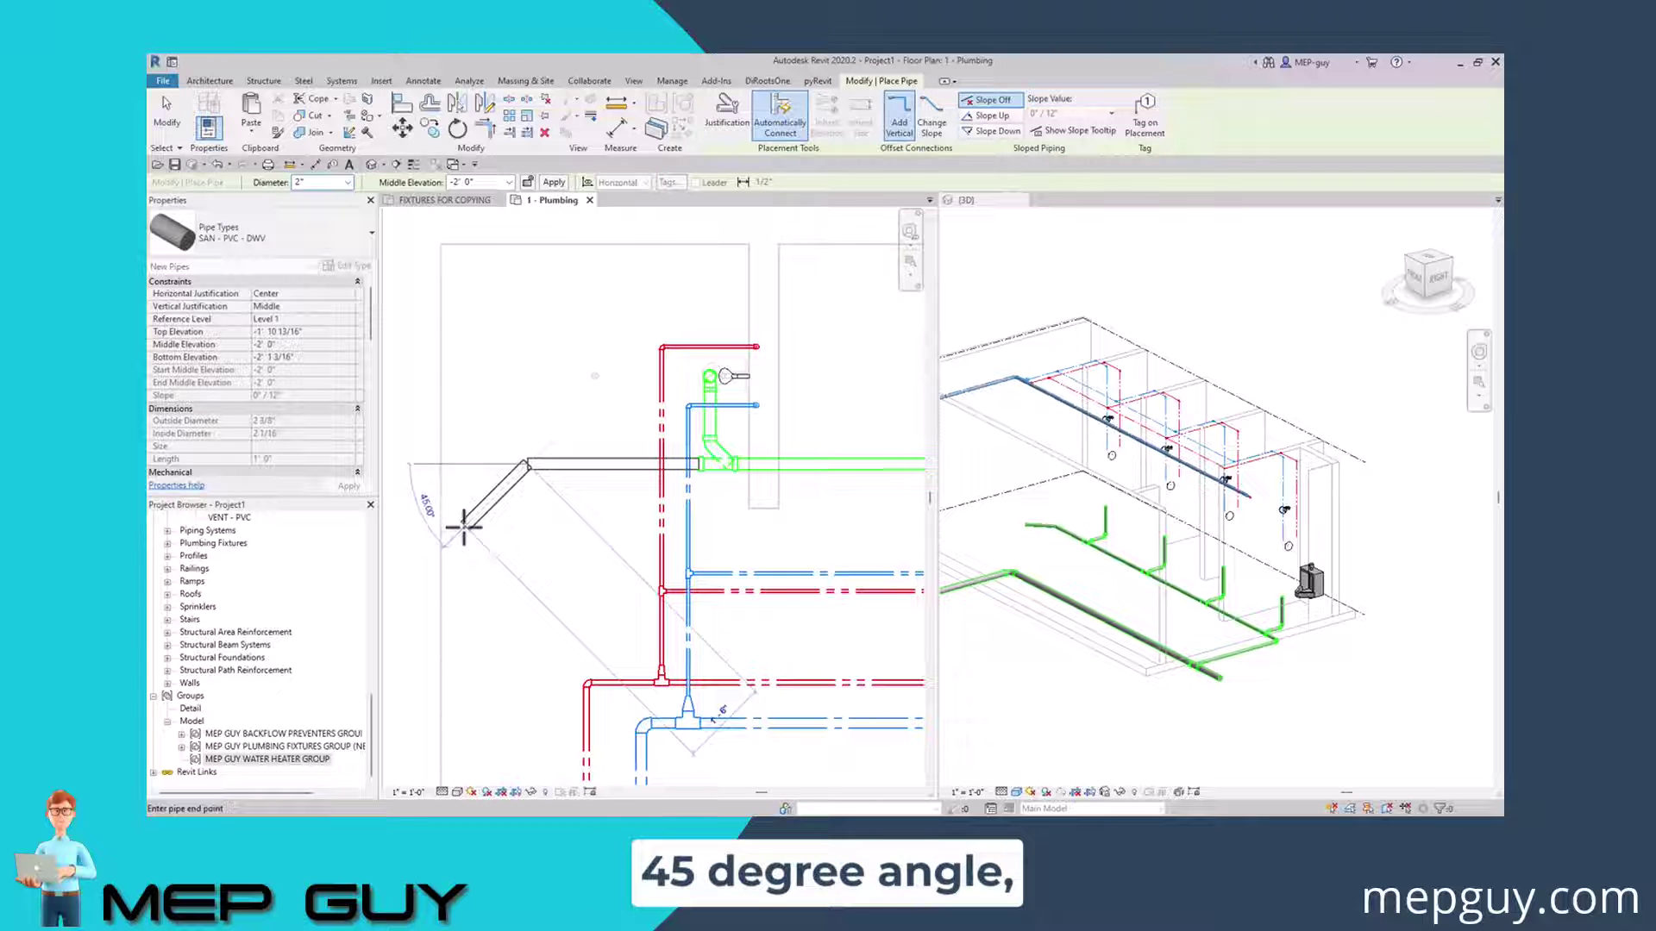
{"action": "left_click", "coordinate": [467, 522]}
{"action": "key", "text": "Escape"}
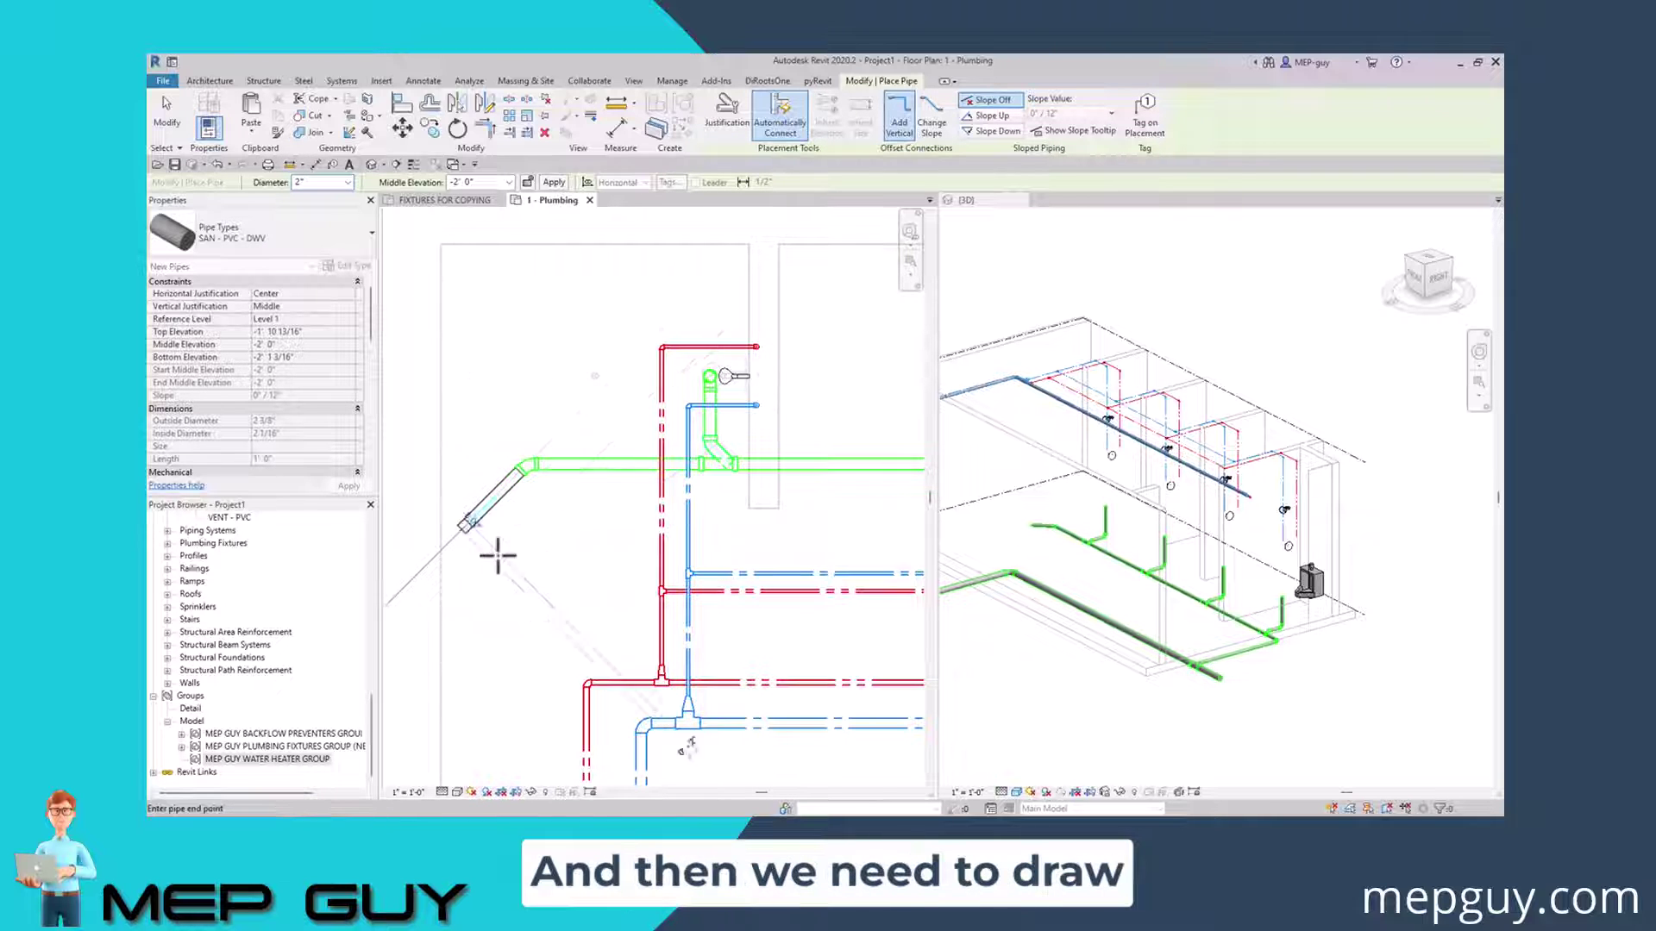
- Add a vertical cleanout riser at the angled pipe's end, up to a middle elevation of 0' 0"
{"action": "left_click", "coordinate": [462, 523]}
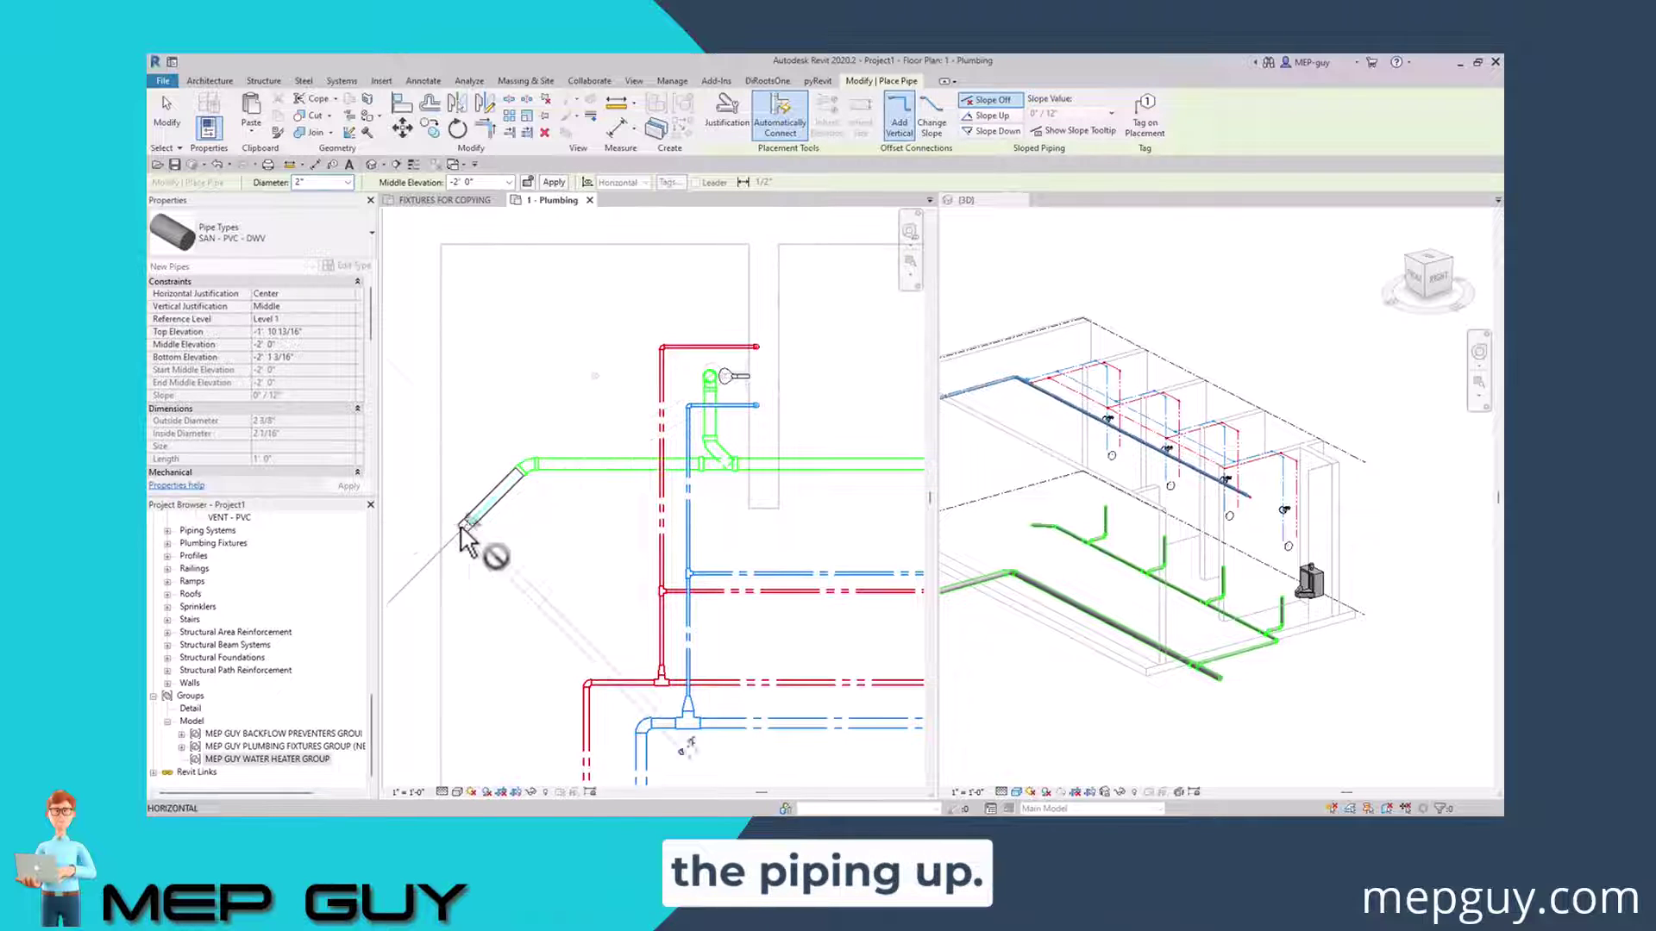
{"action": "left_click", "coordinate": [482, 182]}
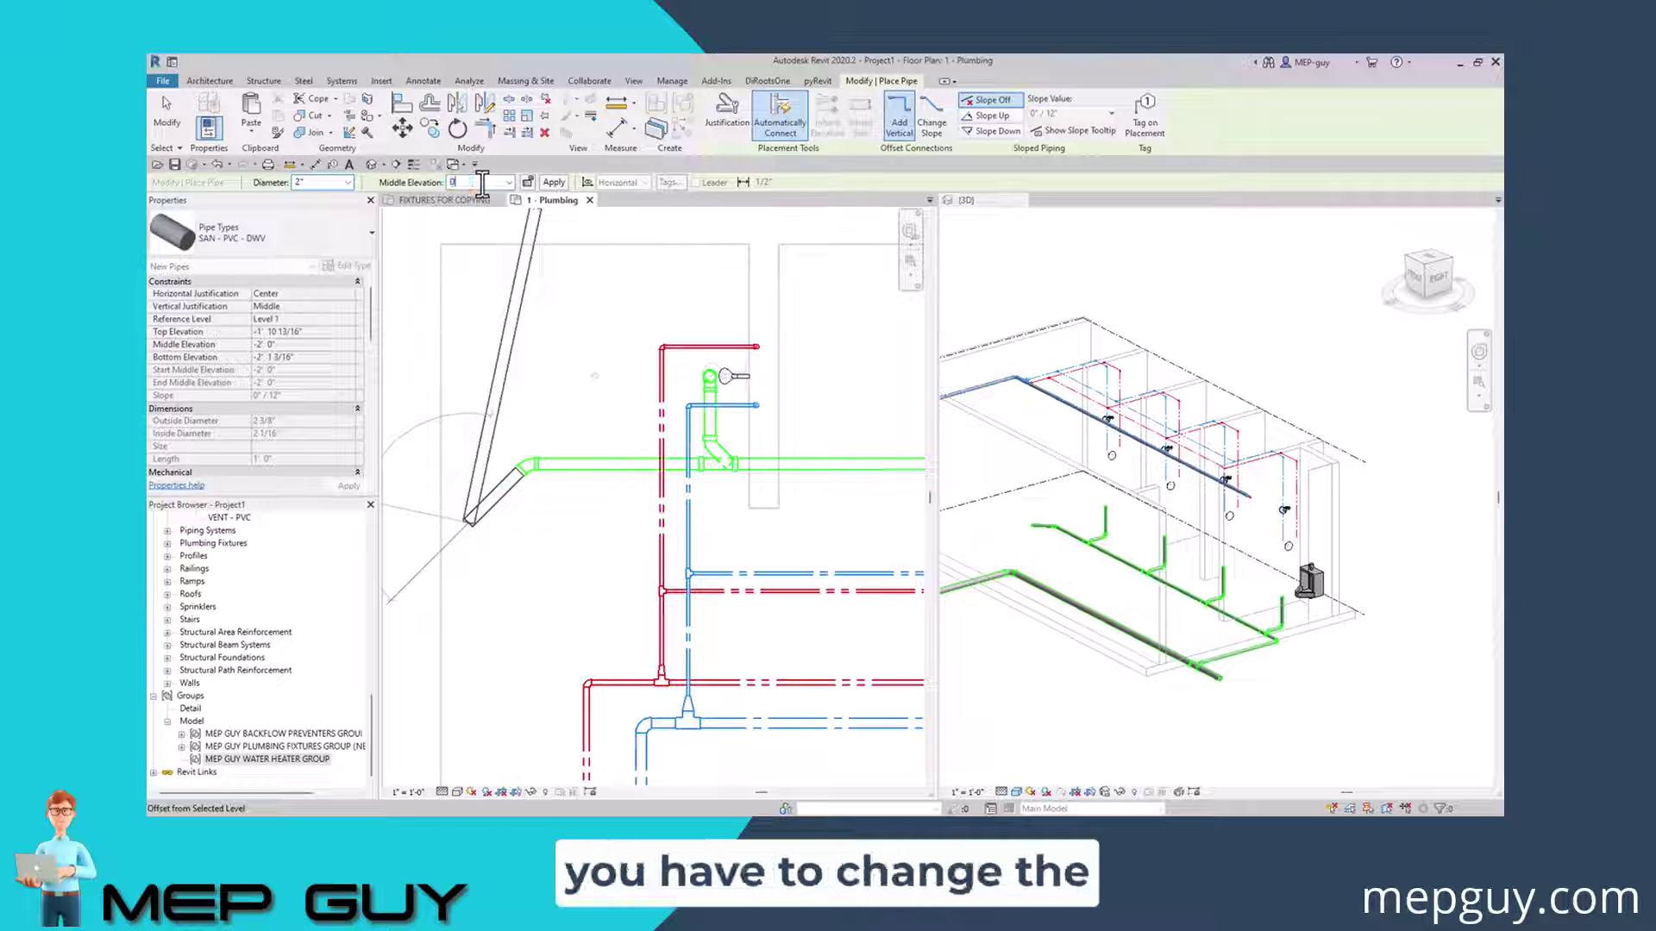
{"action": "type", "text": "0"}
{"action": "key", "text": "Return"}
{"action": "left_click", "coordinate": [551, 183]}
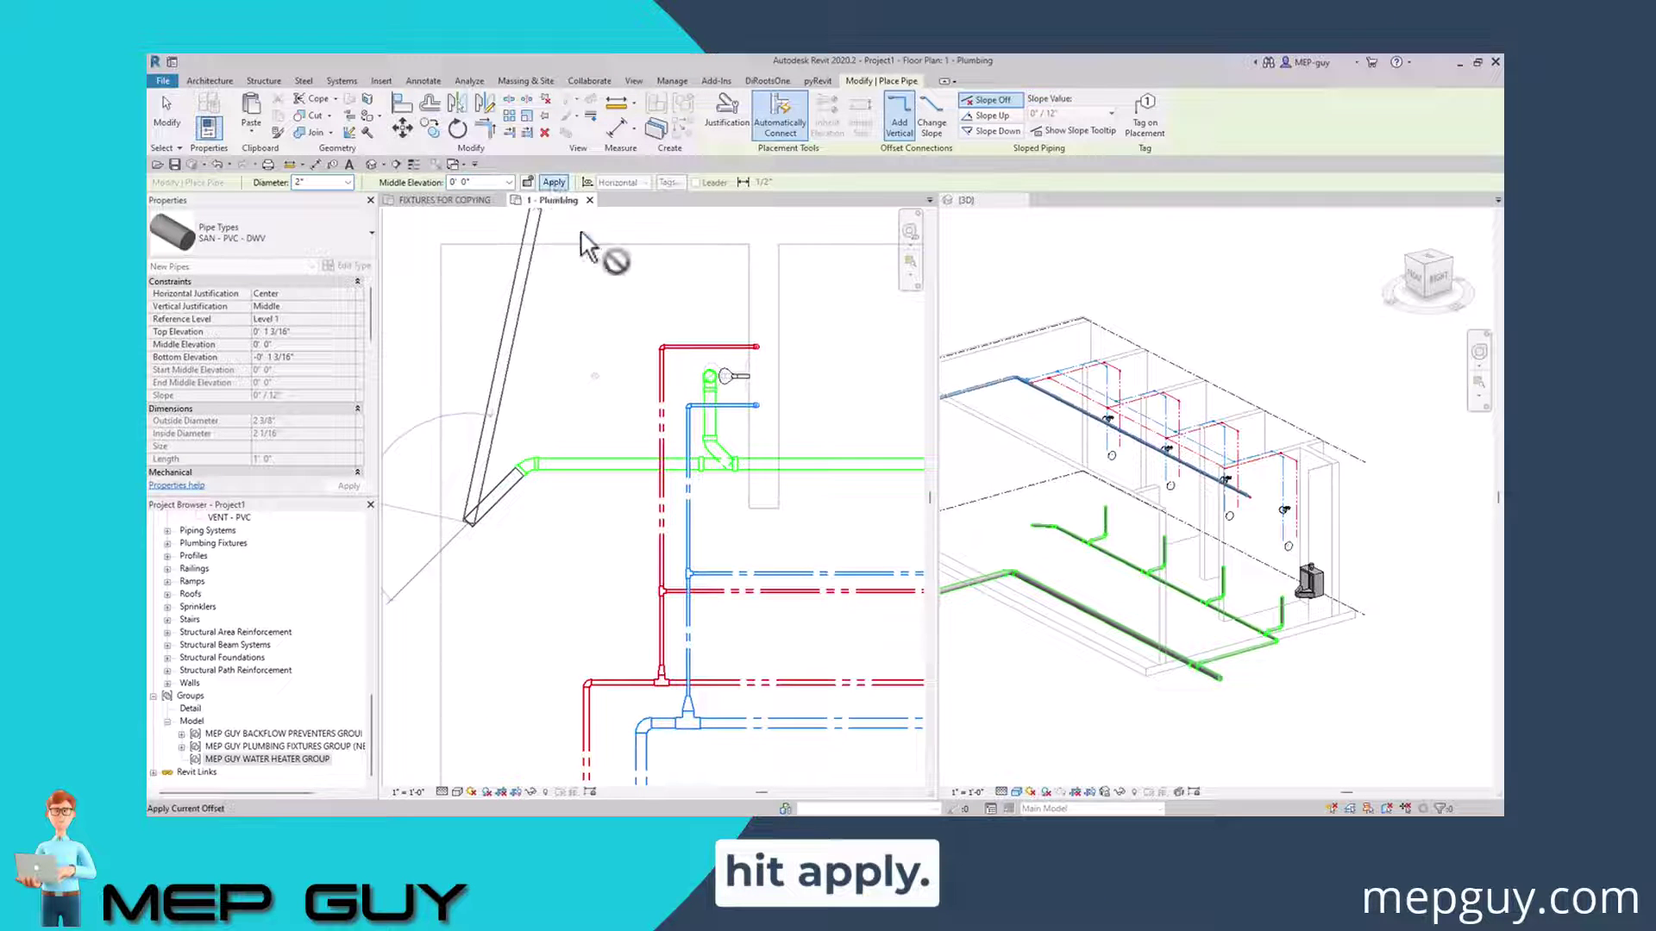
{"action": "key", "text": "Escape"}
- Examine the cleanout riser, the 45-degree turn and the shower drain main in the 3D view
{"action": "scroll", "coordinate": [1023, 502], "scroll_direction": "up", "scroll_amount": 6}
{"action": "key", "text": "Tab"}
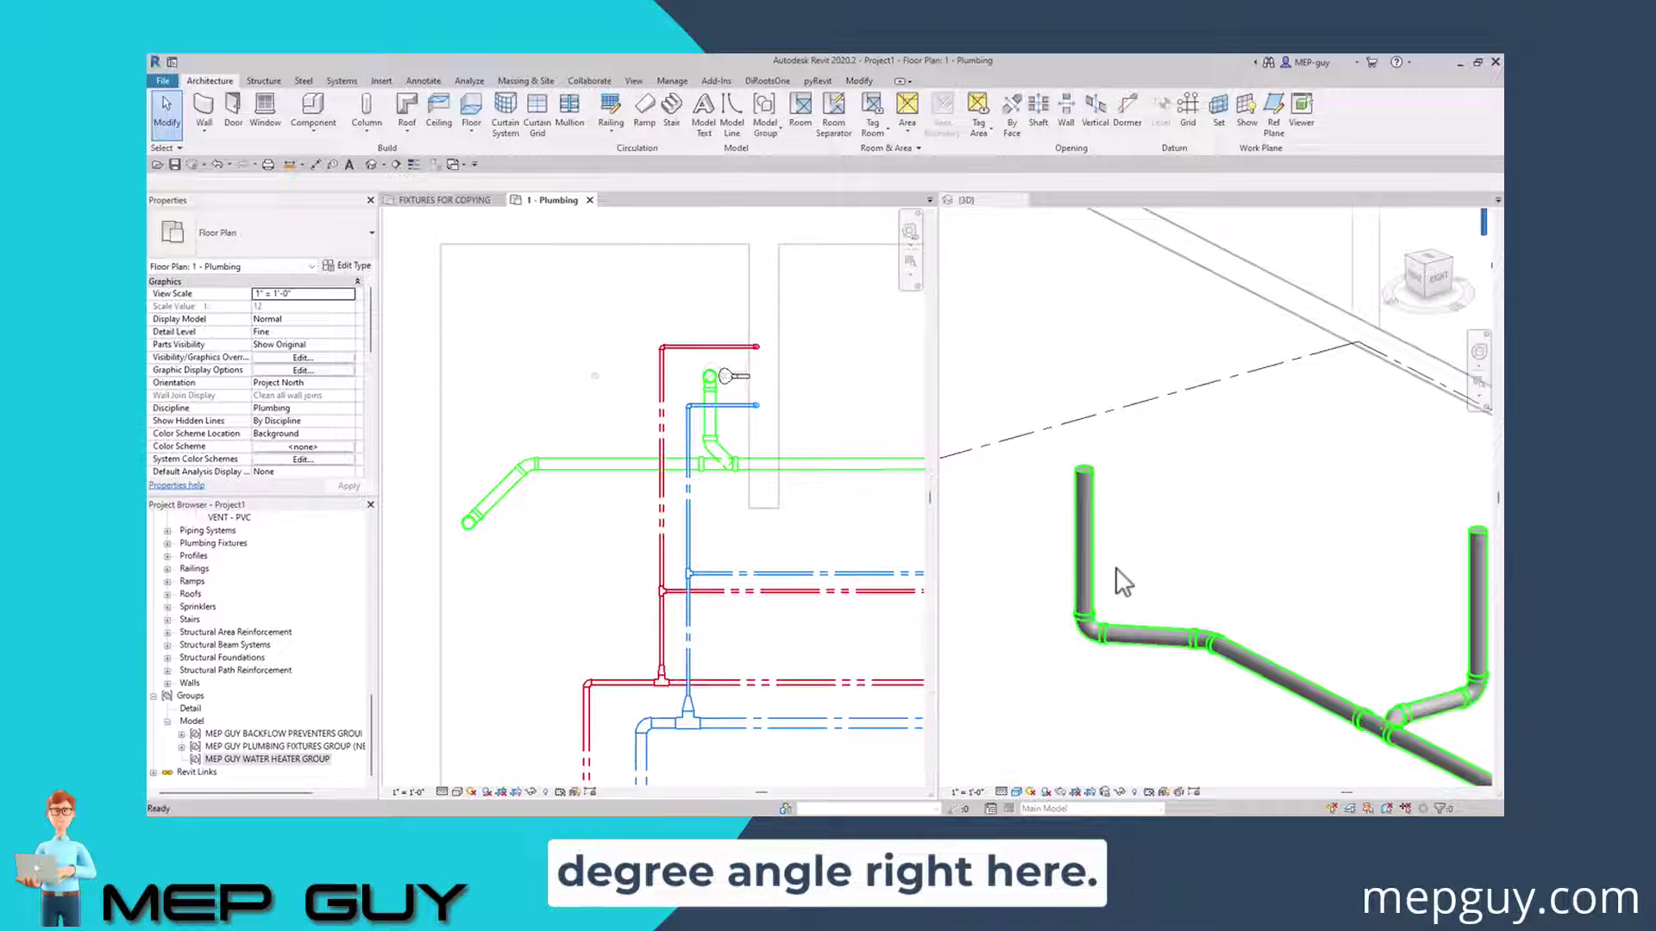
{"action": "left_click", "coordinate": [1104, 509]}
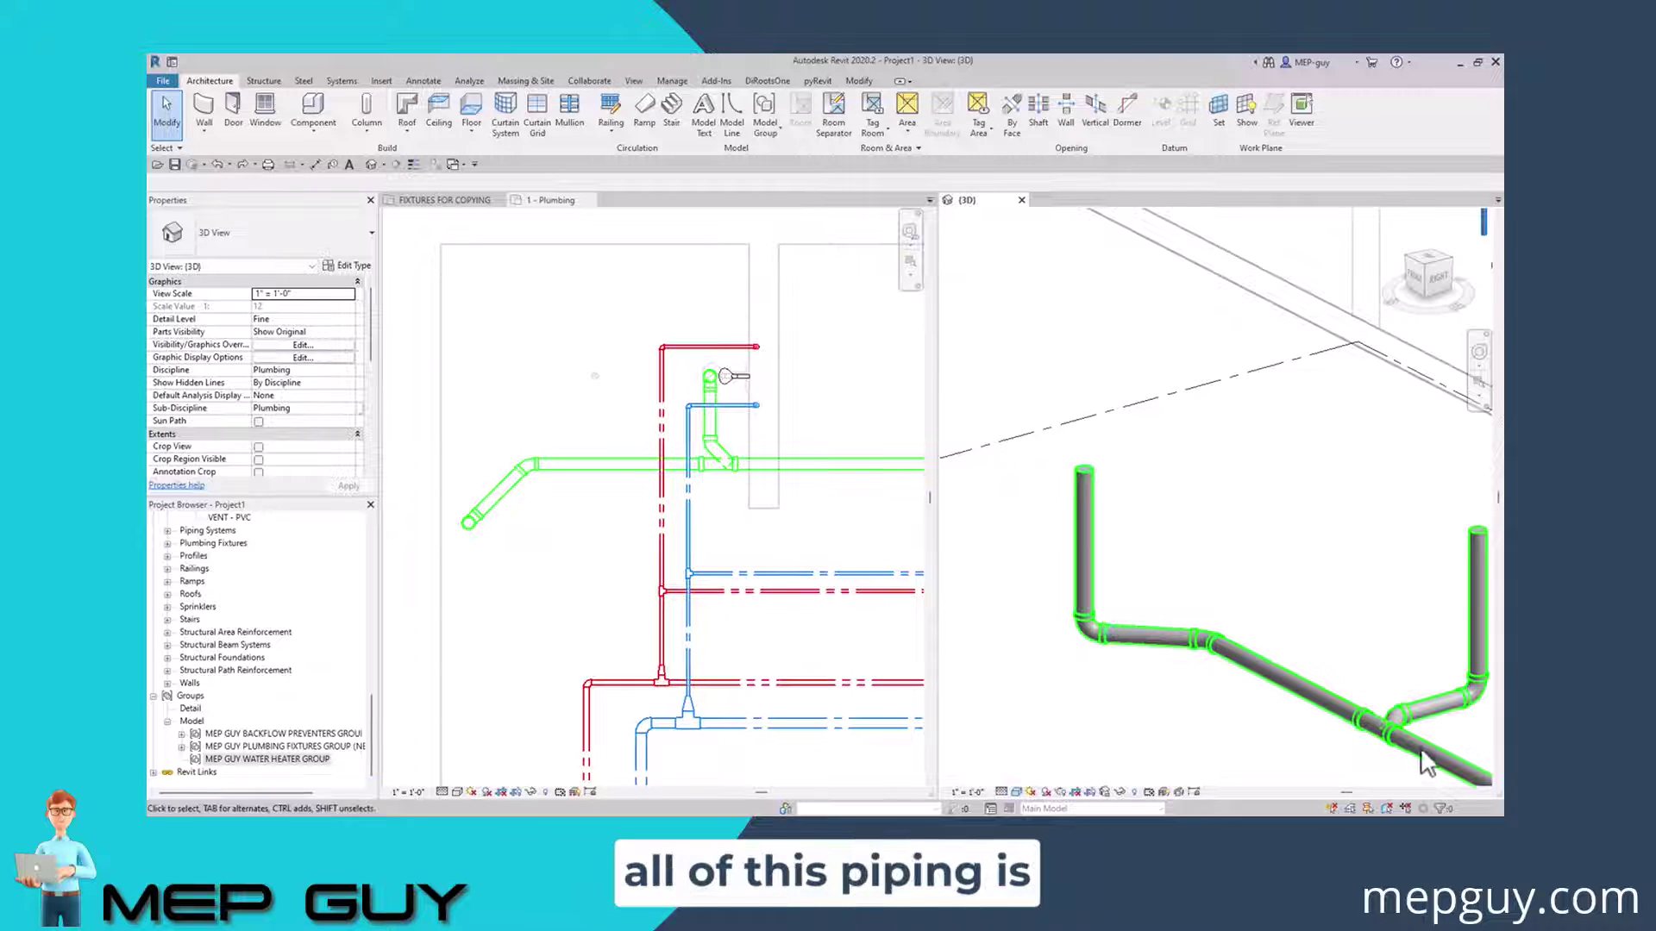
{"action": "scroll", "coordinate": [993, 523], "scroll_direction": "down", "scroll_amount": 4}
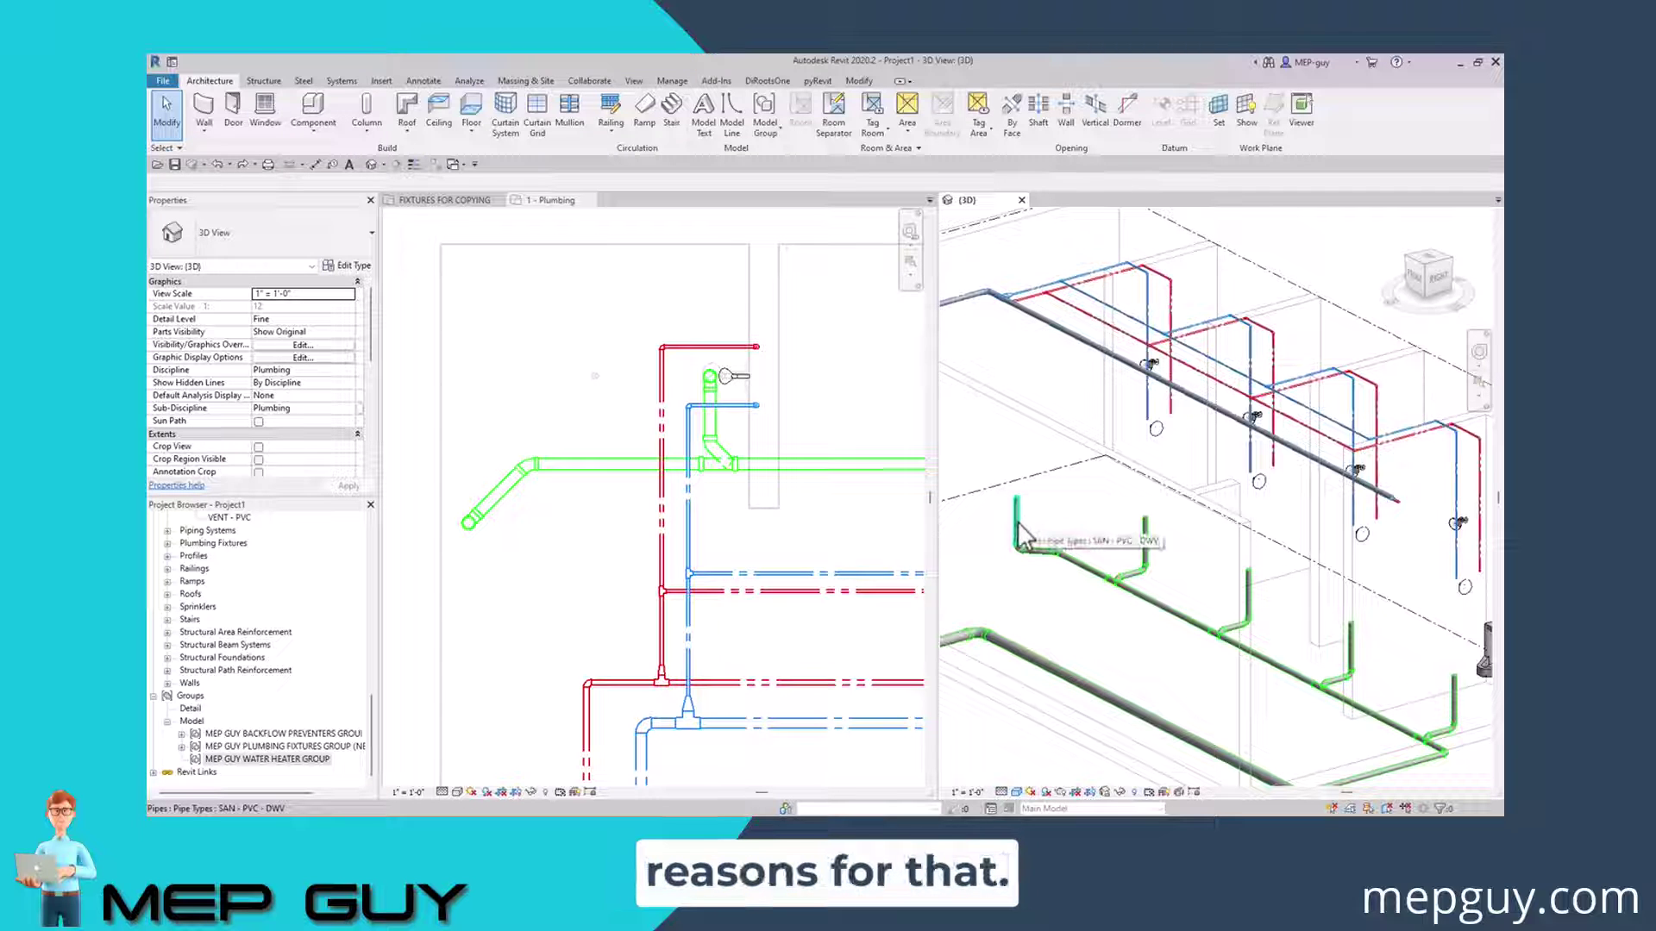
{"action": "middle_click_drag", "start_coordinate": [1056, 540], "coordinate": [1043, 524]}
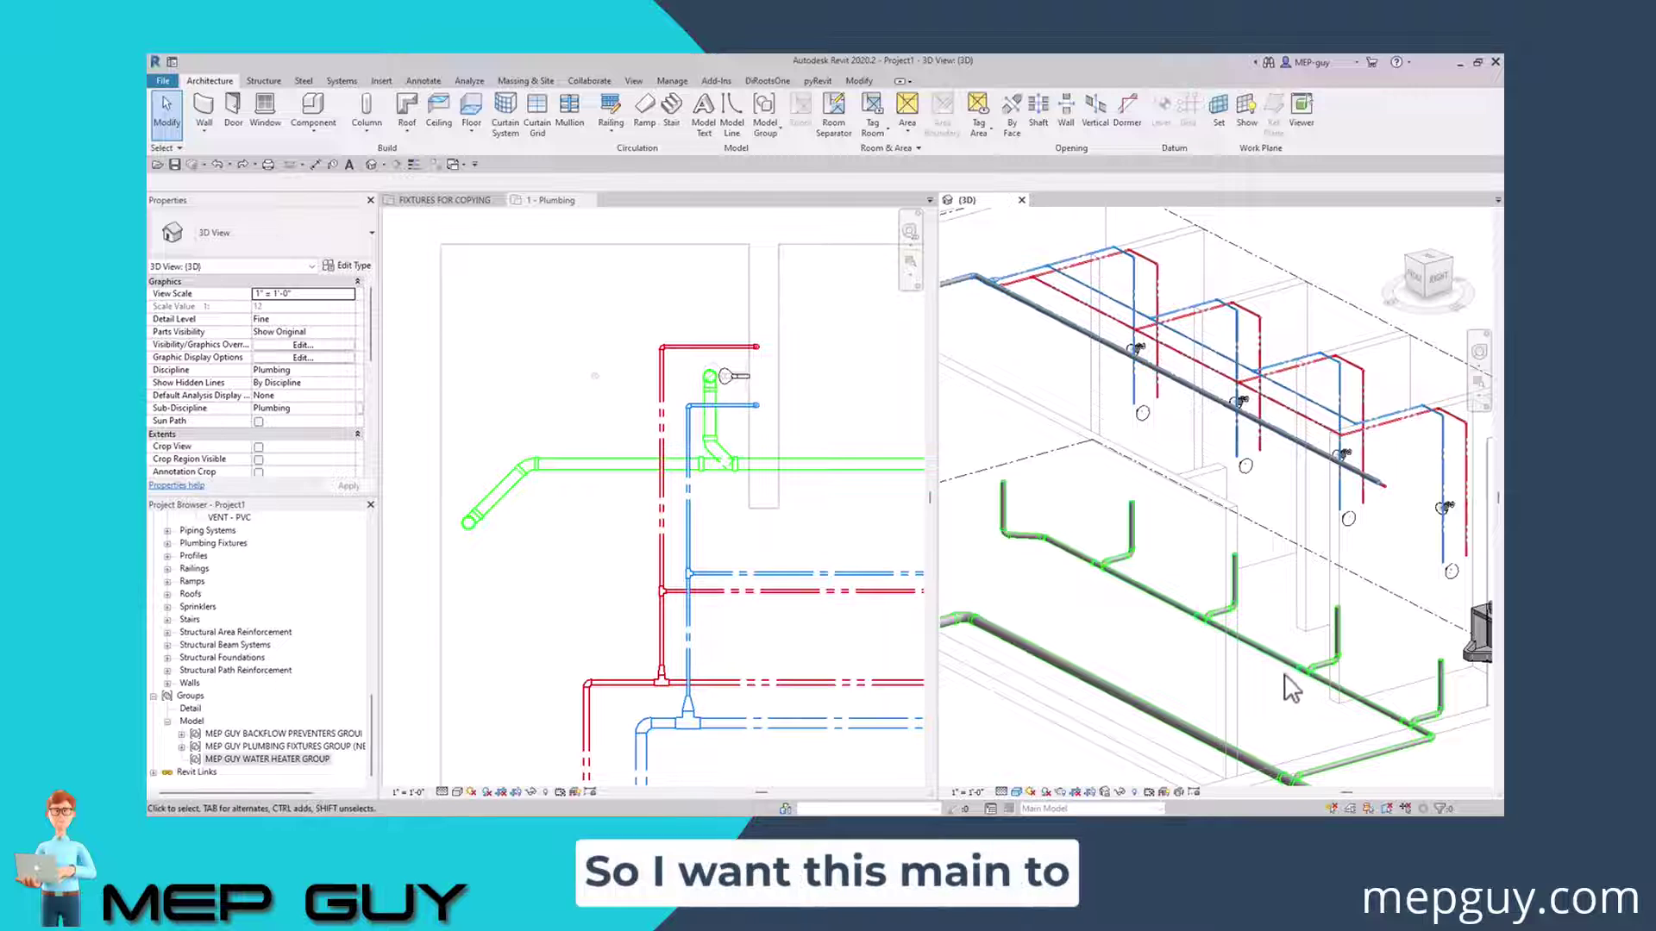
{"action": "middle_click_drag", "start_coordinate": [1286, 684], "coordinate": [1266, 667]}
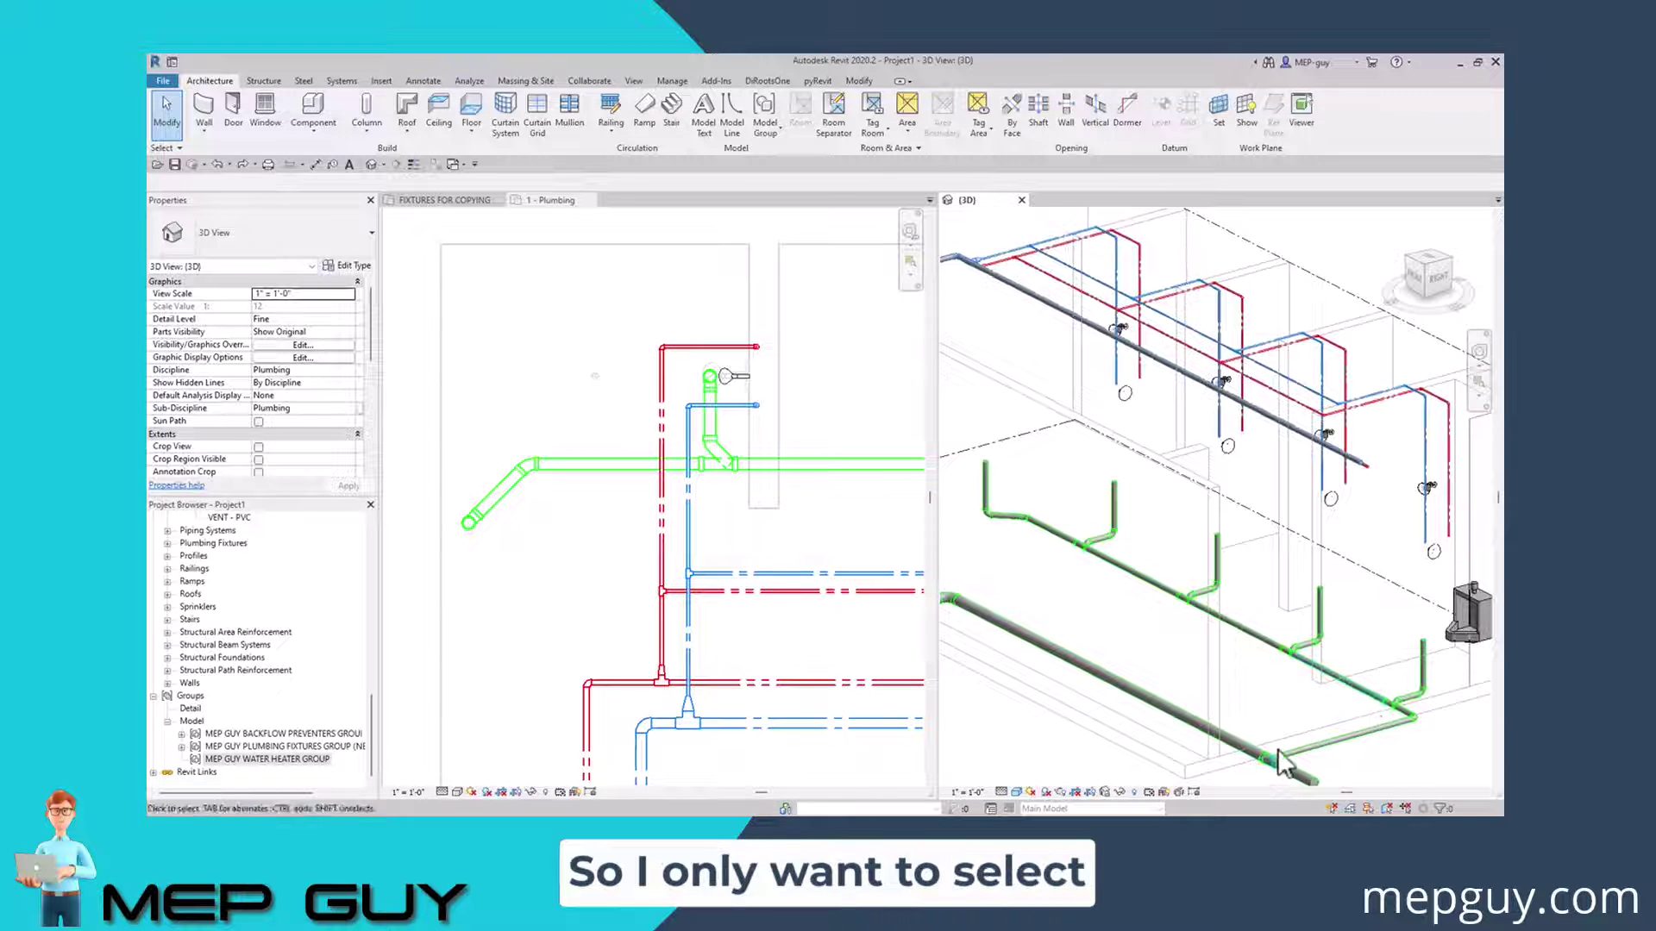